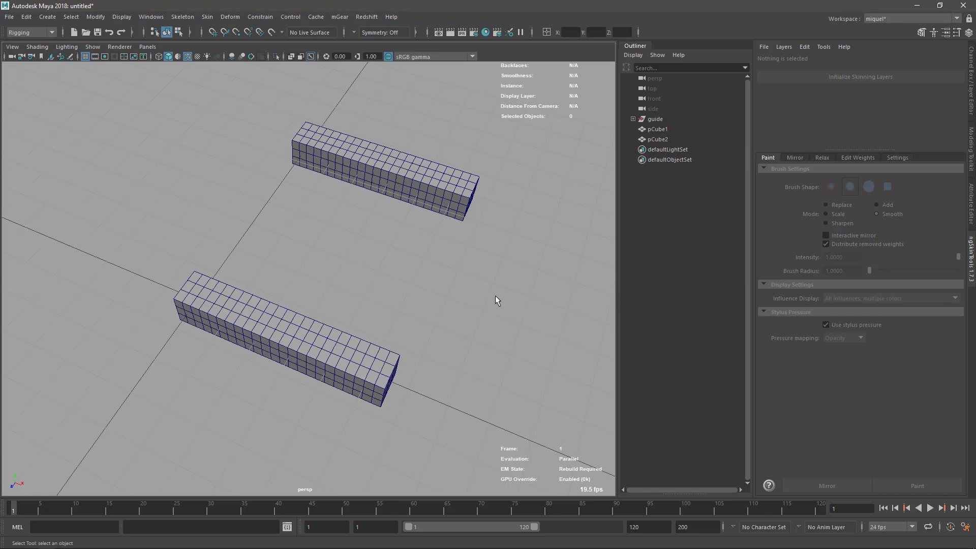
- Build the rig from the chain_C0 guide root and close the Shifter build log
{"action": "left_click_drag", "start_coordinate": [474, 320], "coordinate": [470, 287], "text": "alt"}
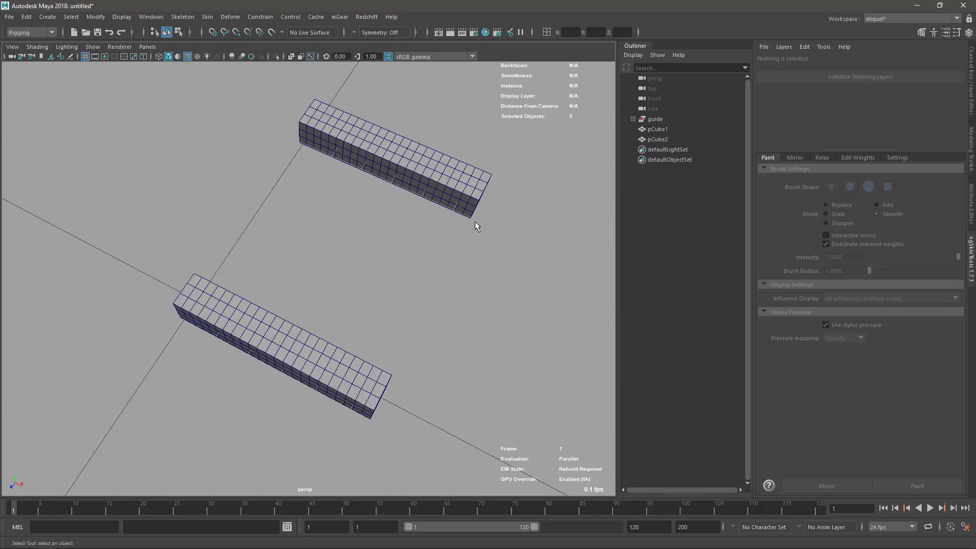
{"action": "left_click_drag", "start_coordinate": [437, 319], "coordinate": [398, 334], "text": "alt"}
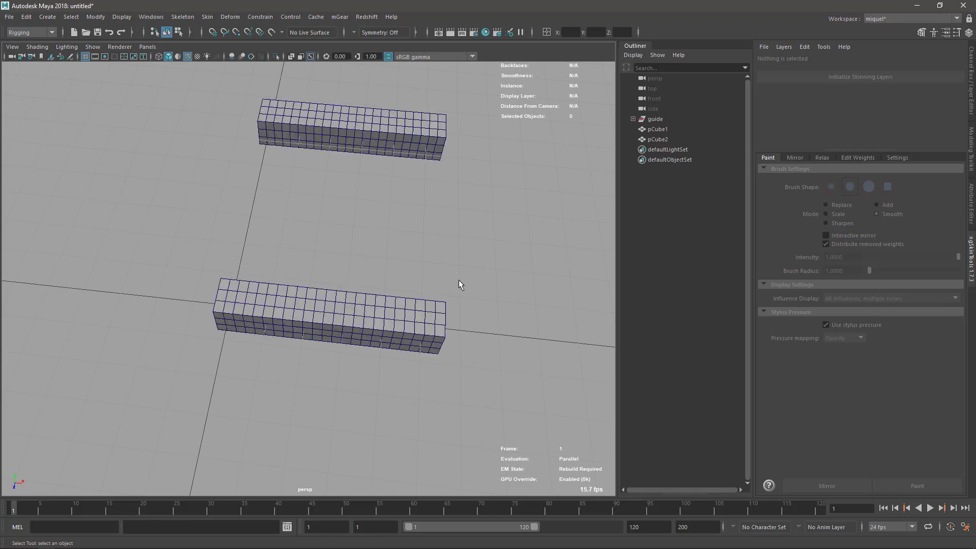
{"action": "left_click_drag", "start_coordinate": [501, 335], "coordinate": [461, 291], "text": "alt"}
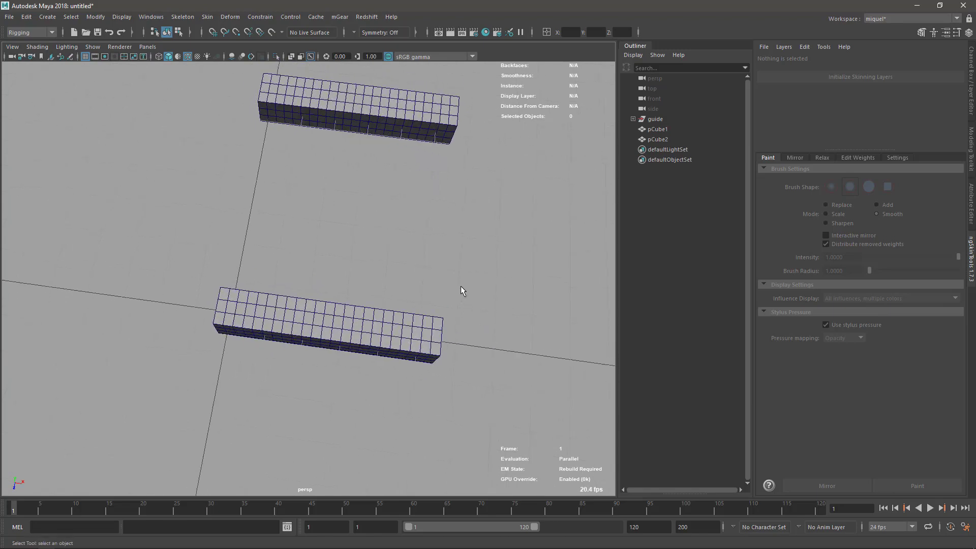
{"action": "mouse_move", "coordinate": [418, 267]}
{"action": "left_mouse_down", "text": "alt"}
{"action": "mouse_move", "coordinate": [462, 276]}
{"action": "mouse_move", "coordinate": [407, 198]}
{"action": "mouse_move", "coordinate": [437, 239]}
{"action": "mouse_move", "coordinate": [413, 270]}
{"action": "left_mouse_up", "text": "alt"}
{"action": "left_click", "coordinate": [240, 320]}
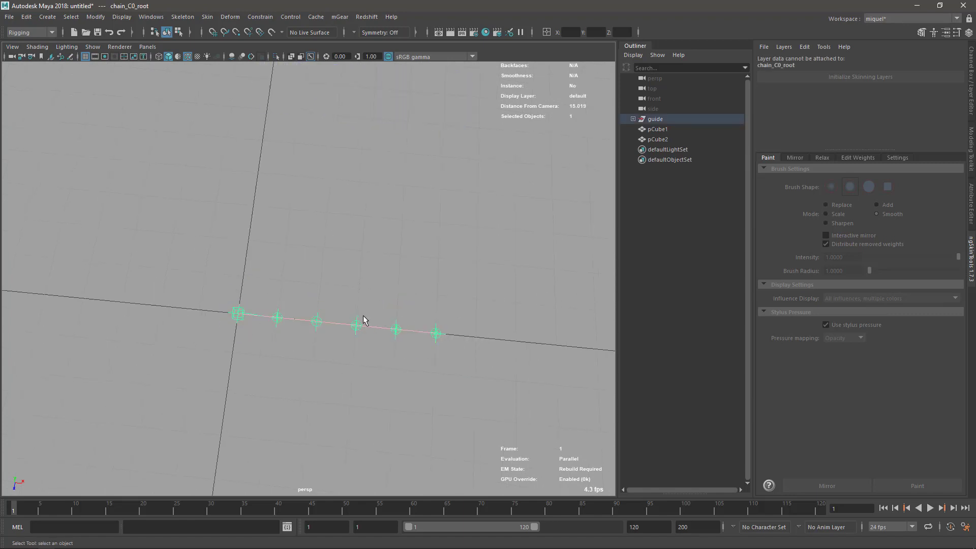
{"action": "key", "text": "ctrl+b"}
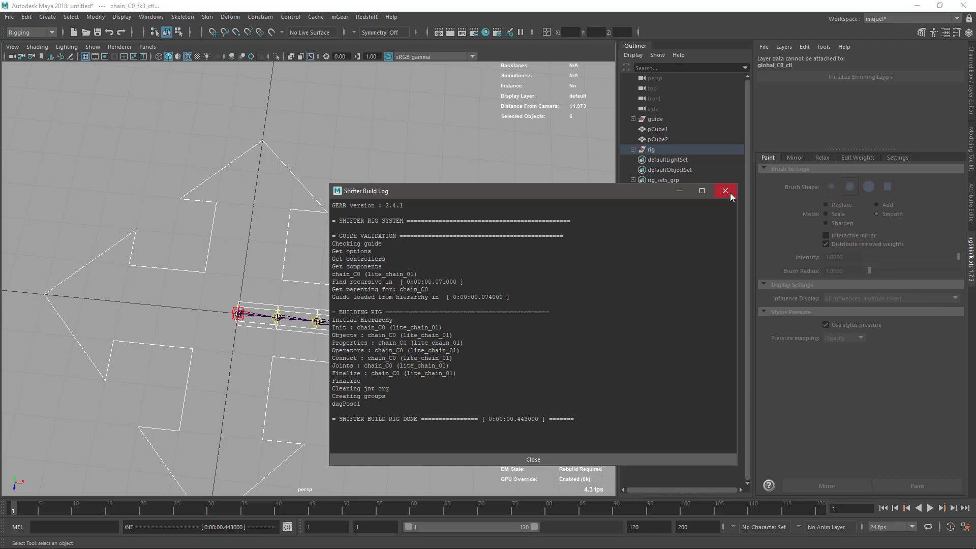
{"action": "left_click", "coordinate": [725, 191]}
- Open the Bind Skin options and set the binding target to Selected joints
{"action": "scroll", "coordinate": [225, 328], "scroll_direction": "up", "scroll_amount": 3}
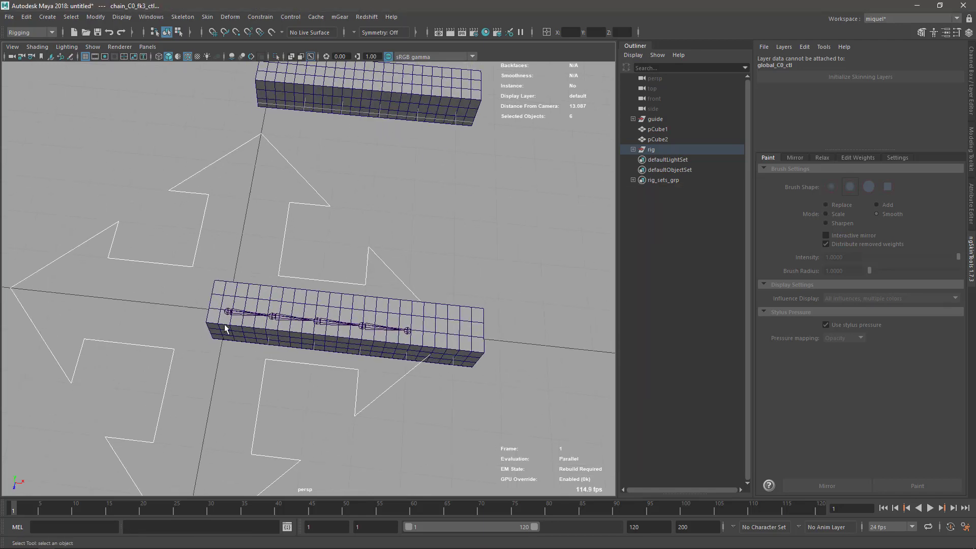
{"action": "left_click_drag", "start_coordinate": [424, 362], "coordinate": [312, 330], "text": "alt"}
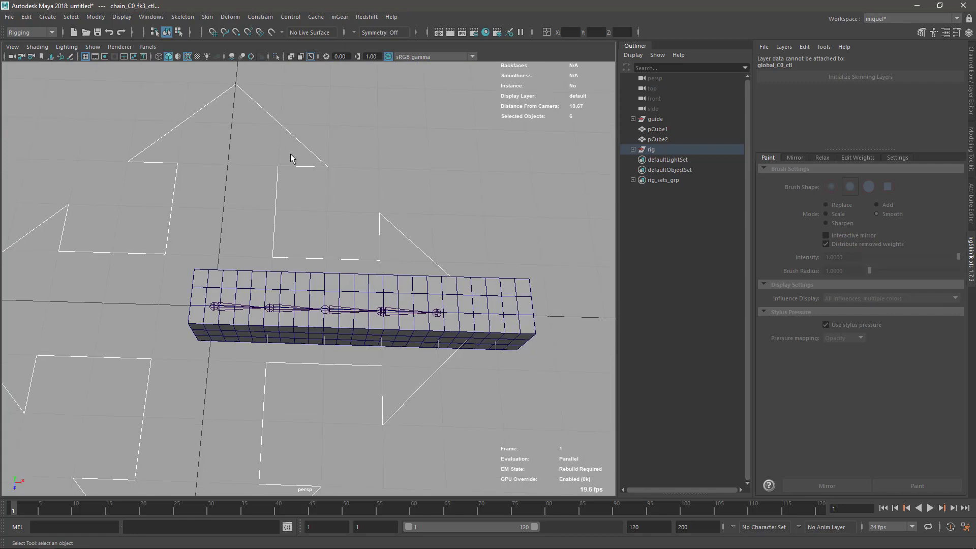
{"action": "left_click", "coordinate": [207, 17]}
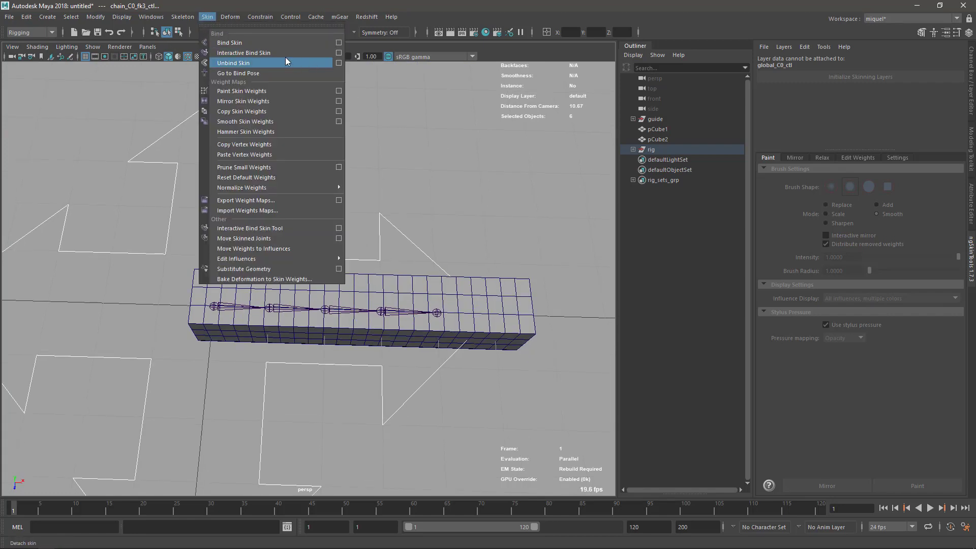
{"action": "left_click", "coordinate": [339, 43]}
{"action": "left_click_drag", "start_coordinate": [633, 130], "coordinate": [364, 95]}
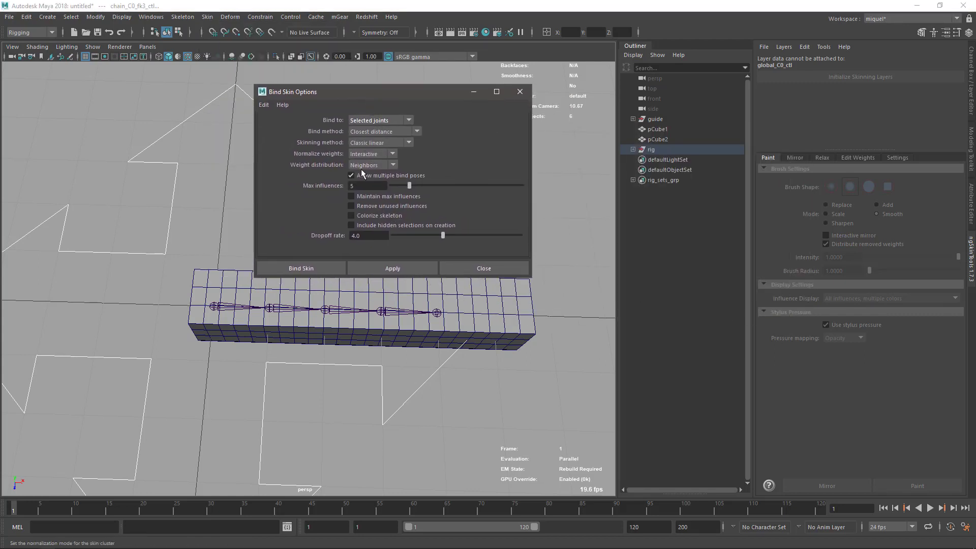
{"action": "left_click", "coordinate": [367, 123]}
{"action": "left_click", "coordinate": [388, 130]}
{"action": "left_click", "coordinate": [388, 119]}
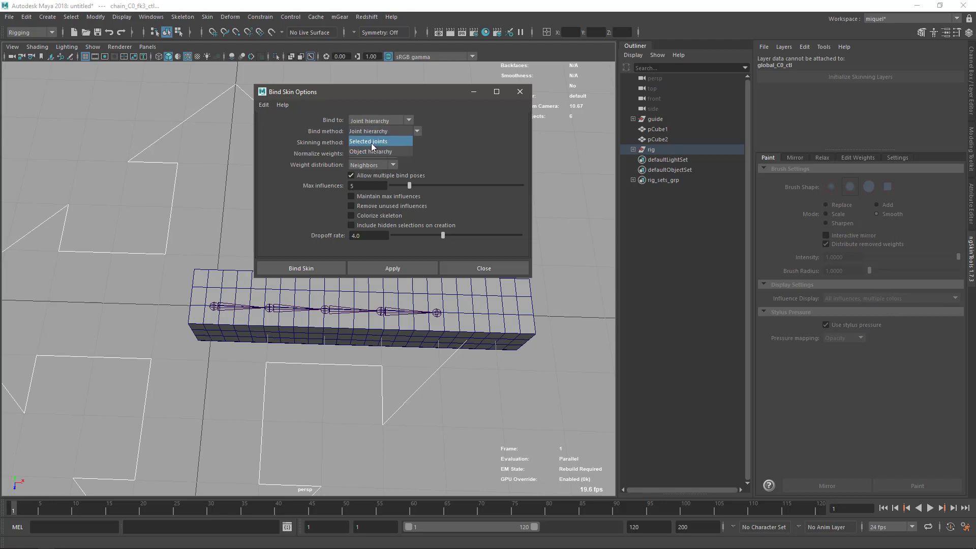
{"action": "left_click", "coordinate": [374, 142]}
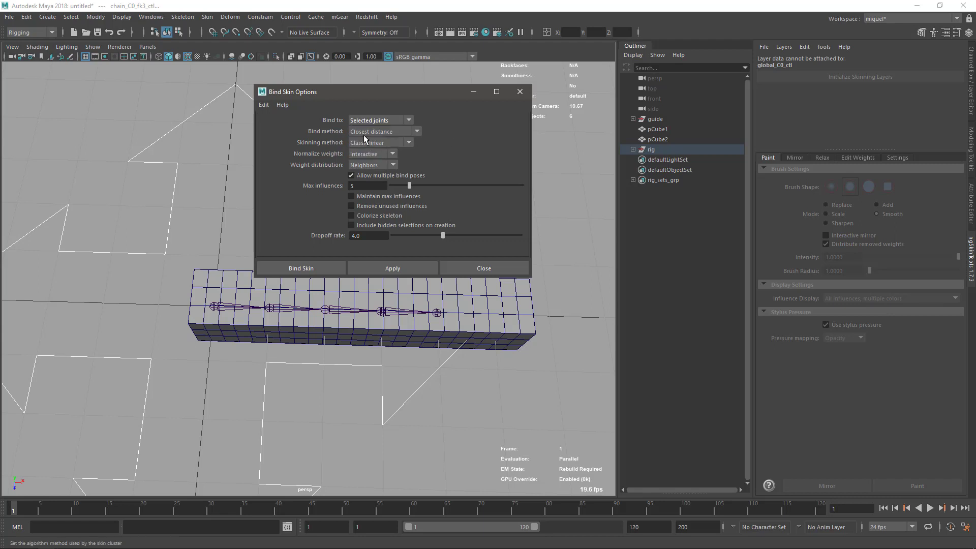
- Set the bind method to Closest in hierarchy and the max influences to 1
{"action": "left_click", "coordinate": [361, 132]}
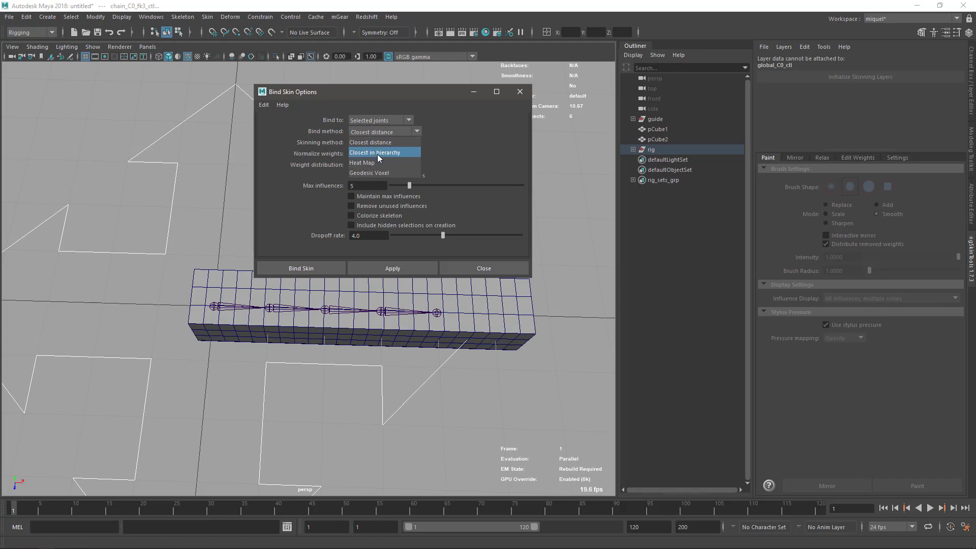
{"action": "left_click", "coordinate": [364, 153]}
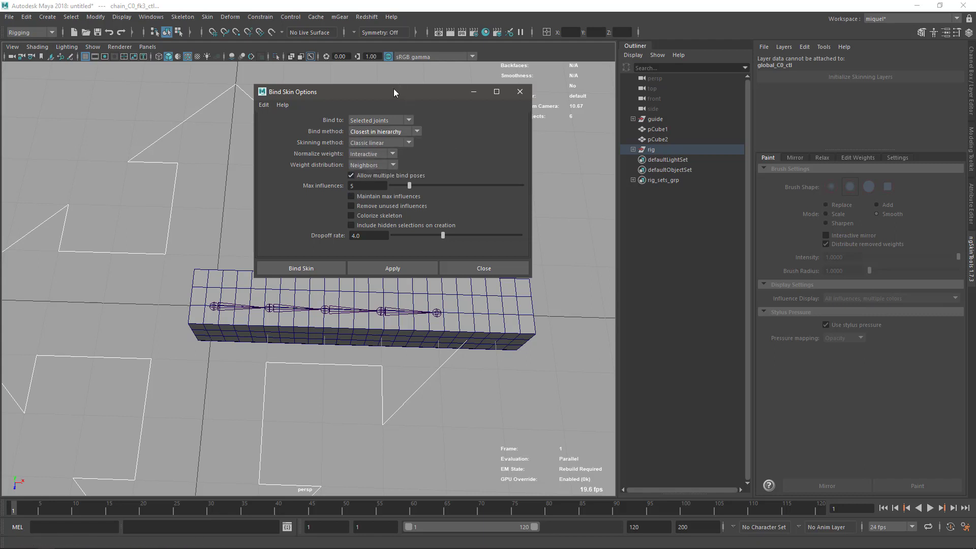
{"action": "left_click_drag", "start_coordinate": [393, 89], "coordinate": [388, 76]}
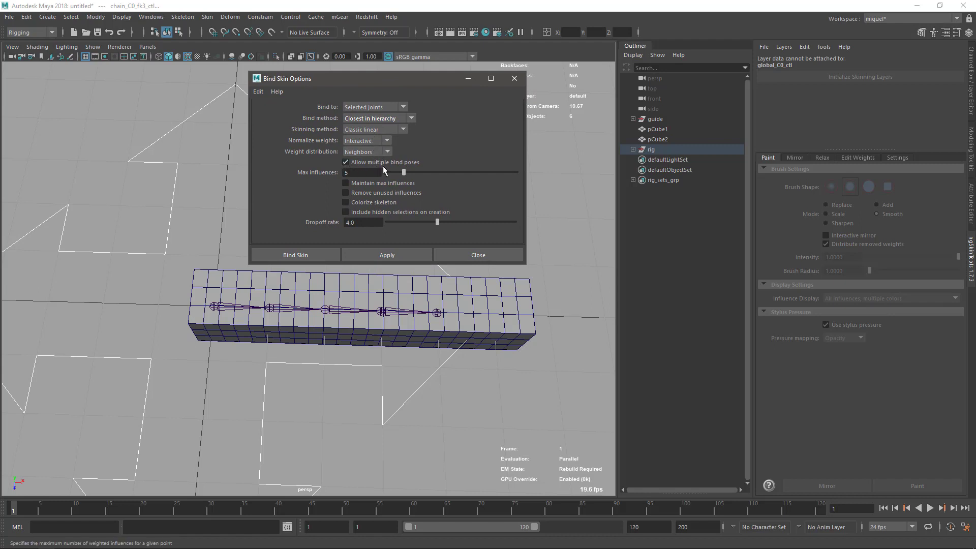
{"action": "left_click_drag", "start_coordinate": [403, 174], "coordinate": [392, 175]}
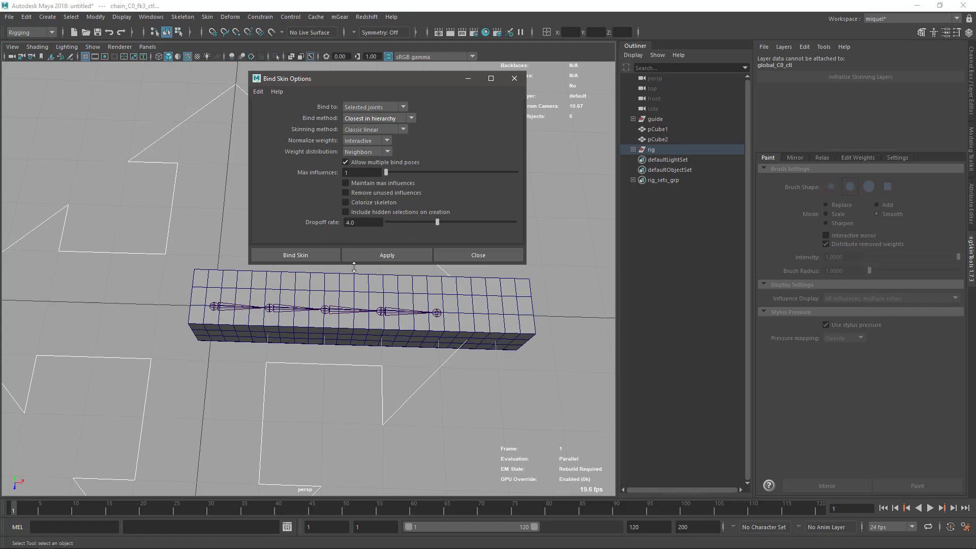
- Bind pCube1 to the joints in rig_deformers_grp using the current Bind Skin options, and close the options
{"action": "left_click", "coordinate": [632, 180]}
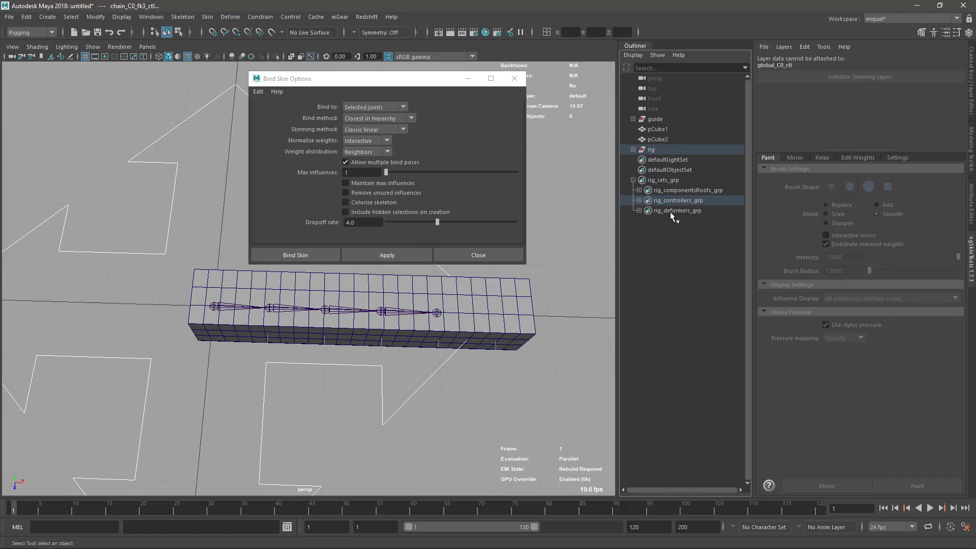
{"action": "left_click", "coordinate": [669, 210]}
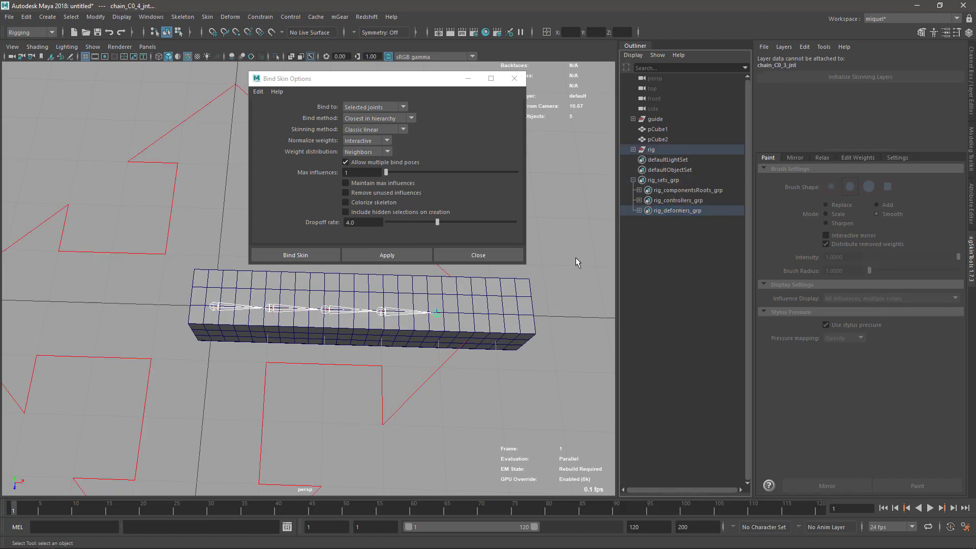
{"action": "left_click", "coordinate": [387, 348], "text": "shift"}
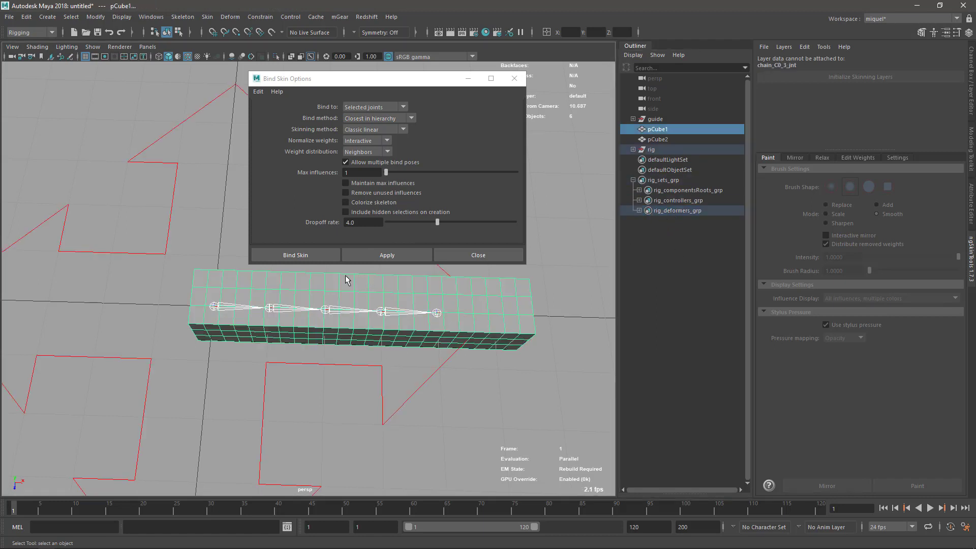
{"action": "left_click", "coordinate": [377, 255]}
{"action": "left_click", "coordinate": [475, 255]}
- Select the bound pCube1 mesh and initialize its skinning layers in ngSkinTools
{"action": "left_click_drag", "start_coordinate": [523, 284], "coordinate": [497, 358], "text": "alt"}
{"action": "left_click", "coordinate": [505, 342]}
{"action": "left_click", "coordinate": [465, 323]}
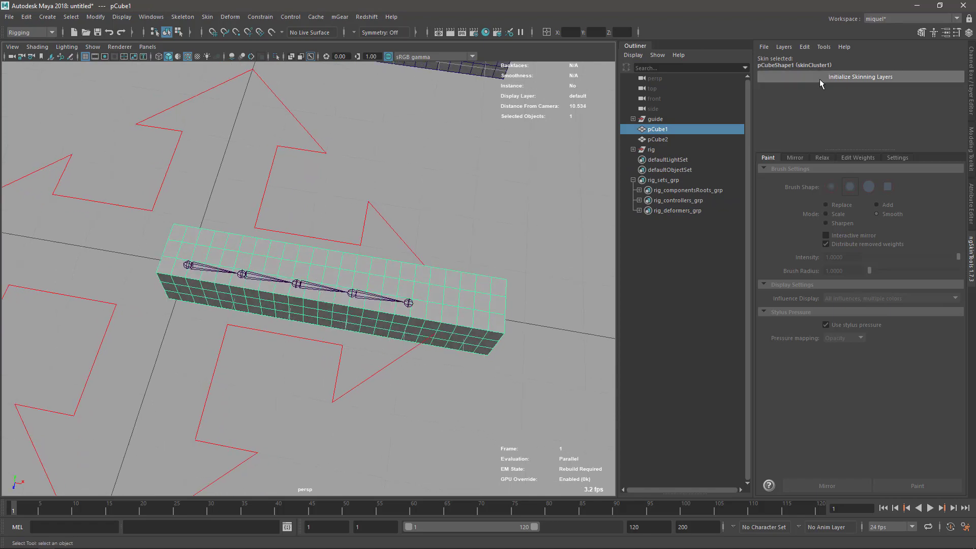
{"action": "left_click_drag", "start_coordinate": [523, 194], "coordinate": [436, 233], "text": "alt"}
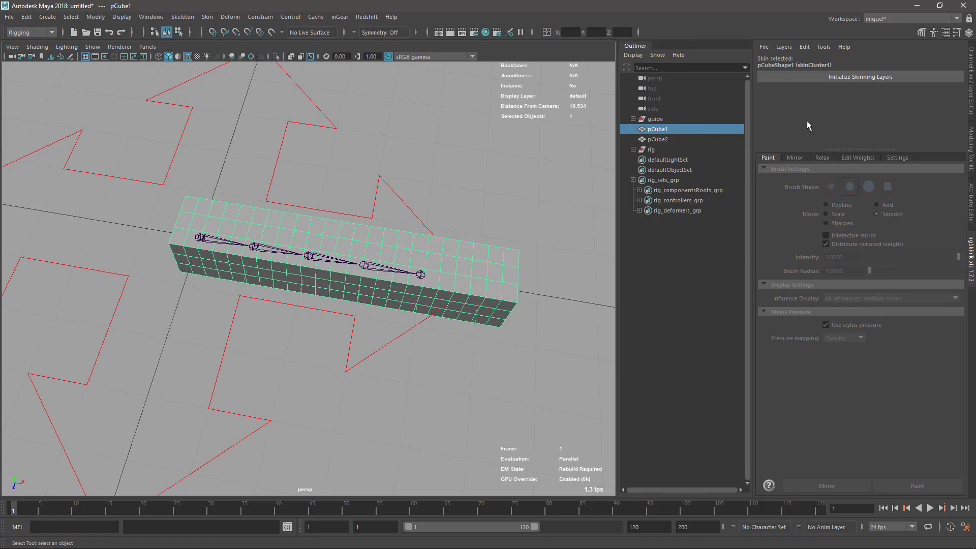
{"action": "left_click", "coordinate": [828, 79]}
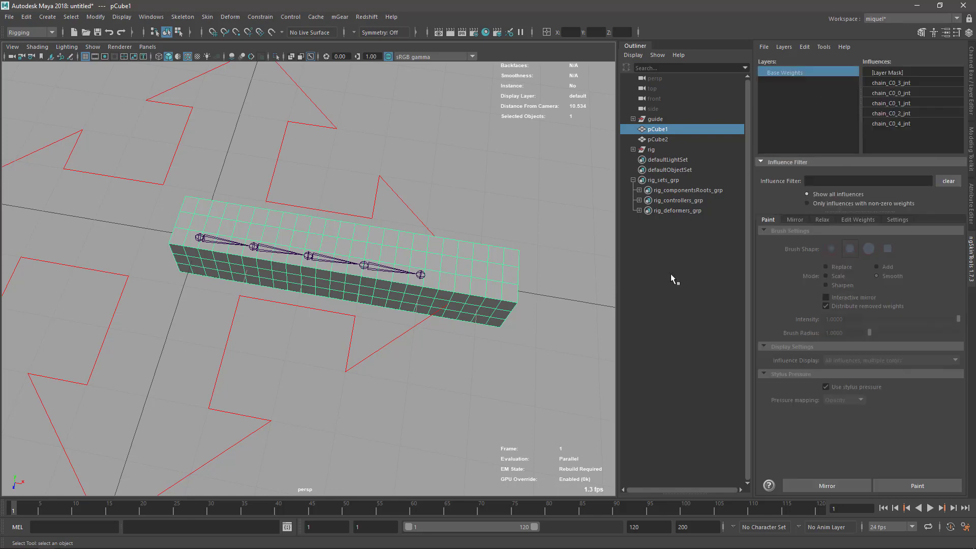
- Start weight painting on pCube1's Base Weights layer with the chain_C0_0_jnt influence selected
{"action": "middle_click_drag", "start_coordinate": [413, 288], "coordinate": [603, 266], "text": "alt"}
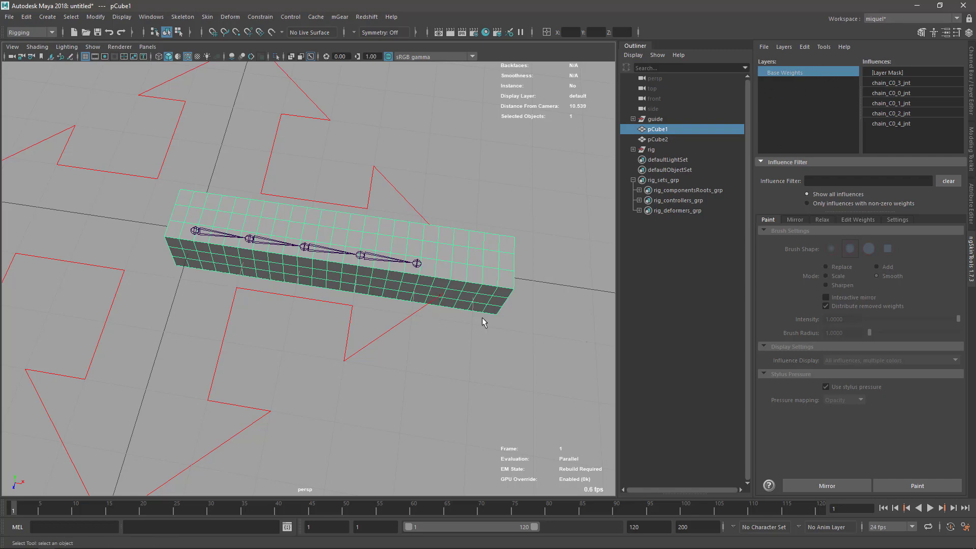
{"action": "left_click_drag", "start_coordinate": [503, 367], "coordinate": [441, 341], "text": "alt"}
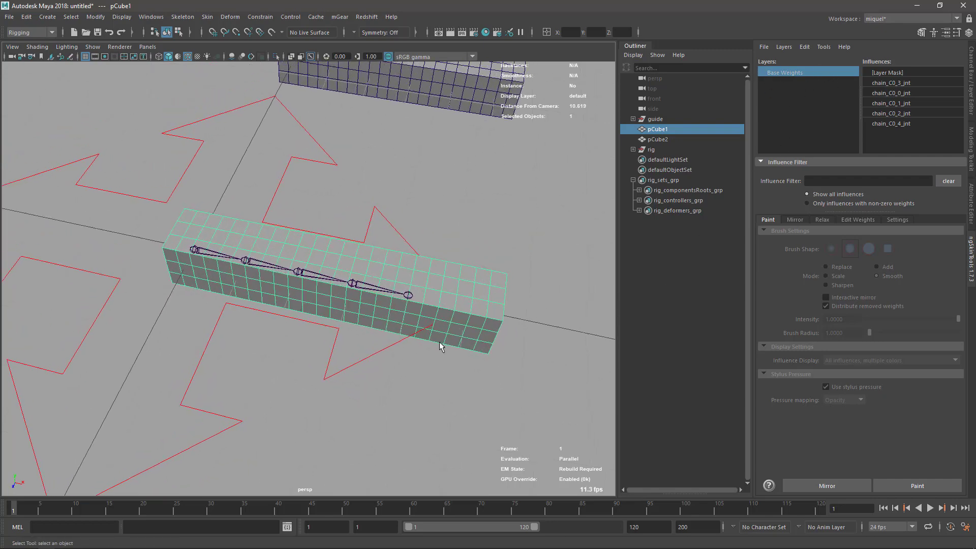
{"action": "mouse_move", "coordinate": [429, 410]}
{"action": "left_mouse_down", "text": "alt"}
{"action": "mouse_move", "coordinate": [408, 357]}
{"action": "mouse_move", "coordinate": [422, 387]}
{"action": "mouse_move", "coordinate": [429, 338]}
{"action": "mouse_move", "coordinate": [466, 300]}
{"action": "left_mouse_up", "text": "alt"}
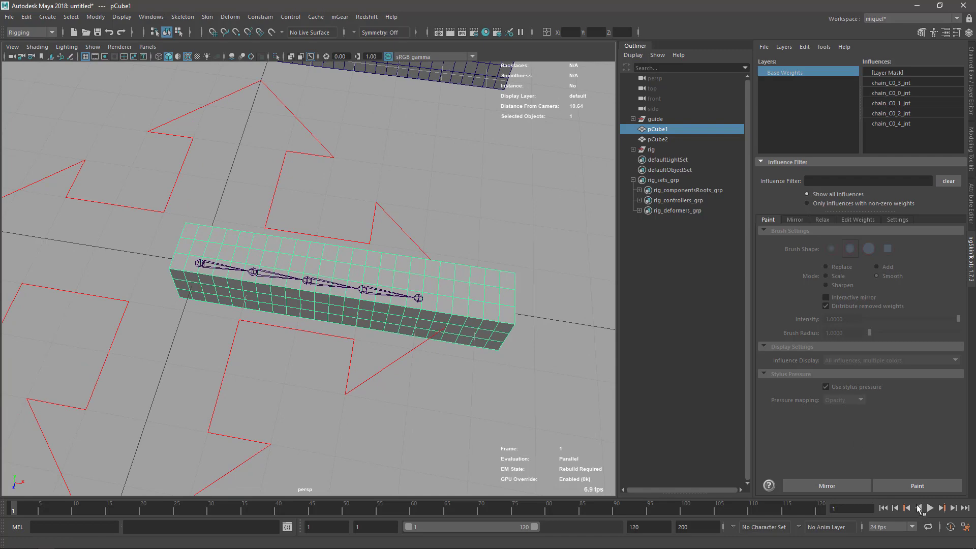
{"action": "left_click", "coordinate": [917, 486]}
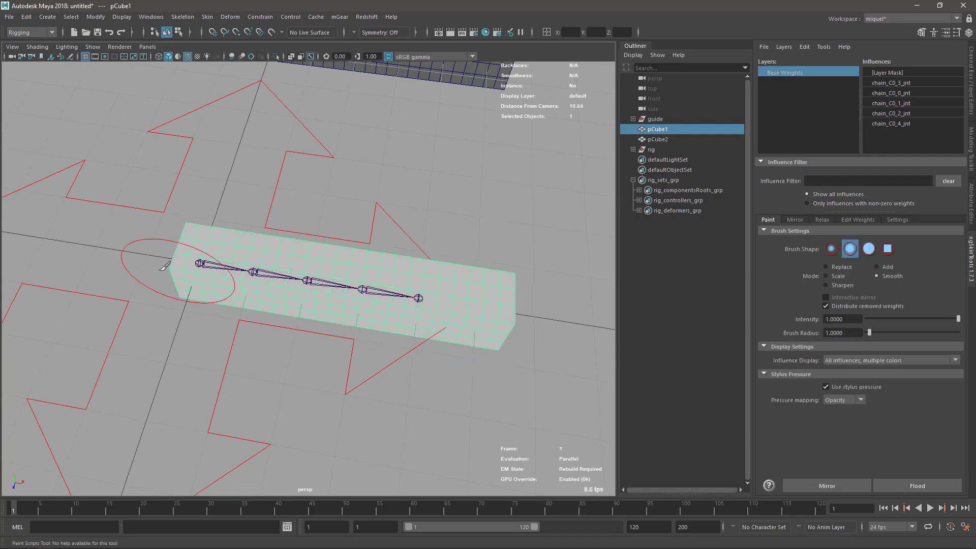
{"action": "left_click", "coordinate": [888, 96]}
- Examine the multicolored influence regions along pCube1 from several angles
{"action": "left_click_drag", "start_coordinate": [447, 262], "coordinate": [458, 285], "text": "alt"}
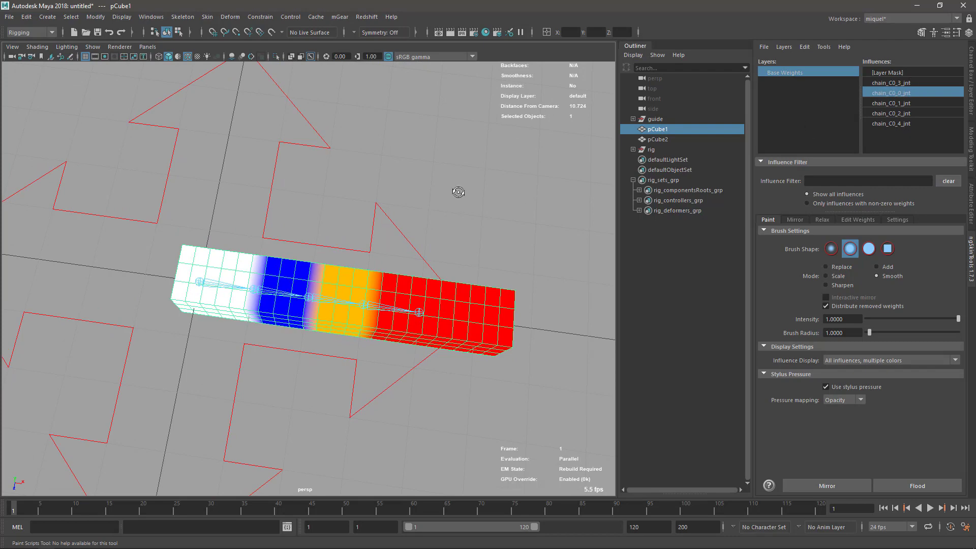
{"action": "left_click_drag", "start_coordinate": [458, 189], "coordinate": [185, 315], "text": "alt"}
{"action": "left_click_drag", "start_coordinate": [529, 406], "coordinate": [460, 386], "text": "alt"}
{"action": "left_click_drag", "start_coordinate": [466, 393], "coordinate": [443, 289], "text": "alt"}
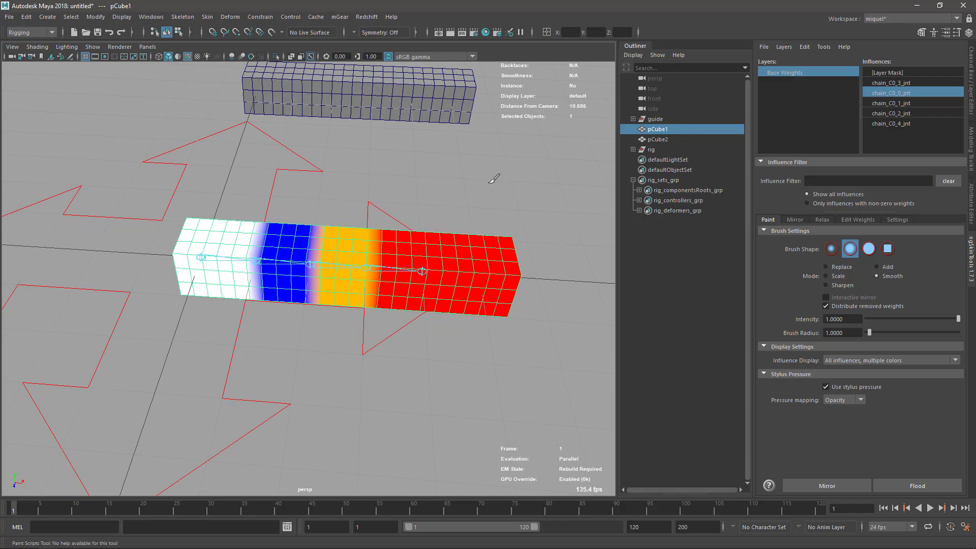
{"action": "mouse_move", "coordinate": [503, 179]}
{"action": "left_mouse_down", "text": "alt"}
{"action": "mouse_move", "coordinate": [481, 168]}
{"action": "mouse_move", "coordinate": [479, 152]}
{"action": "mouse_move", "coordinate": [498, 198]}
{"action": "mouse_move", "coordinate": [226, 264]}
{"action": "left_mouse_up", "text": "alt"}
{"action": "left_click_drag", "start_coordinate": [356, 239], "coordinate": [513, 214], "text": "alt"}
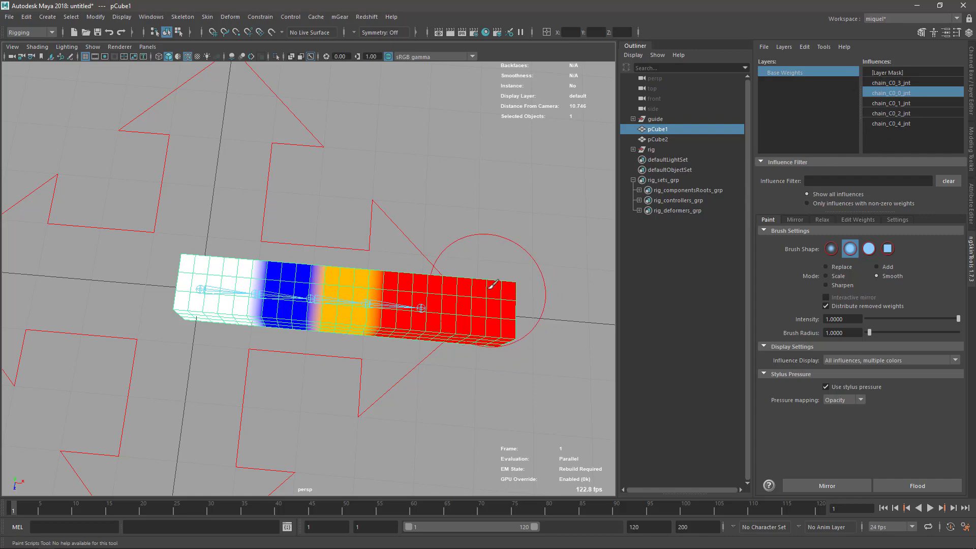
{"action": "left_click_drag", "start_coordinate": [551, 230], "coordinate": [528, 218], "text": "alt"}
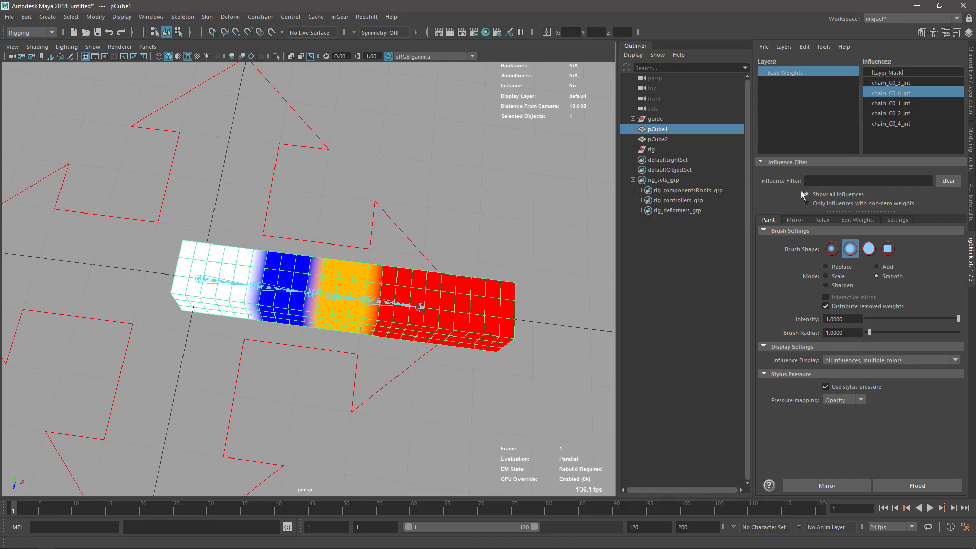
- Filter the influence list by C0 and narrow the filter to C0_1
{"action": "left_click", "coordinate": [818, 181]}
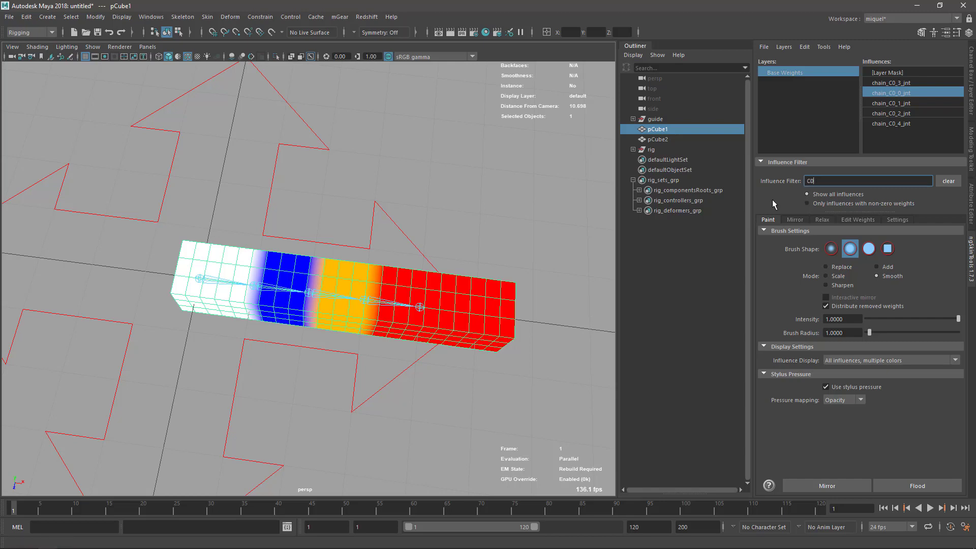
{"action": "key", "text": "Return"}
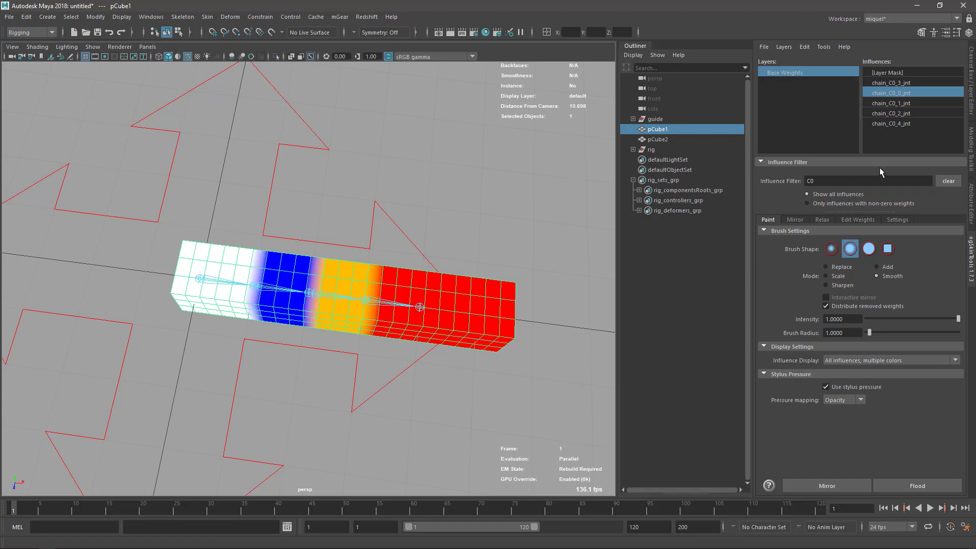
{"action": "left_click", "coordinate": [825, 182]}
{"action": "type", "text": "_1"}
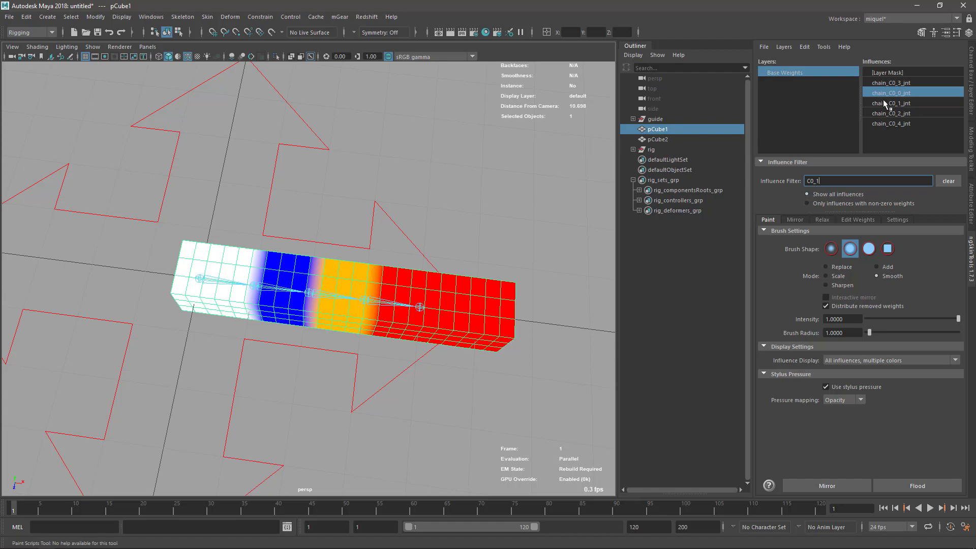
{"action": "left_click", "coordinate": [801, 104]}
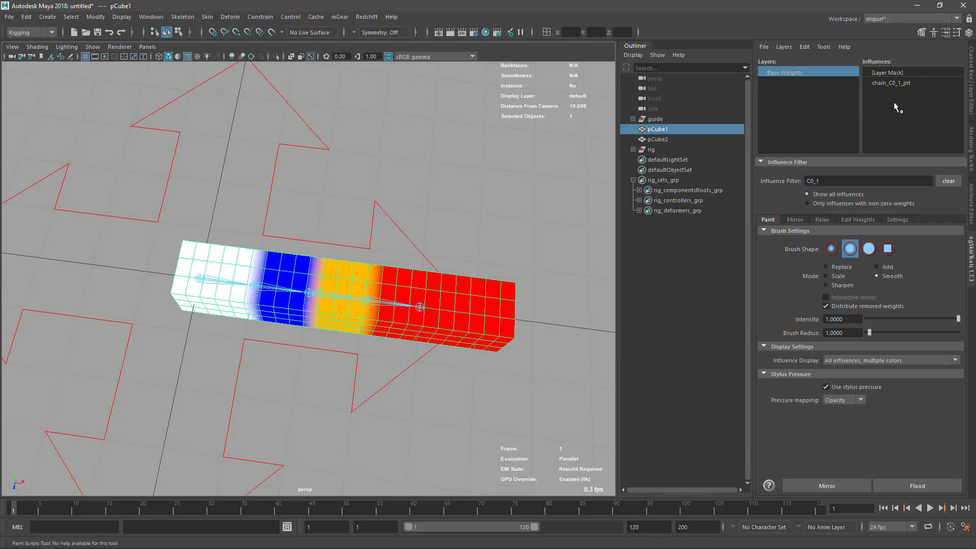
- Extend the influence filter with a second wildcard pattern so it reads "C0_1 C0_*"
{"action": "left_click", "coordinate": [828, 178]}
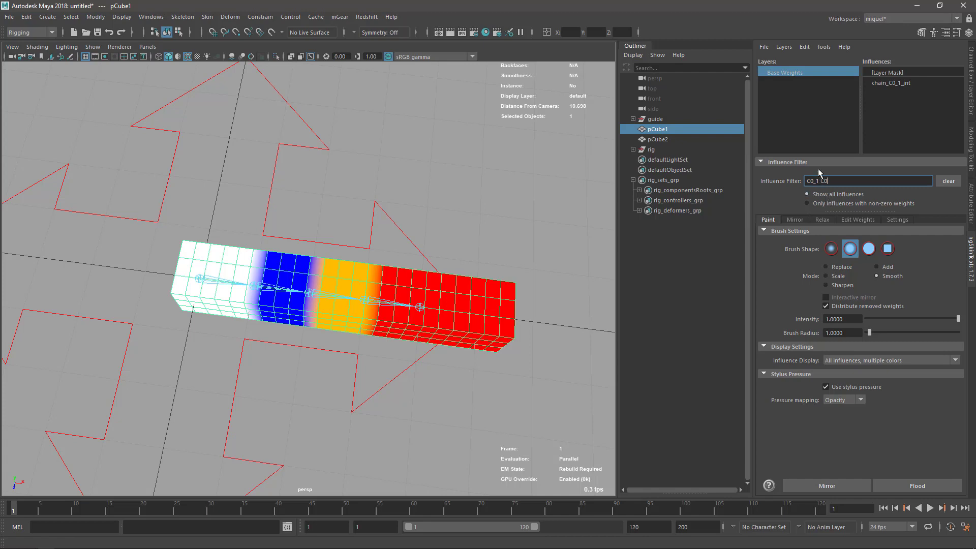
{"action": "key", "text": "Return"}
{"action": "left_click", "coordinate": [841, 180]}
{"action": "type", "text": "*"}
{"action": "key", "text": "Return"}
{"action": "left_click_drag", "start_coordinate": [833, 181], "coordinate": [810, 182]}
{"action": "left_click", "coordinate": [831, 184]}
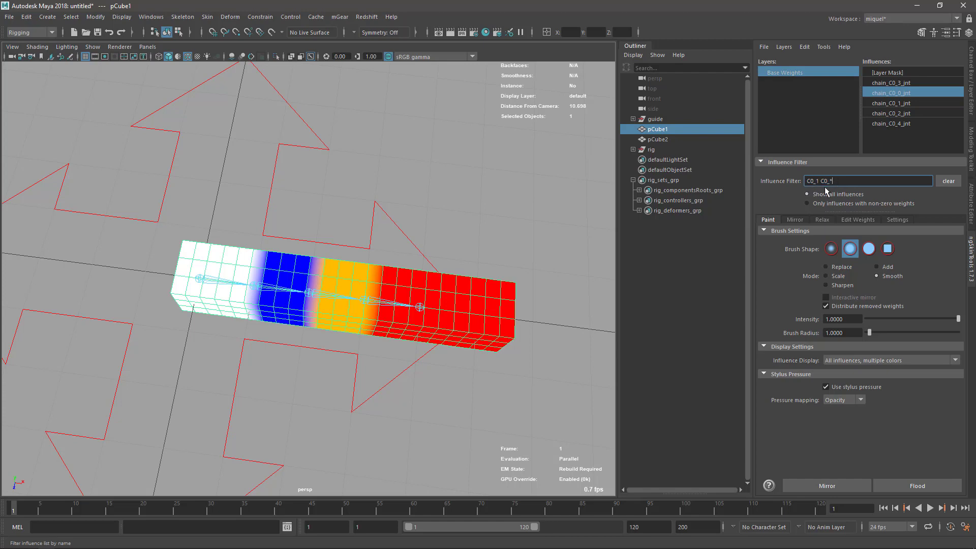
- Clear the influence filter so the full influence list is unfiltered
{"action": "triple_click", "coordinate": [825, 182]}
{"action": "left_click", "coordinate": [948, 181]}
{"action": "left_click_drag", "start_coordinate": [508, 322], "coordinate": [448, 356], "text": "alt"}
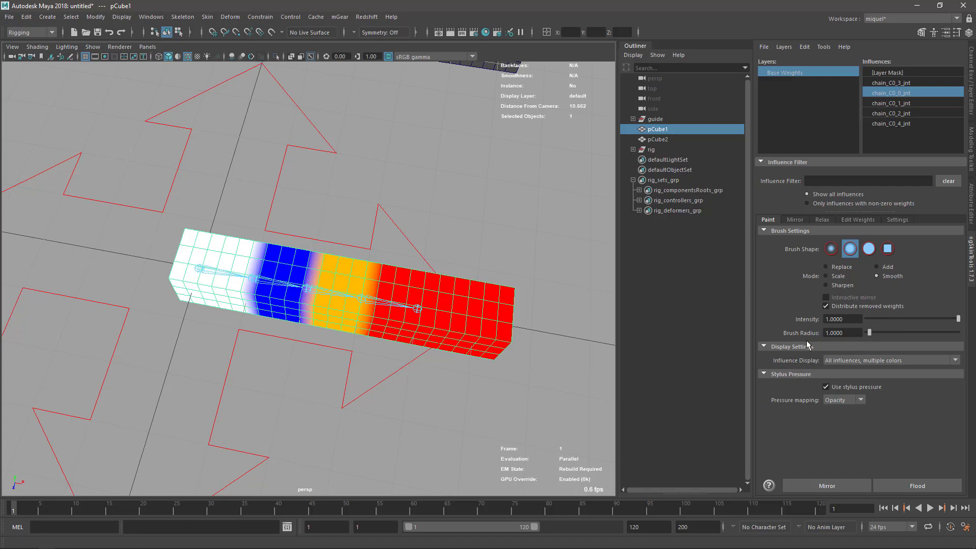
- Check the stylus pressure mapping choices and keep Opacity selected
{"action": "mouse_move", "coordinate": [374, 280]}
{"action": "left_mouse_down"}
{"action": "mouse_move", "coordinate": [401, 300]}
{"action": "mouse_move", "coordinate": [283, 279]}
{"action": "left_mouse_up"}
{"action": "left_click_drag", "start_coordinate": [499, 417], "coordinate": [513, 409], "text": "alt"}
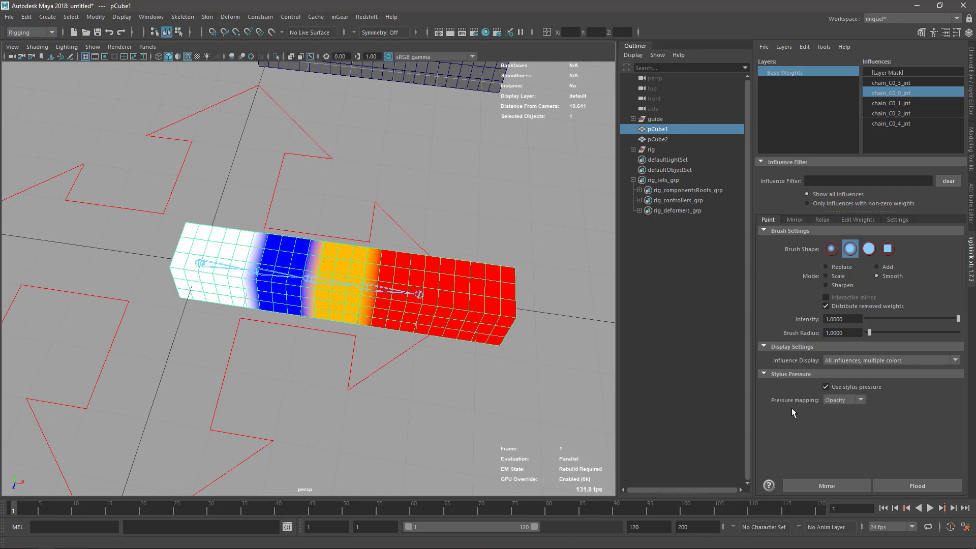
{"action": "left_click", "coordinate": [861, 403]}
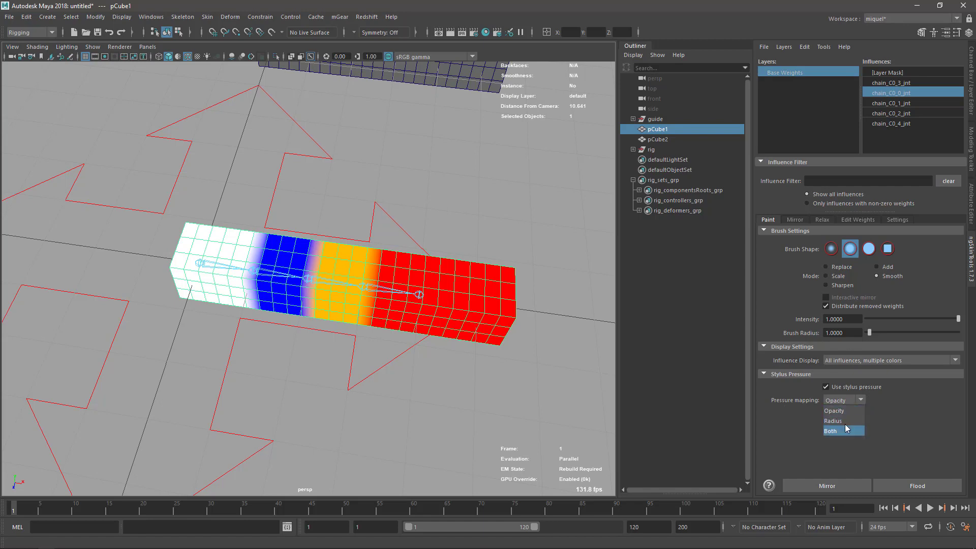
{"action": "left_click", "coordinate": [842, 409]}
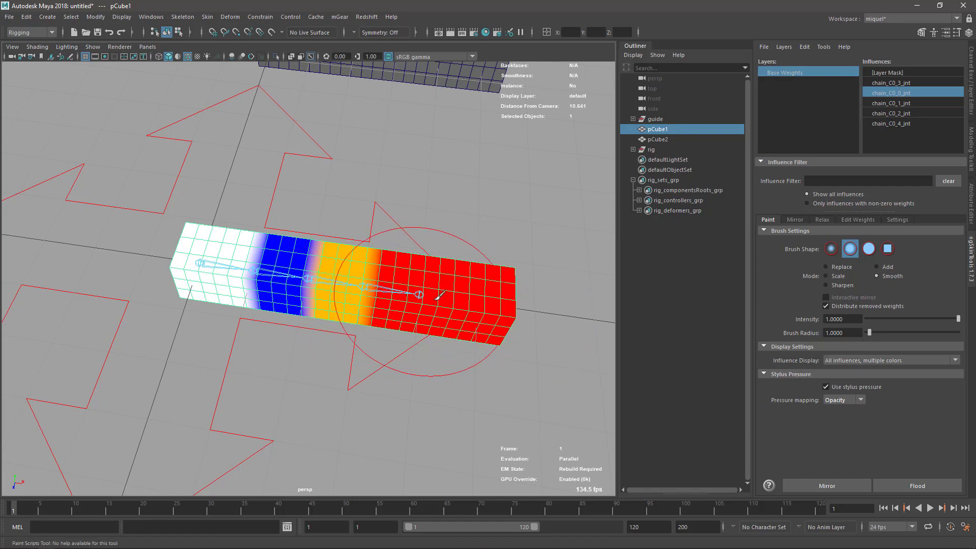
- Set the weight mirroring direction to Left to right (+X to -X)
{"action": "left_click", "coordinate": [796, 220]}
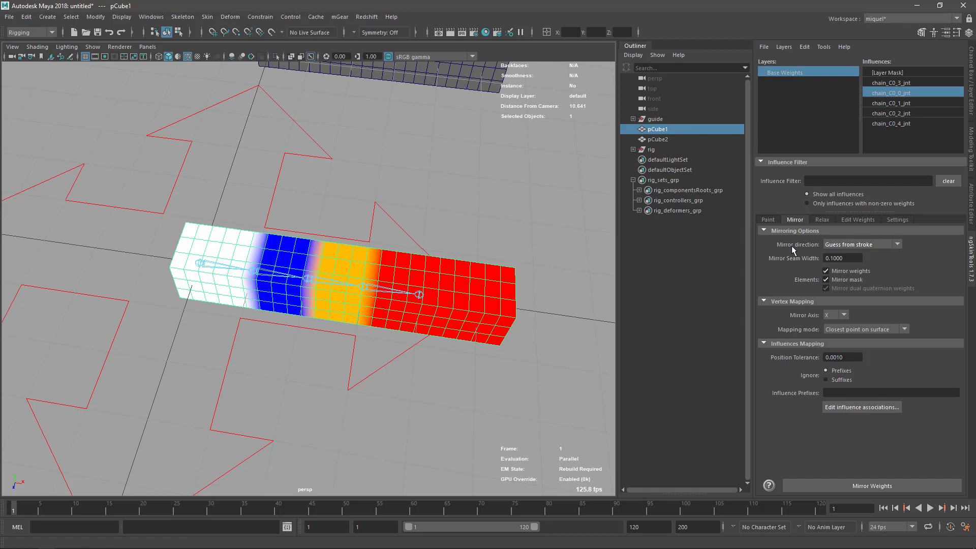
{"action": "left_click", "coordinate": [881, 245]}
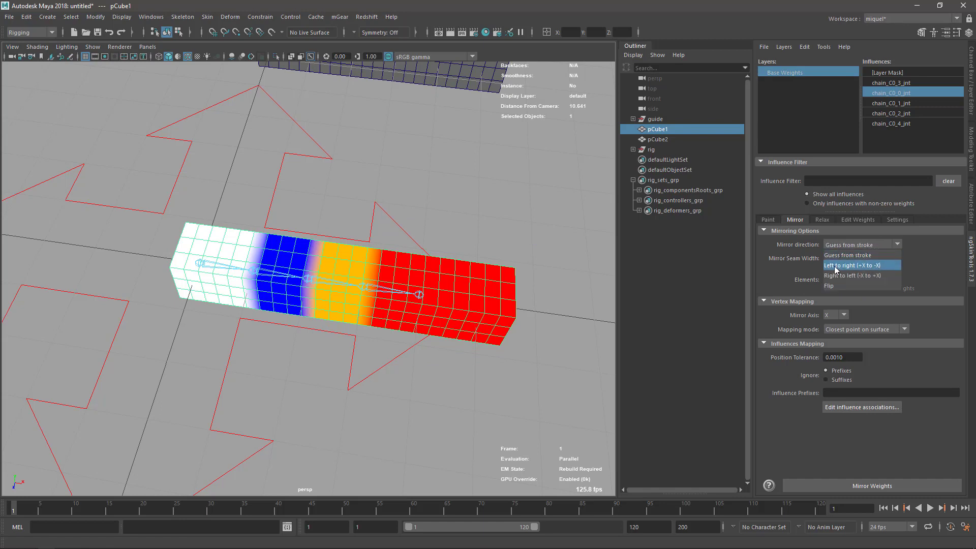
{"action": "left_click", "coordinate": [868, 267]}
{"action": "left_click", "coordinate": [858, 243]}
{"action": "left_click", "coordinate": [874, 268]}
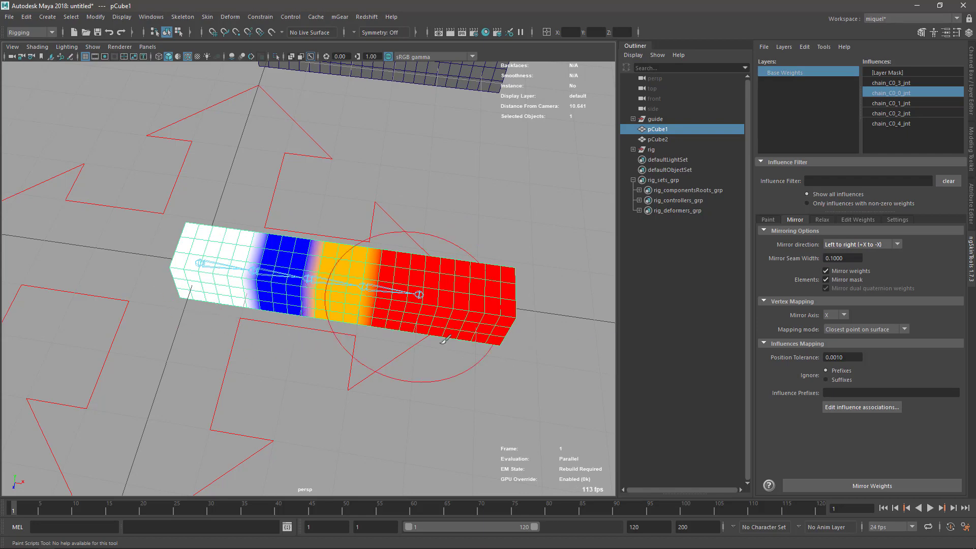
- Review the mirror axis and mapping options, the Relax and Edit Weights options, and the selected skin settings for pCube1
{"action": "left_click_drag", "start_coordinate": [488, 397], "coordinate": [513, 340], "text": "alt"}
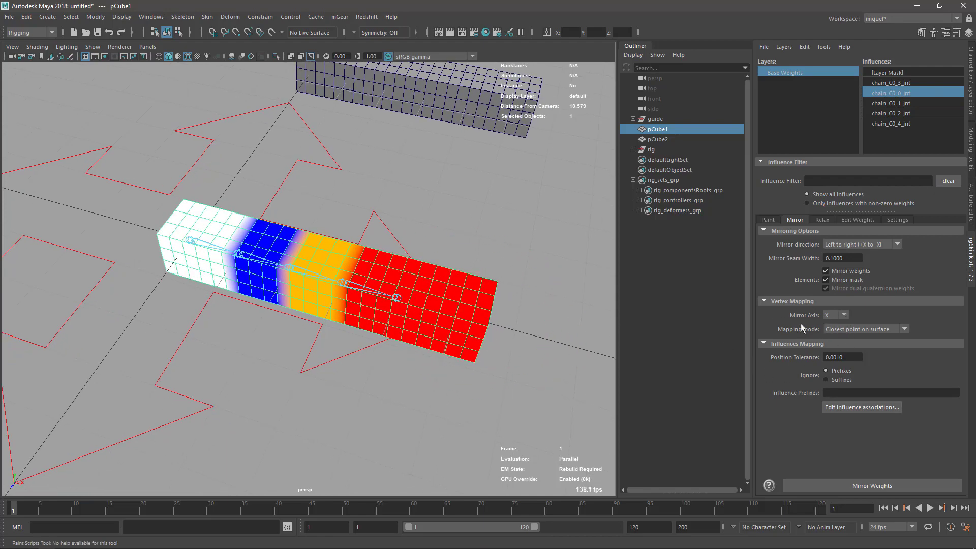
{"action": "middle_click_drag", "start_coordinate": [421, 289], "coordinate": [437, 288], "text": "alt"}
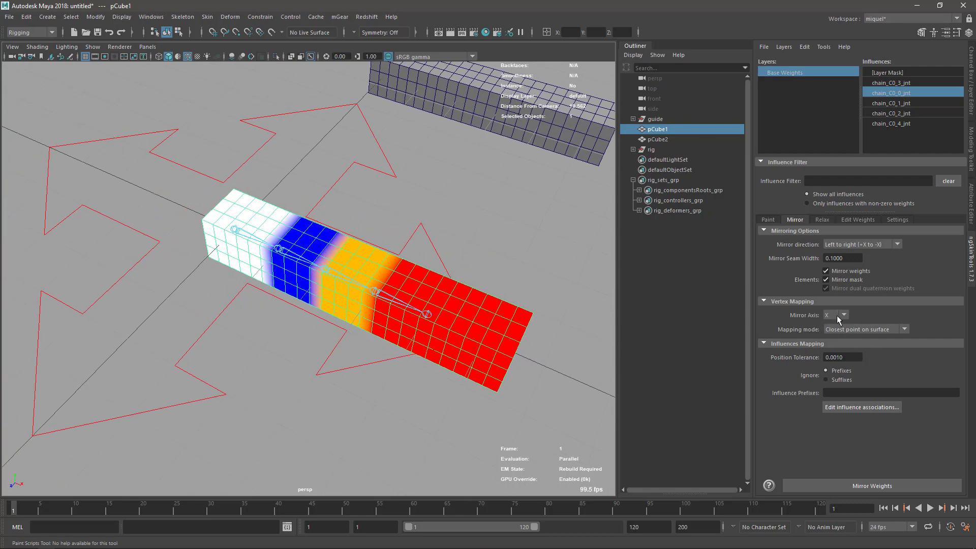
{"action": "left_click_drag", "start_coordinate": [424, 397], "coordinate": [436, 395], "text": "alt"}
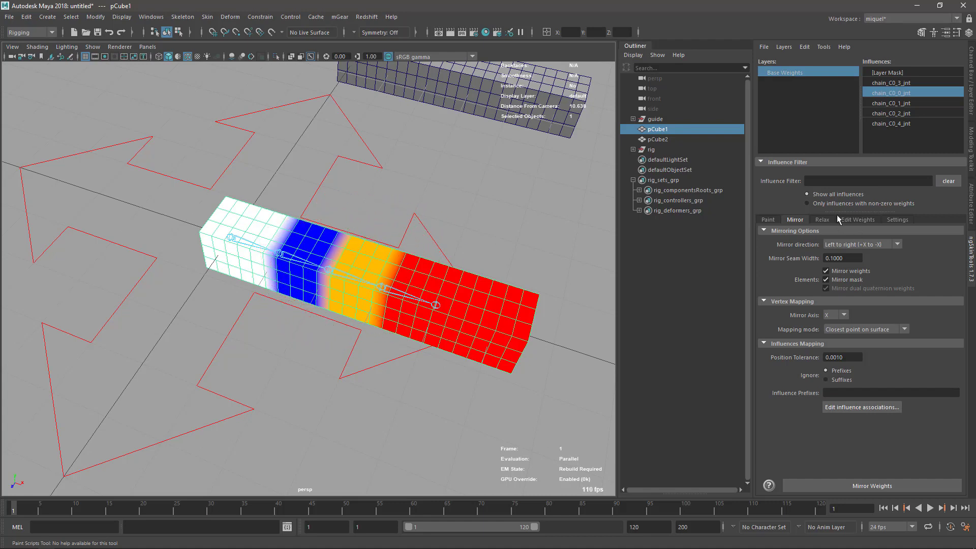
{"action": "left_click", "coordinate": [822, 220]}
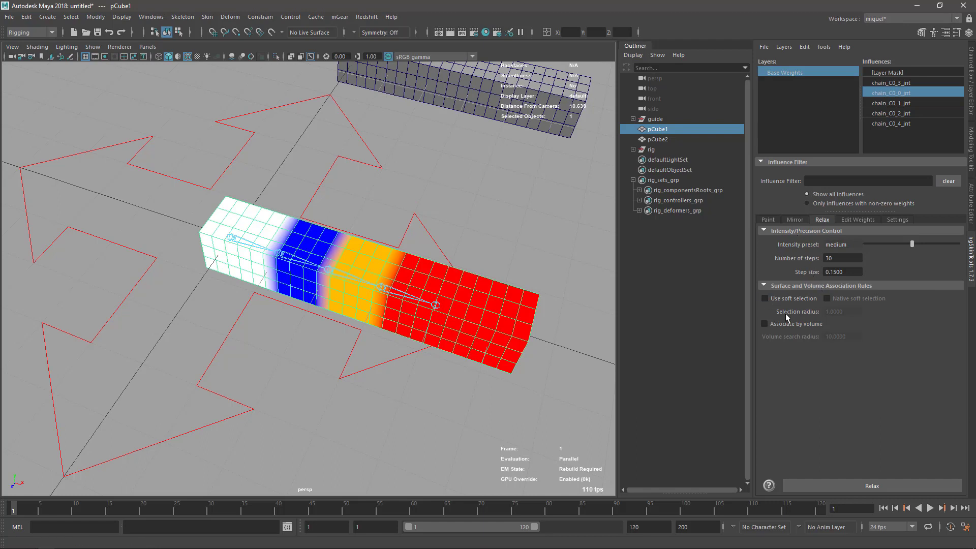
{"action": "left_click", "coordinate": [852, 219]}
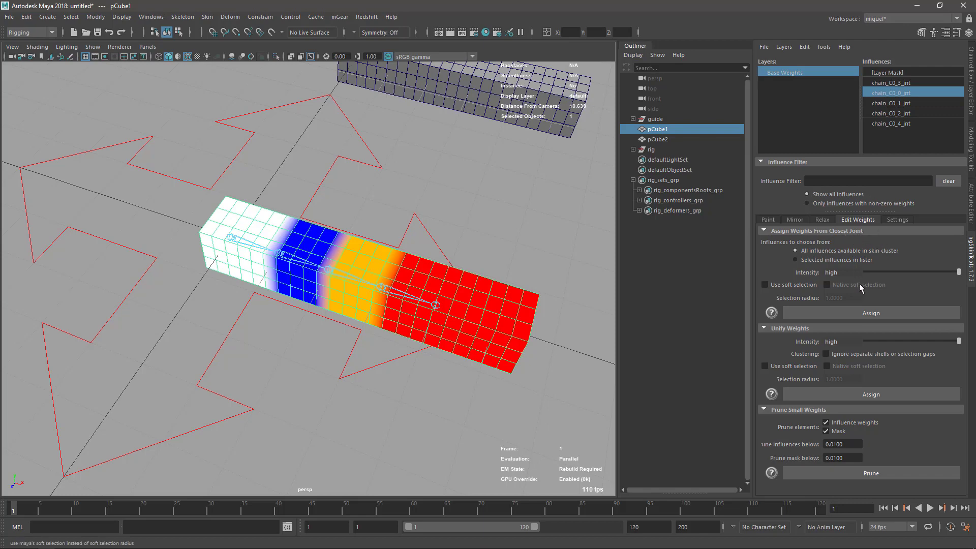
{"action": "middle_click_drag", "start_coordinate": [474, 268], "coordinate": [448, 325], "text": "alt"}
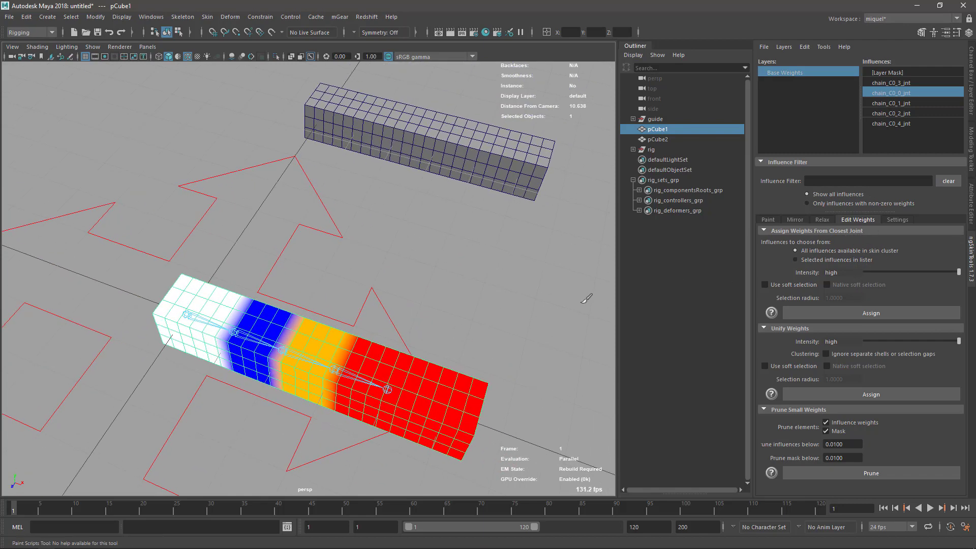
{"action": "left_click", "coordinate": [896, 220]}
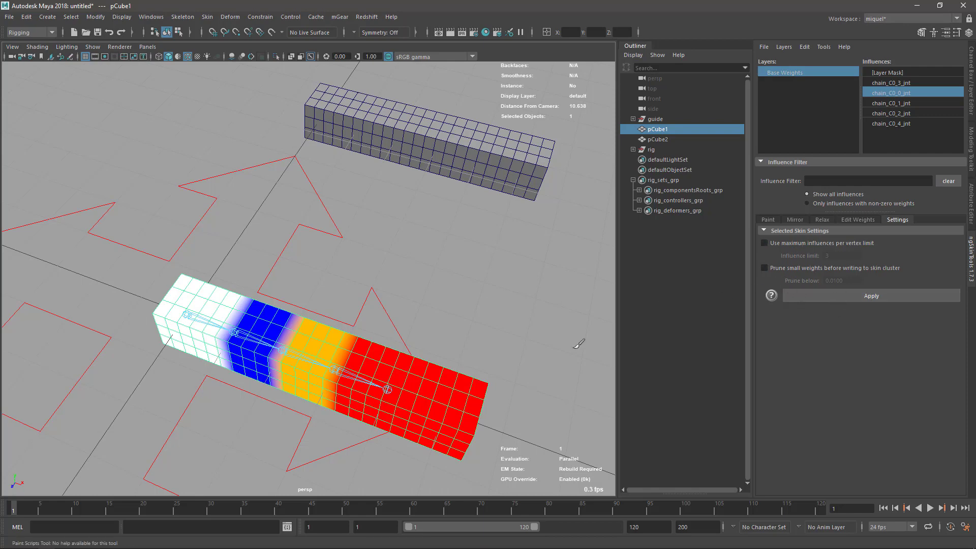
{"action": "scroll", "coordinate": [462, 371], "scroll_direction": "down", "scroll_amount": 3}
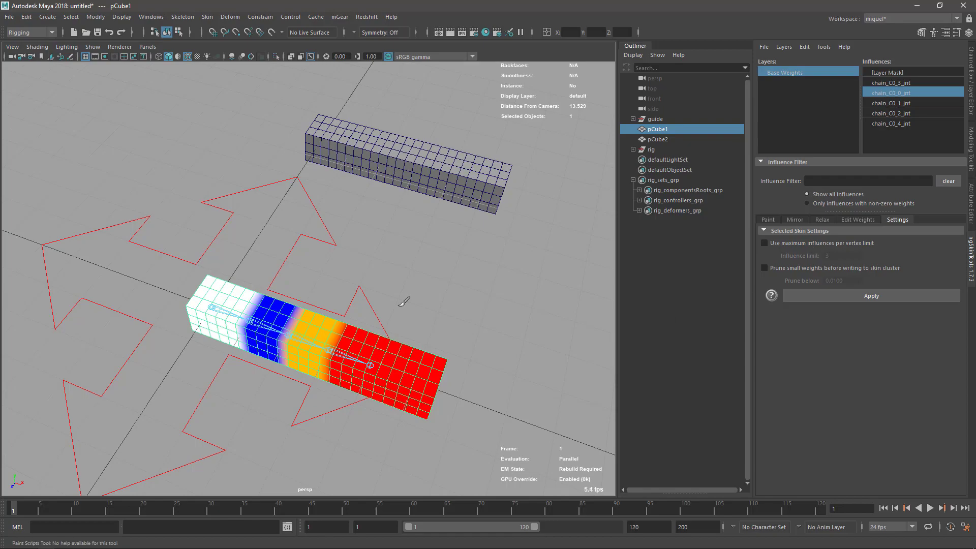
- Switch to Mischief and sketch a long horizontal tube with cross-section lines and lines running along its length
{"action": "key", "text": "alt+Tab"}
{"action": "key", "text": "alt+Tab"}
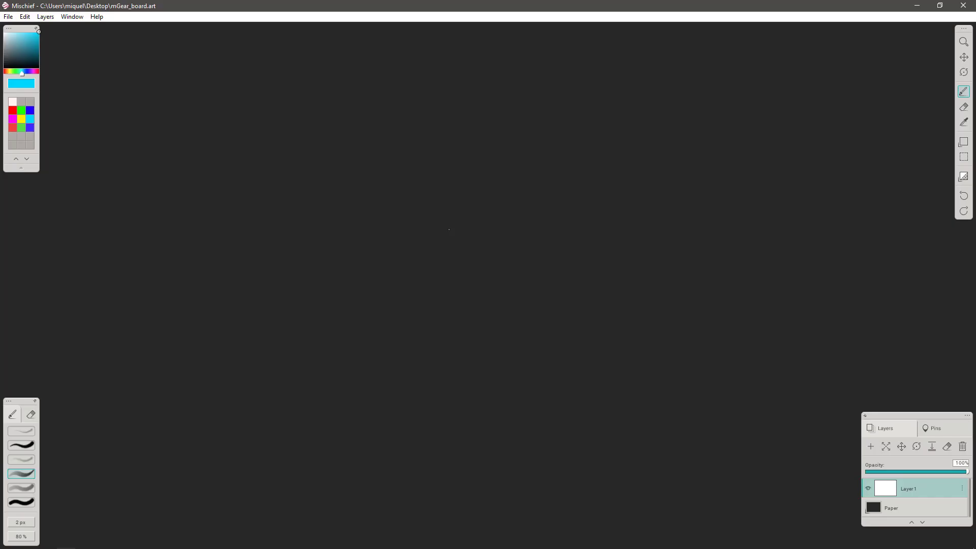
{"action": "mouse_move", "coordinate": [356, 342]}
{"action": "left_mouse_down"}
{"action": "mouse_move", "coordinate": [343, 297]}
{"action": "mouse_move", "coordinate": [587, 277]}
{"action": "left_mouse_up"}
{"action": "left_click_drag", "start_coordinate": [362, 345], "coordinate": [599, 311]}
{"action": "left_click_drag", "start_coordinate": [425, 294], "coordinate": [431, 328]}
{"action": "left_click_drag", "start_coordinate": [476, 282], "coordinate": [491, 328]}
{"action": "left_click_drag", "start_coordinate": [551, 276], "coordinate": [552, 323]}
{"action": "mouse_move", "coordinate": [389, 306]}
{"action": "left_mouse_down"}
{"action": "mouse_move", "coordinate": [396, 341]}
{"action": "mouse_move", "coordinate": [619, 293]}
{"action": "left_mouse_up"}
{"action": "left_click_drag", "start_coordinate": [351, 333], "coordinate": [580, 300]}
- Draw a box above the tube with a short arrow down to it, and handwrite SKINCLS inside
{"action": "mouse_move", "coordinate": [392, 236]}
{"action": "left_mouse_down"}
{"action": "mouse_move", "coordinate": [396, 262]}
{"action": "mouse_move", "coordinate": [550, 216]}
{"action": "left_mouse_up"}
{"action": "left_click_drag", "start_coordinate": [401, 267], "coordinate": [547, 246]}
{"action": "left_click_drag", "start_coordinate": [477, 261], "coordinate": [471, 274]}
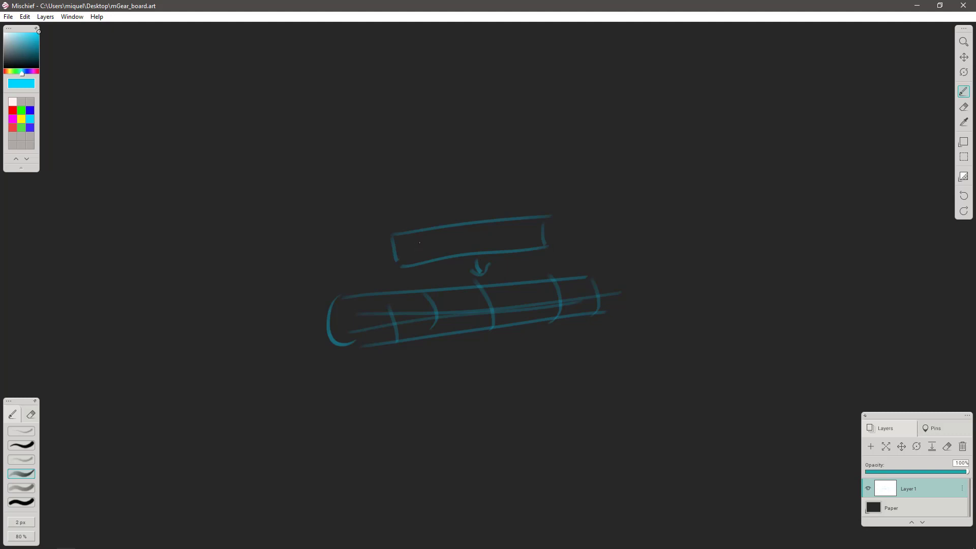
{"action": "left_click_drag", "start_coordinate": [409, 242], "coordinate": [425, 252]}
{"action": "mouse_move", "coordinate": [442, 234]}
{"action": "left_mouse_down"}
{"action": "mouse_move", "coordinate": [430, 244]}
{"action": "mouse_move", "coordinate": [455, 247]}
{"action": "left_mouse_up"}
{"action": "mouse_move", "coordinate": [460, 247]}
{"action": "left_mouse_down"}
{"action": "mouse_move", "coordinate": [471, 235]}
{"action": "mouse_move", "coordinate": [497, 240]}
{"action": "mouse_move", "coordinate": [511, 229]}
{"action": "mouse_move", "coordinate": [507, 242]}
{"action": "left_mouse_up"}
- Draw a second box labelled NGSKIN above the SKINCLS box, with an arrow pointing down to it
{"action": "left_click_drag", "start_coordinate": [394, 156], "coordinate": [392, 179]}
{"action": "left_click_drag", "start_coordinate": [399, 147], "coordinate": [561, 135]}
{"action": "left_click_drag", "start_coordinate": [407, 183], "coordinate": [553, 160]}
{"action": "mouse_move", "coordinate": [425, 155]}
{"action": "left_mouse_down"}
{"action": "mouse_move", "coordinate": [455, 150]}
{"action": "mouse_move", "coordinate": [453, 162]}
{"action": "mouse_move", "coordinate": [468, 155]}
{"action": "mouse_move", "coordinate": [462, 165]}
{"action": "mouse_move", "coordinate": [484, 149]}
{"action": "mouse_move", "coordinate": [482, 159]}
{"action": "mouse_move", "coordinate": [523, 140]}
{"action": "left_mouse_up"}
{"action": "mouse_move", "coordinate": [464, 180]}
{"action": "left_mouse_down"}
{"action": "mouse_move", "coordinate": [470, 214]}
{"action": "mouse_move", "coordinate": [477, 195]}
{"action": "left_mouse_up"}
{"action": "mouse_move", "coordinate": [391, 148]}
{"action": "left_mouse_down"}
{"action": "mouse_move", "coordinate": [389, 189]}
{"action": "mouse_move", "coordinate": [473, 175]}
{"action": "left_mouse_up"}
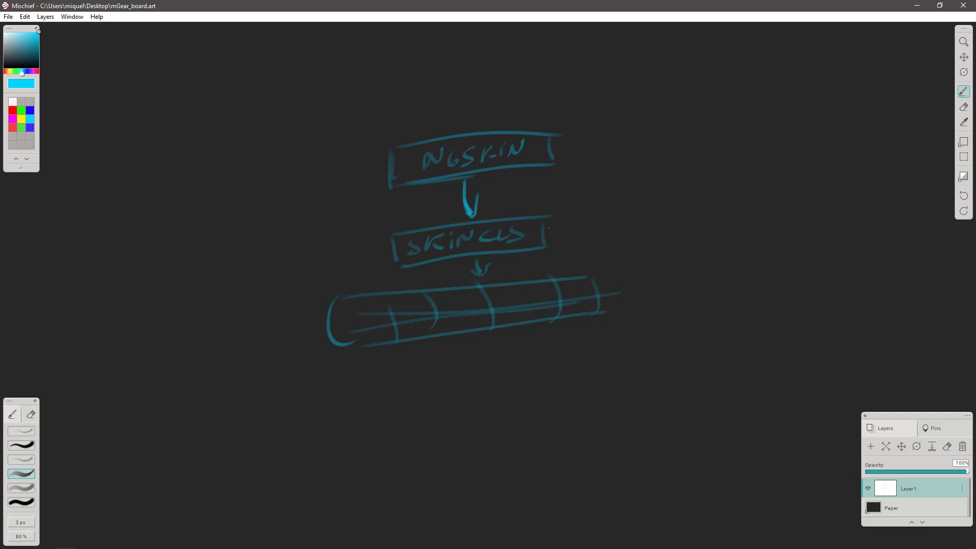
- Add a curved arrow from the NGSKIN box to the SKINCLS box and retrace the outlines of both boxes
{"action": "mouse_move", "coordinate": [563, 147]}
{"action": "left_mouse_down"}
{"action": "mouse_move", "coordinate": [583, 187]}
{"action": "mouse_move", "coordinate": [558, 228]}
{"action": "mouse_move", "coordinate": [577, 236]}
{"action": "left_mouse_up"}
{"action": "left_click_drag", "start_coordinate": [392, 149], "coordinate": [395, 190]}
{"action": "left_click_drag", "start_coordinate": [404, 177], "coordinate": [545, 167]}
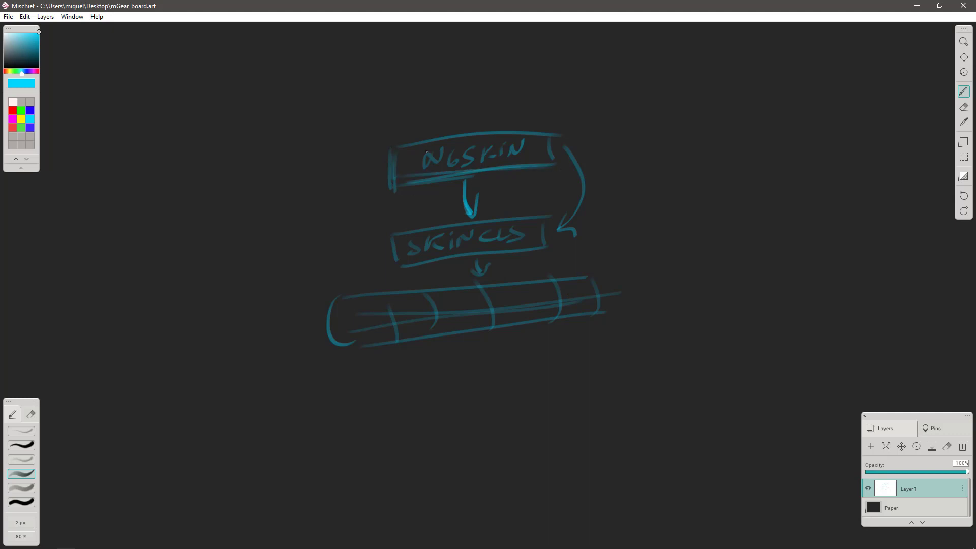
{"action": "left_click_drag", "start_coordinate": [395, 266], "coordinate": [539, 249]}
{"action": "mouse_move", "coordinate": [390, 237]}
{"action": "left_mouse_down"}
{"action": "mouse_move", "coordinate": [546, 218]}
{"action": "mouse_move", "coordinate": [548, 245]}
{"action": "left_mouse_up"}
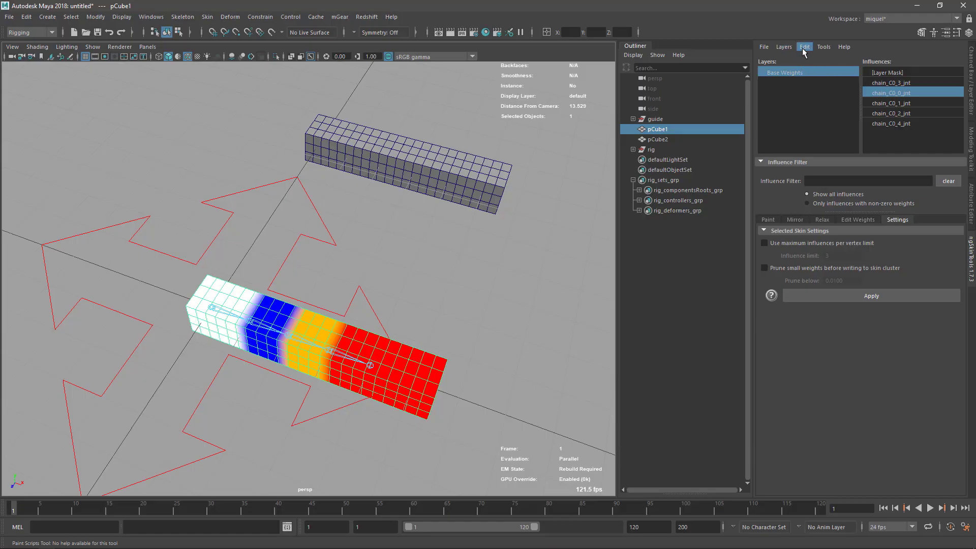
- Check the custom node deletion commands in Maya, and in the Mischief sketch cross out NGSKIN and circle SKINCLS
{"action": "left_click", "coordinate": [805, 47]}
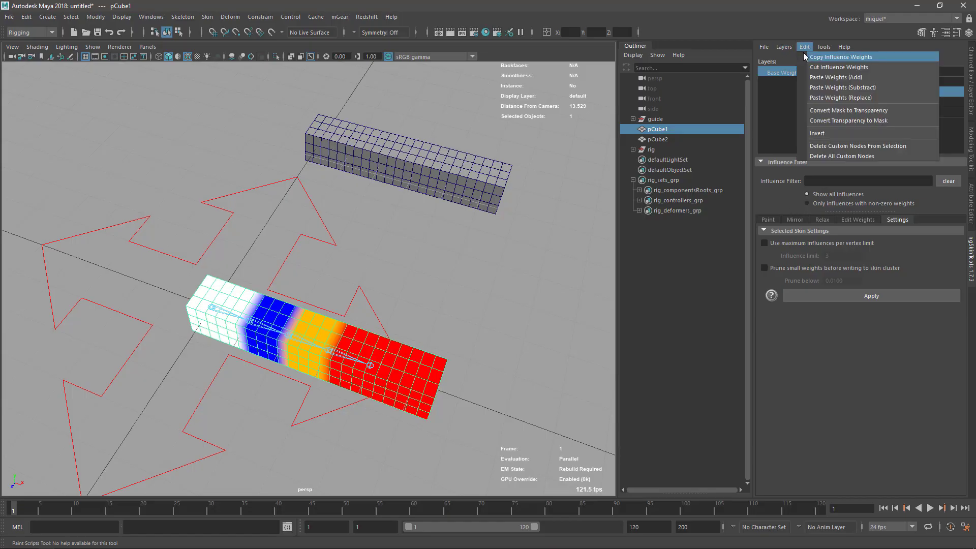
{"action": "left_click", "coordinate": [859, 161]}
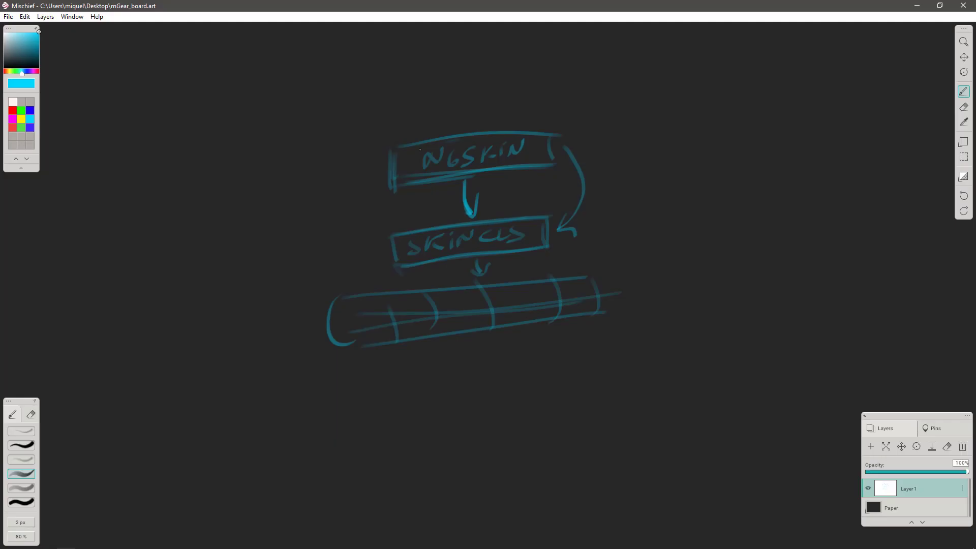
{"action": "left_click_drag", "start_coordinate": [399, 115], "coordinate": [539, 168]}
{"action": "left_click_drag", "start_coordinate": [564, 112], "coordinate": [455, 185]}
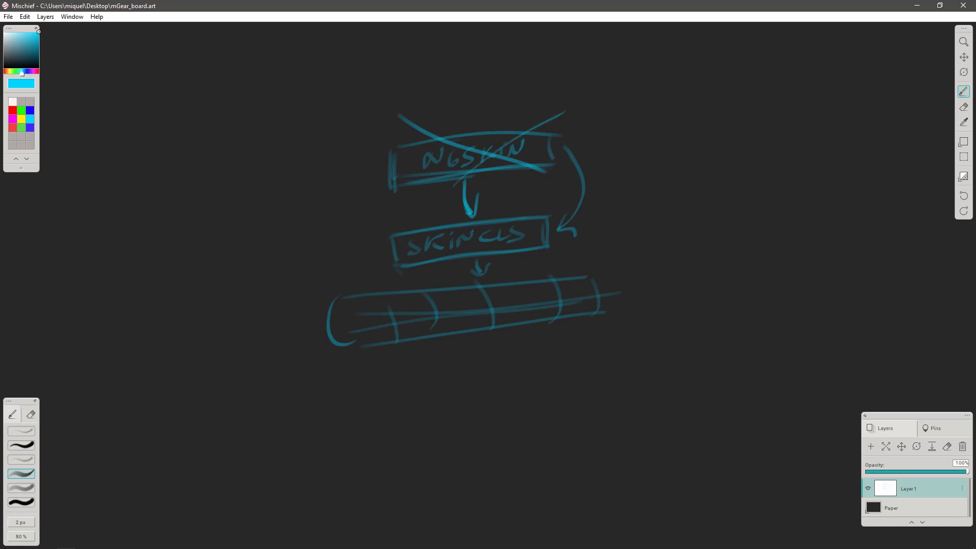
{"action": "mouse_move", "coordinate": [393, 223]}
{"action": "left_mouse_down"}
{"action": "mouse_move", "coordinate": [564, 206]}
{"action": "mouse_move", "coordinate": [369, 248]}
{"action": "left_mouse_up"}
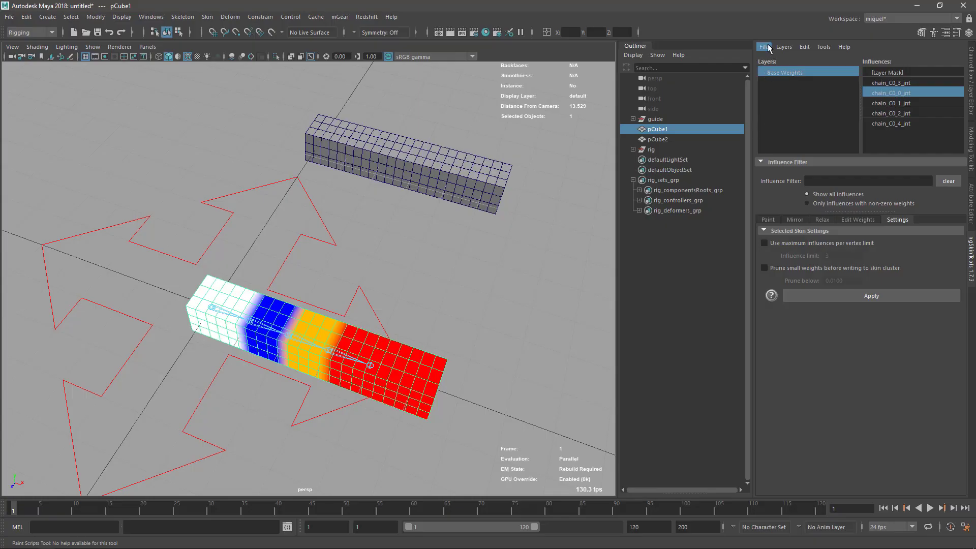
- Review the layer and weight export and import commands and the mirror options in ngSkinTools
{"action": "left_click", "coordinate": [768, 49]}
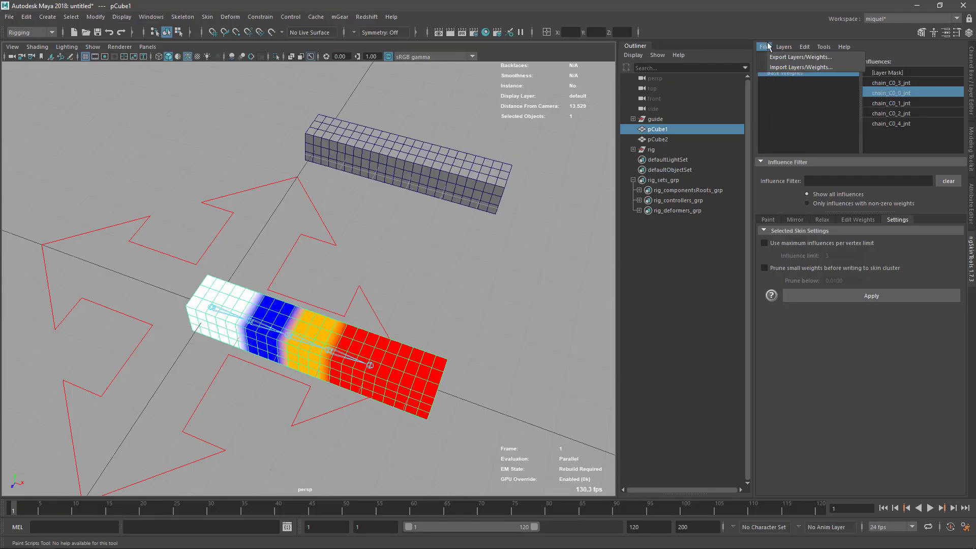
{"action": "left_click", "coordinate": [796, 222]}
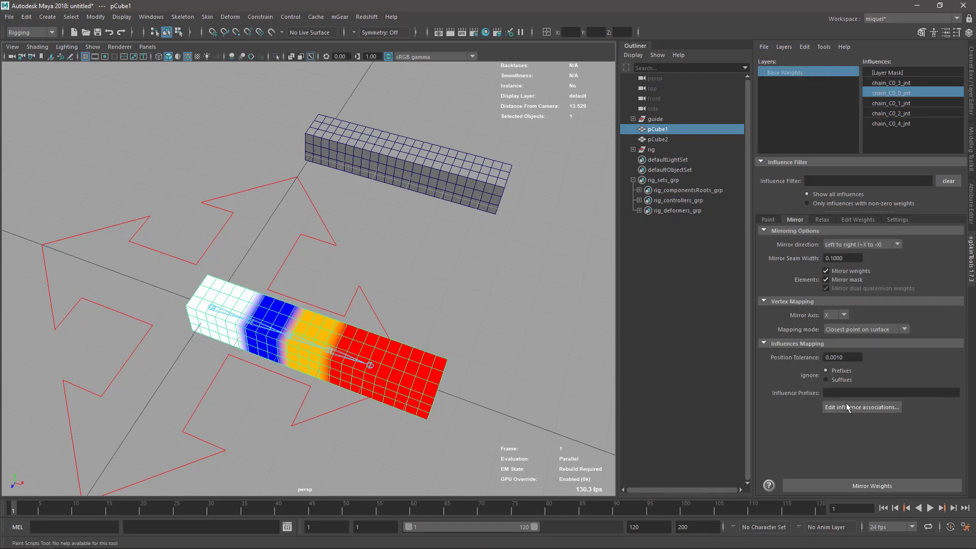
{"action": "left_click", "coordinate": [766, 48]}
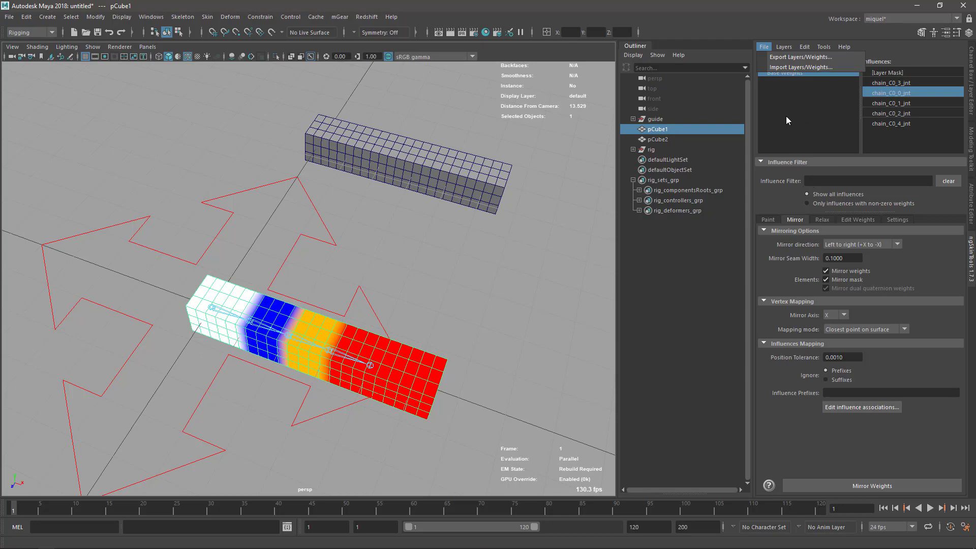
- Switch to Mischief, draw an arrow from the NGSKIN box to the handwritten word STORE, and reinforce the cross over NGSKIN
{"action": "key", "text": "alt+Tab"}
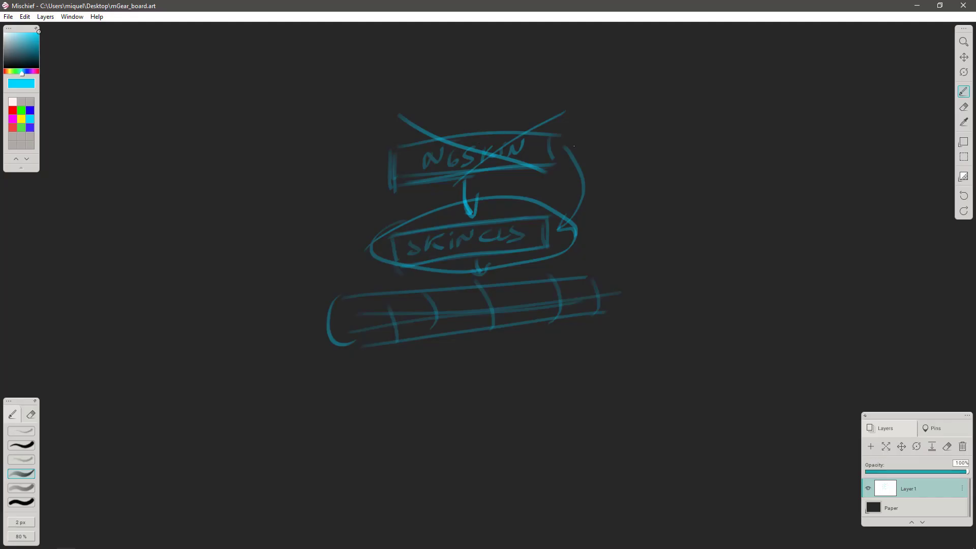
{"action": "left_click_drag", "start_coordinate": [570, 128], "coordinate": [621, 118]}
{"action": "mouse_move", "coordinate": [669, 95]}
{"action": "left_mouse_down"}
{"action": "mouse_move", "coordinate": [655, 115]}
{"action": "mouse_move", "coordinate": [679, 111]}
{"action": "left_mouse_up"}
{"action": "left_click_drag", "start_coordinate": [697, 97], "coordinate": [727, 109]}
{"action": "left_click_drag", "start_coordinate": [732, 93], "coordinate": [748, 88]}
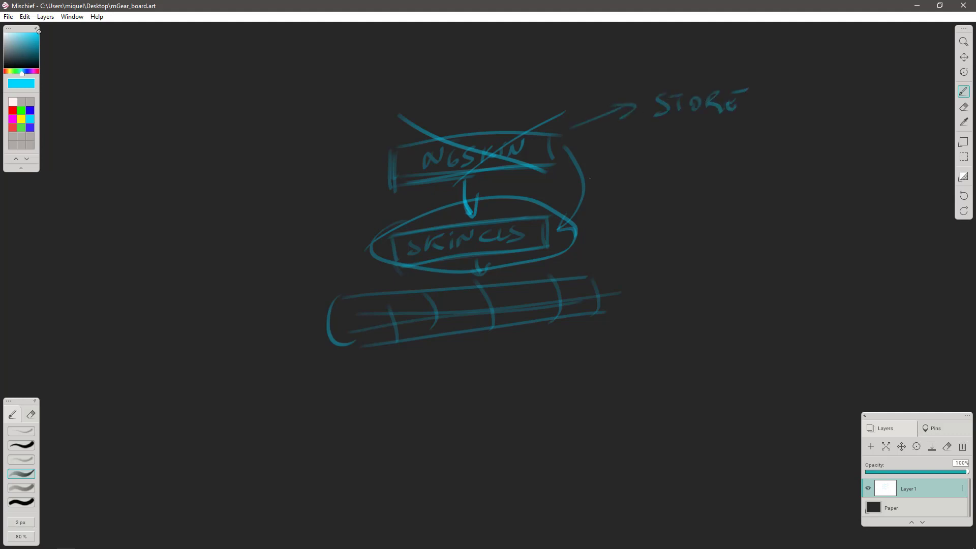
{"action": "left_click_drag", "start_coordinate": [412, 169], "coordinate": [500, 135]}
{"action": "left_click_drag", "start_coordinate": [447, 176], "coordinate": [572, 102]}
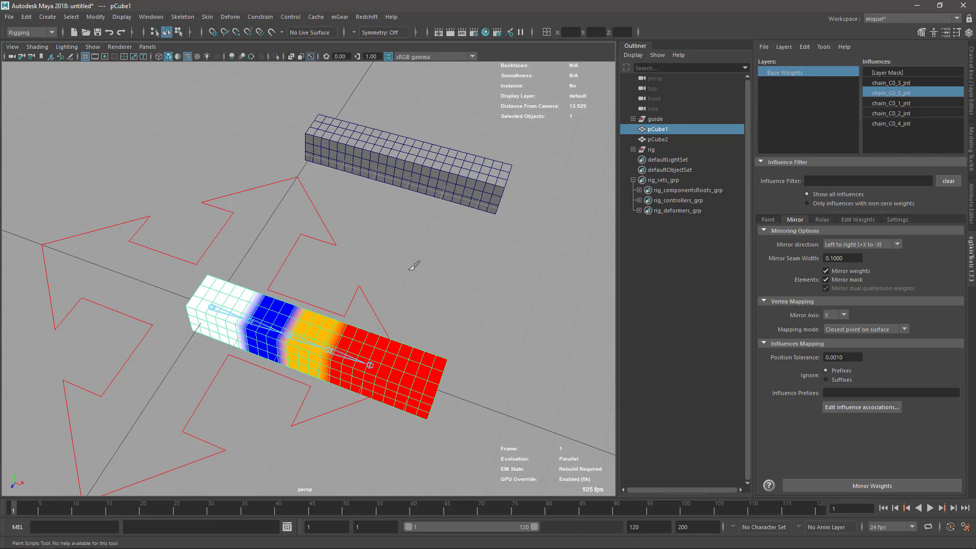
- Retrace the NGSKIN box in the Mischief sketch and return to the pCube1 view in Maya
{"action": "left_click_drag", "start_coordinate": [493, 319], "coordinate": [465, 314], "text": "alt"}
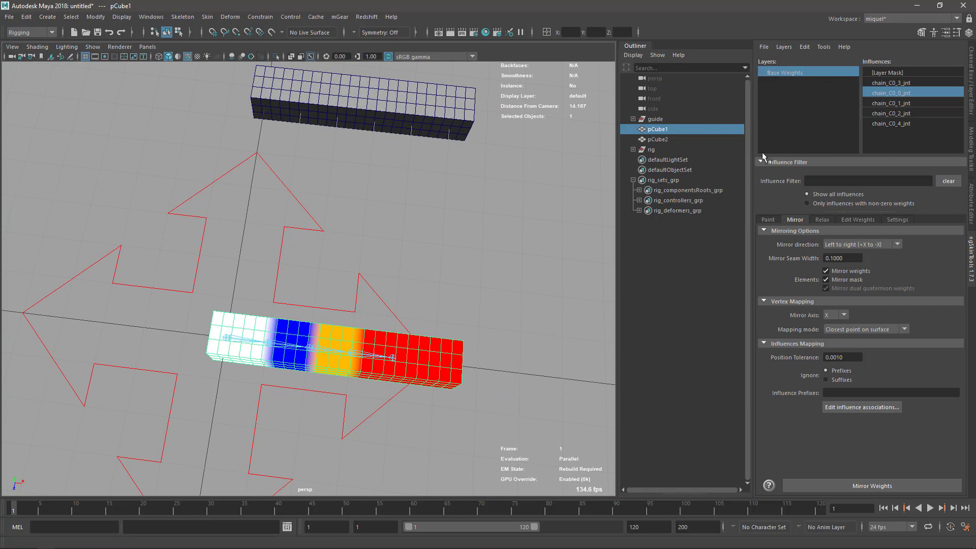
{"action": "key", "text": "alt+Tab"}
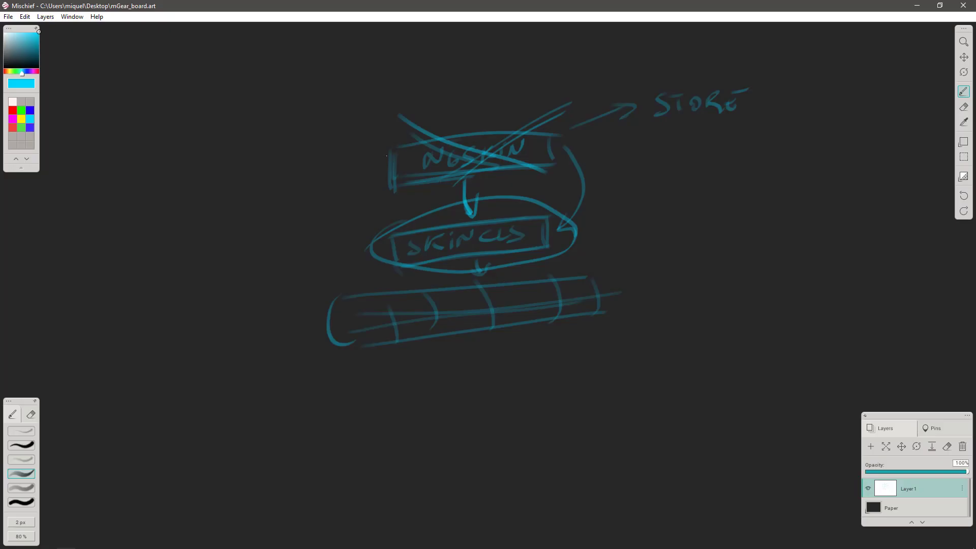
{"action": "mouse_move", "coordinate": [392, 149]}
{"action": "left_mouse_down"}
{"action": "mouse_move", "coordinate": [398, 181]}
{"action": "mouse_move", "coordinate": [555, 168]}
{"action": "mouse_move", "coordinate": [410, 147]}
{"action": "mouse_move", "coordinate": [538, 131]}
{"action": "mouse_move", "coordinate": [541, 158]}
{"action": "left_mouse_up"}
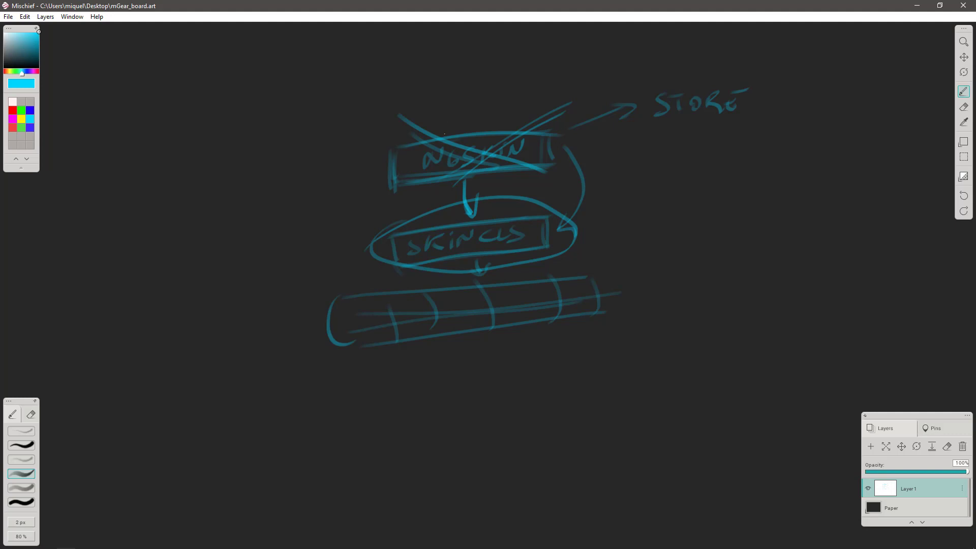
{"action": "left_click_drag", "start_coordinate": [435, 86], "coordinate": [438, 95]}
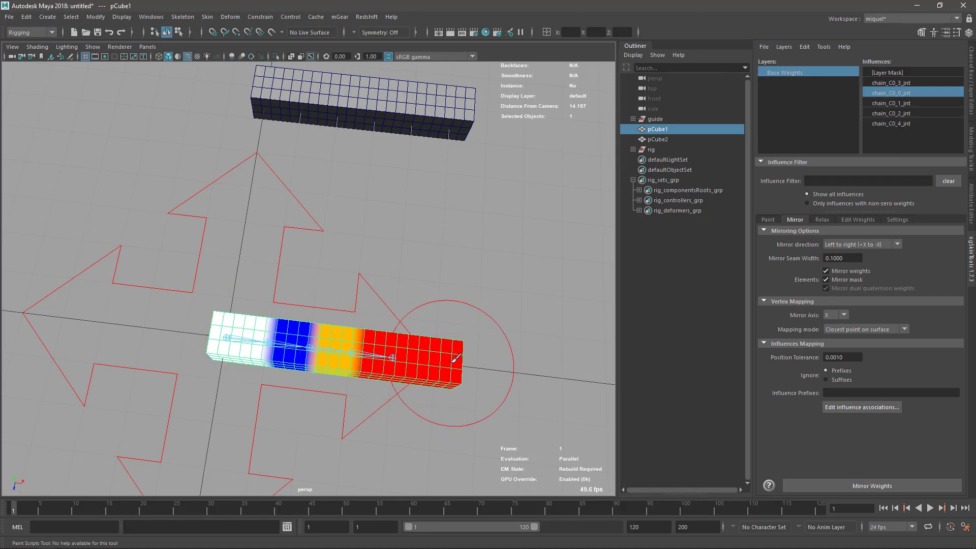
{"action": "left_click_drag", "start_coordinate": [508, 368], "coordinate": [551, 311], "text": "alt"}
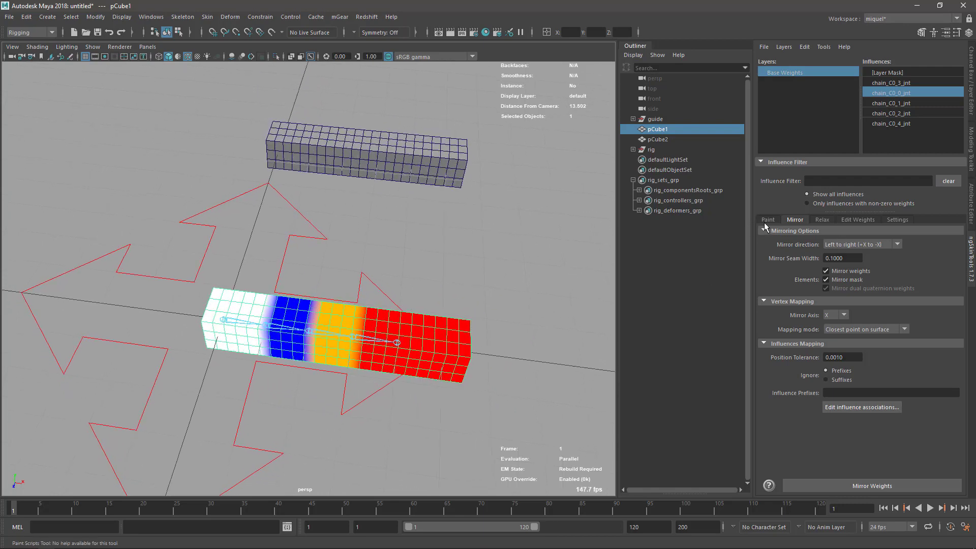
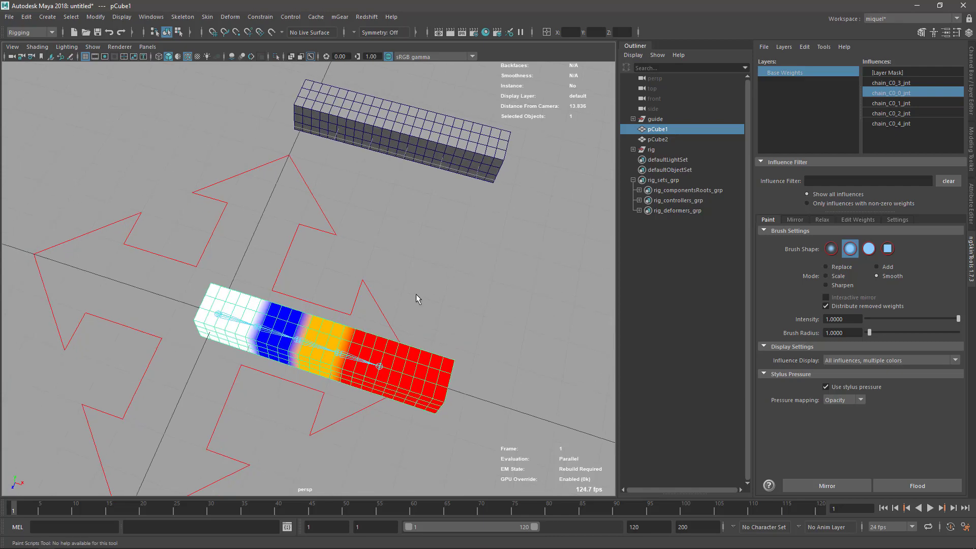
- Leave weight painting, reselect pCube1 and restart painting with the chain_C0_3_jnt influence
{"action": "key", "text": "q"}
{"action": "left_click", "coordinate": [386, 297]}
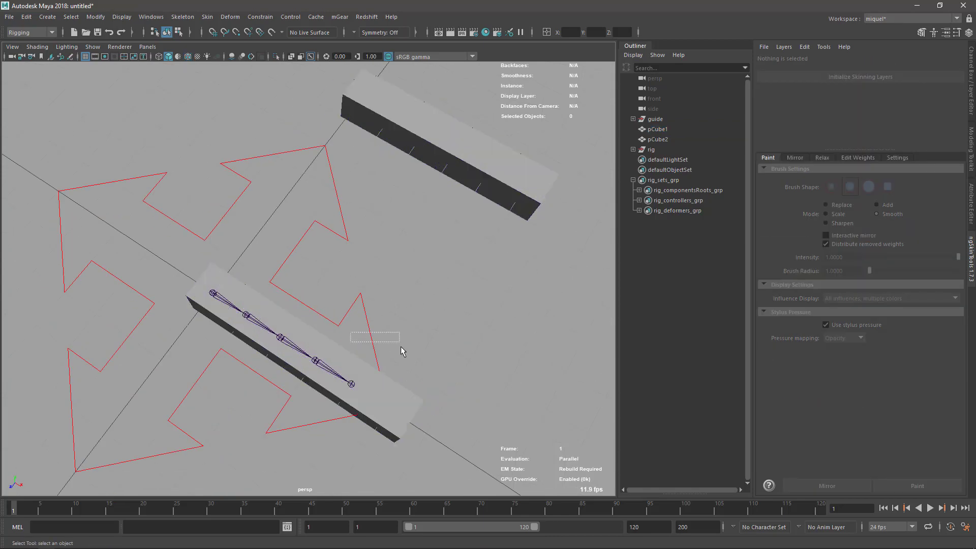
{"action": "left_click", "coordinate": [422, 341]}
{"action": "left_click_drag", "start_coordinate": [422, 340], "coordinate": [386, 305], "text": "alt"}
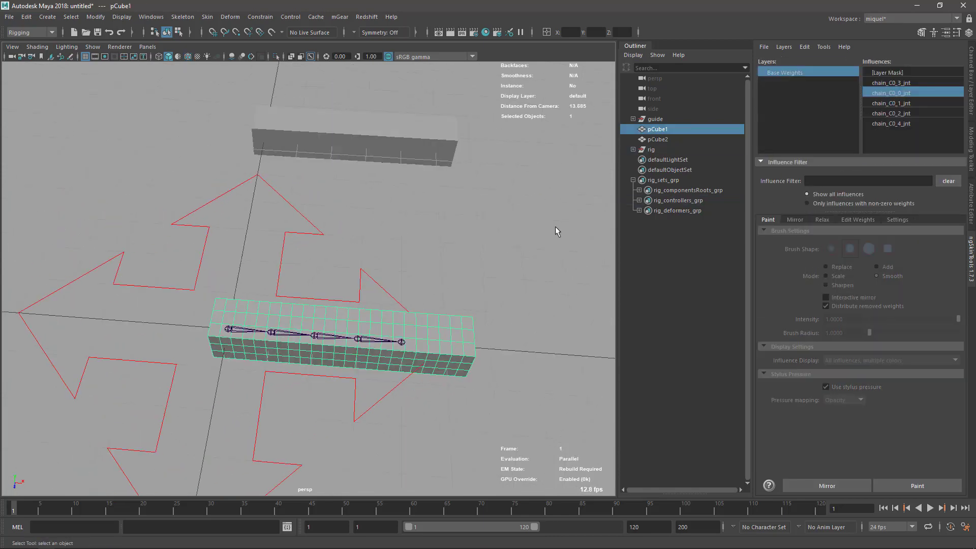
{"action": "left_click", "coordinate": [901, 84]}
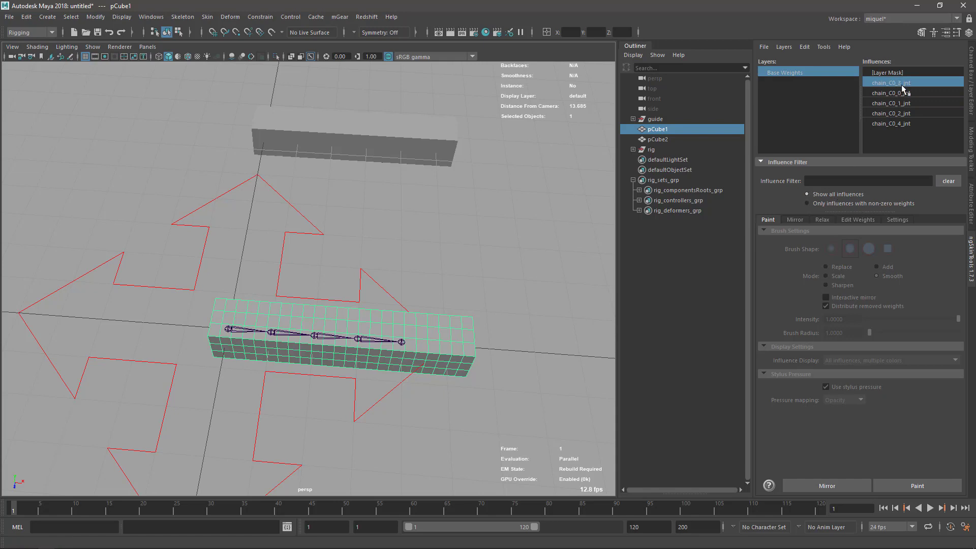
{"action": "left_click", "coordinate": [915, 485]}
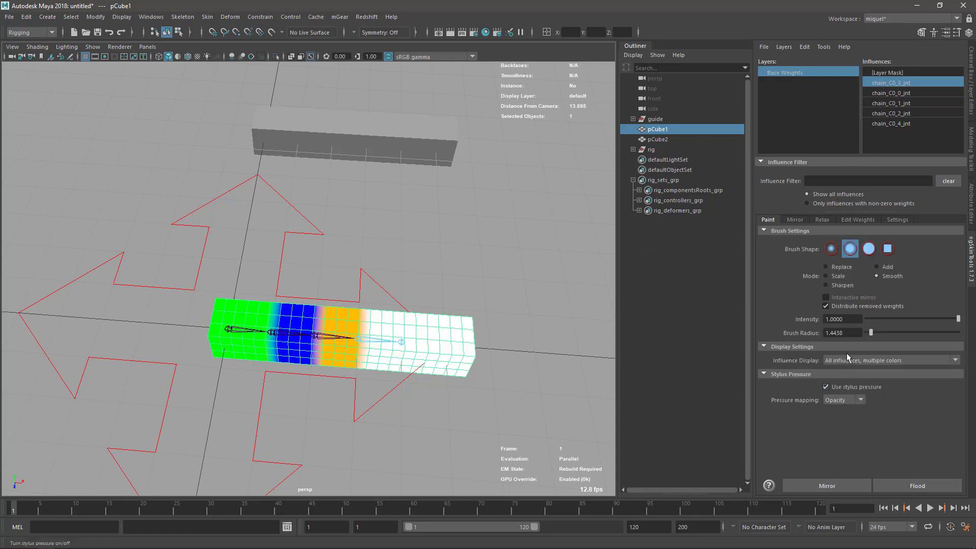
- Flood all of pCube1 with the chain_C0_0_jnt influence in Replace mode at intensity 1.0
{"action": "left_click", "coordinate": [907, 94]}
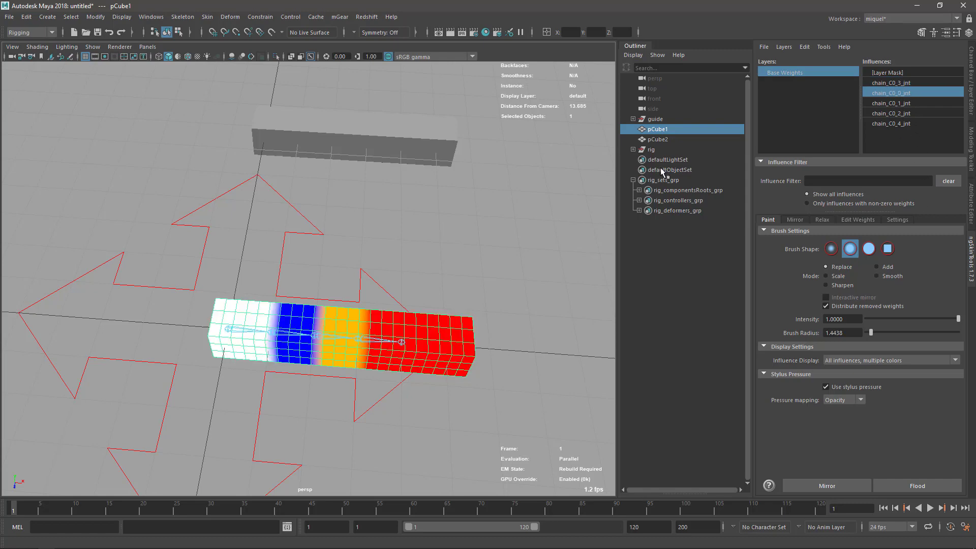
{"action": "scroll", "coordinate": [235, 352], "scroll_direction": "up", "scroll_amount": 4}
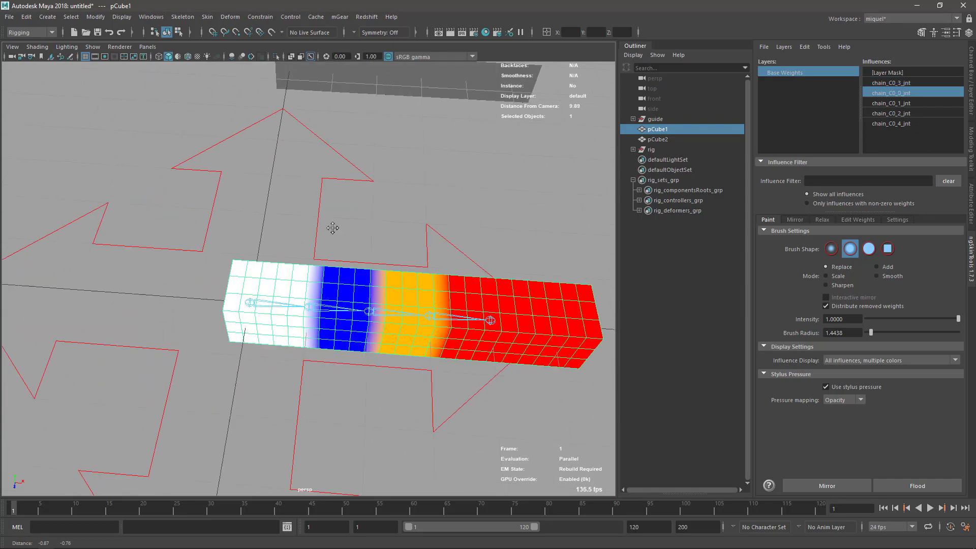
{"action": "left_click", "coordinate": [912, 486]}
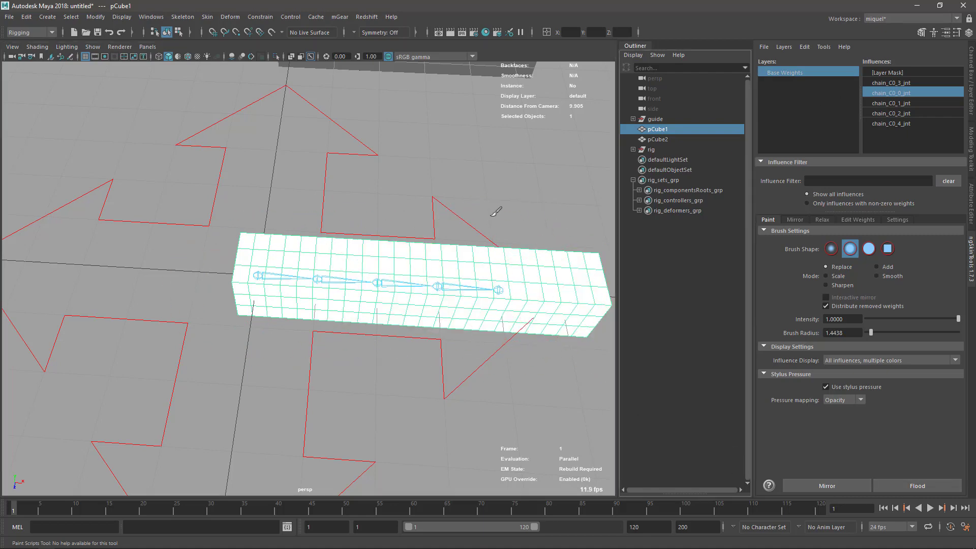
{"action": "key", "text": "f"}
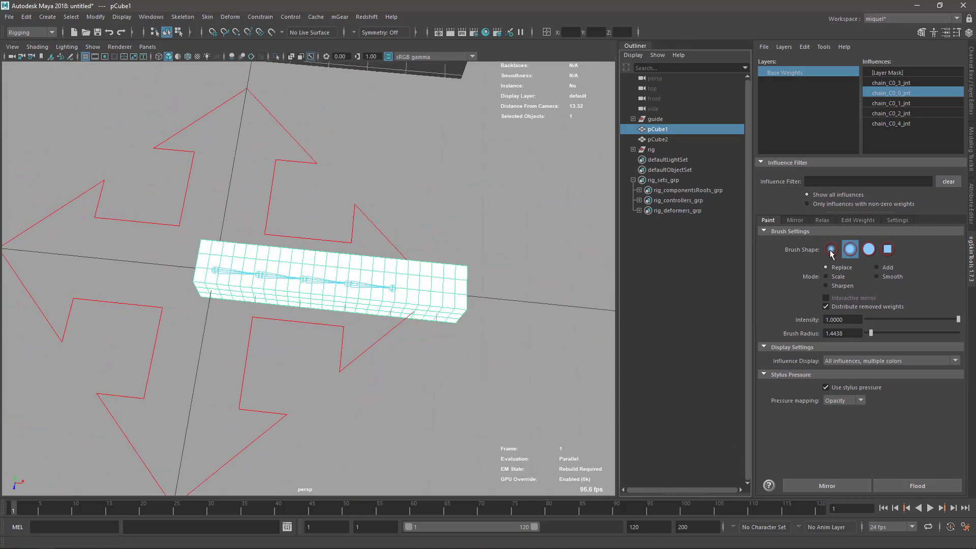
- Assign pCube1's weights from the closest joint, limited to the selected influences with all five chain joints selected
{"action": "left_click", "coordinate": [858, 220]}
{"action": "left_click_drag", "start_coordinate": [508, 285], "coordinate": [538, 310], "text": "alt"}
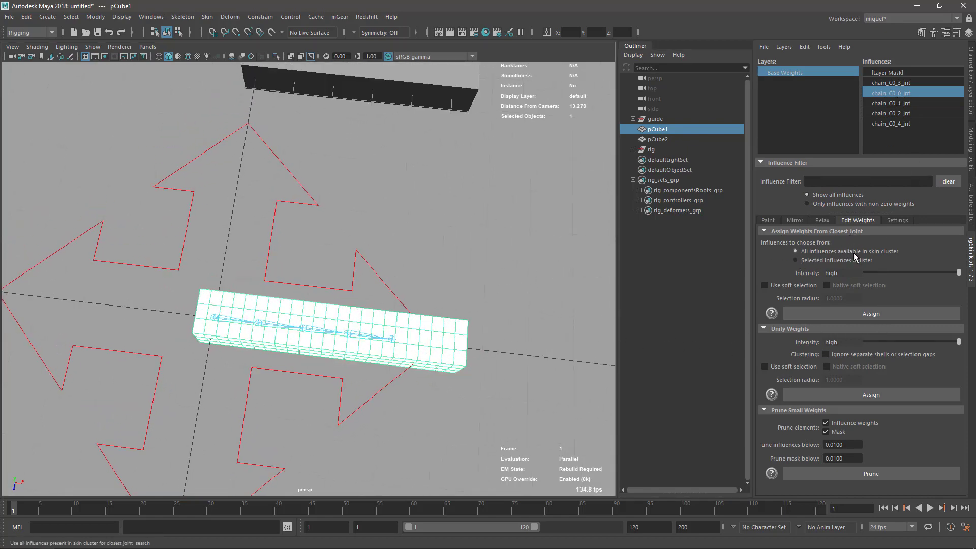
{"action": "left_click", "coordinate": [797, 261]}
{"action": "left_click", "coordinate": [900, 83]}
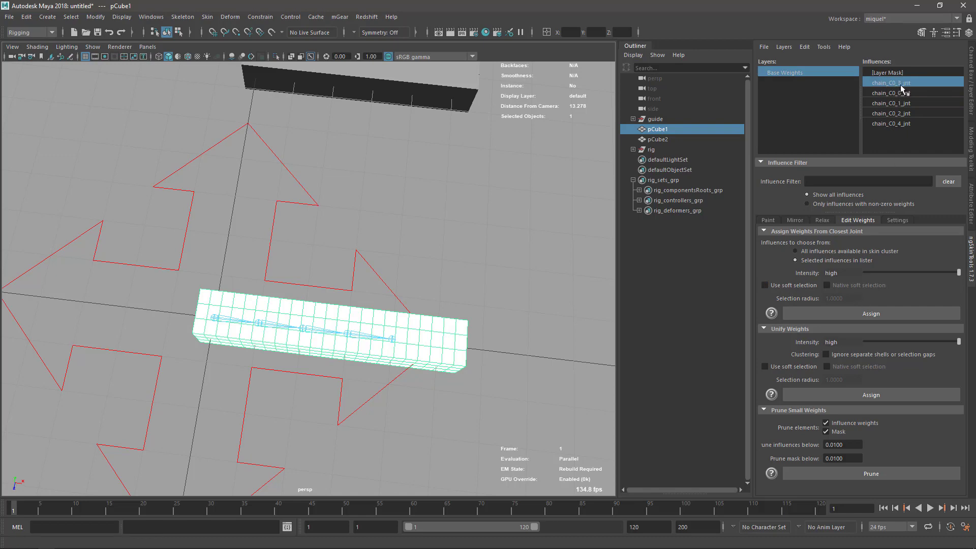
{"action": "left_click", "coordinate": [897, 123], "text": "shift"}
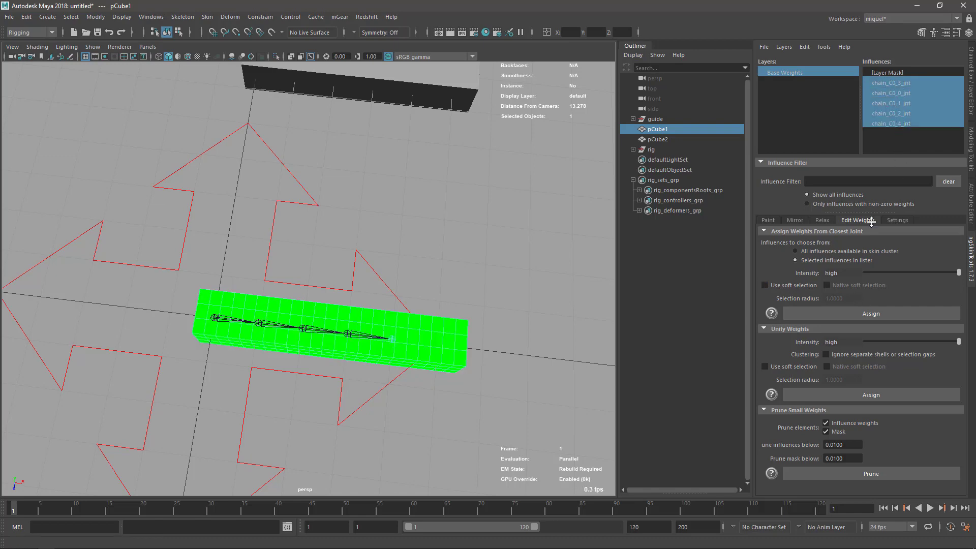
{"action": "left_click", "coordinate": [854, 314]}
{"action": "left_click_drag", "start_coordinate": [427, 260], "coordinate": [456, 268], "text": "alt"}
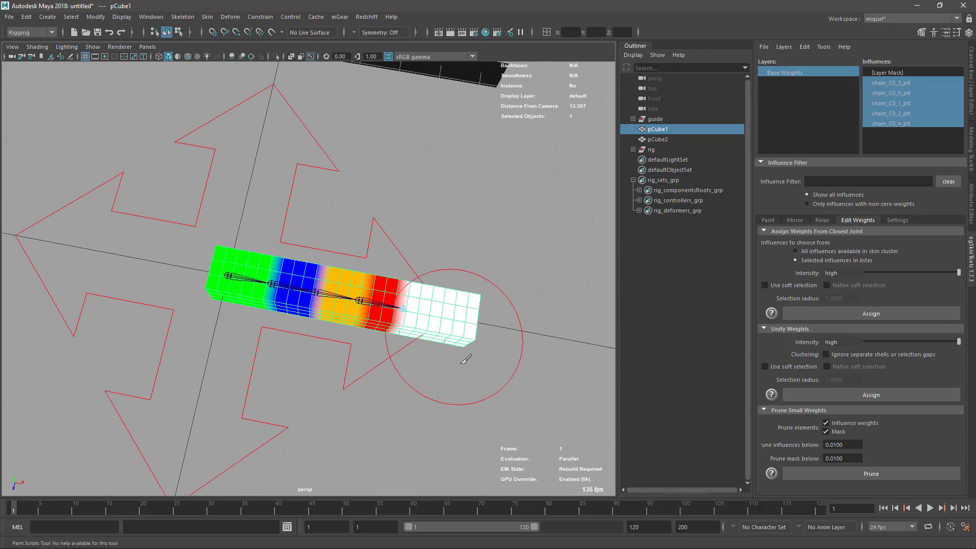
{"action": "left_click_drag", "start_coordinate": [425, 283], "coordinate": [401, 292], "text": "alt"}
{"action": "left_click_drag", "start_coordinate": [459, 358], "coordinate": [453, 349], "text": "alt"}
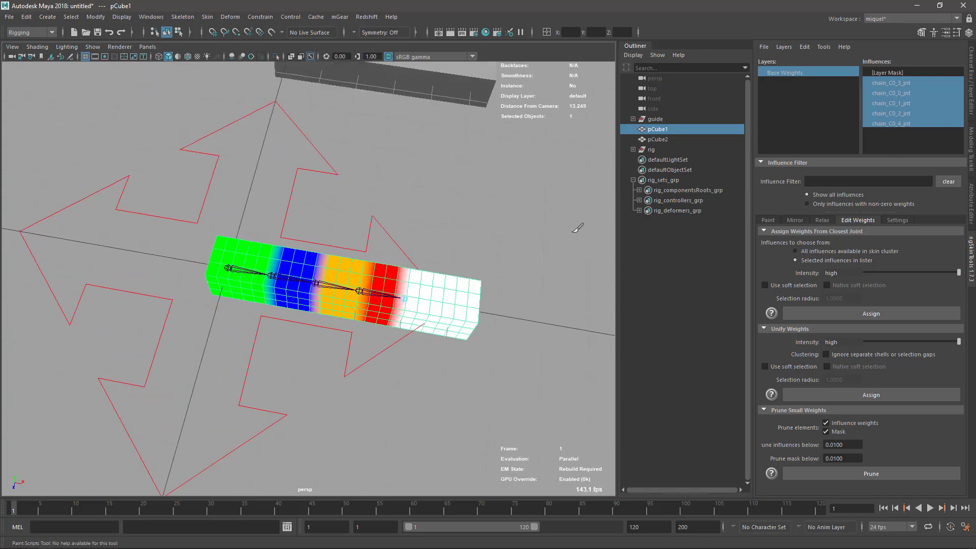
{"action": "left_click_drag", "start_coordinate": [436, 370], "coordinate": [353, 292], "text": "alt"}
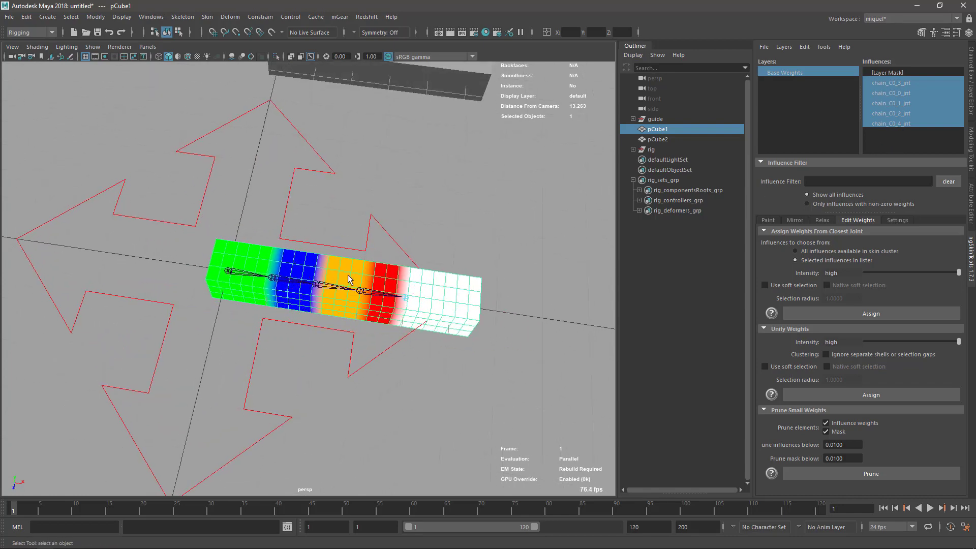
- Reselect pCube1, assign its closest-joint weights with only chain_C0_0_jnt selected, and turn on the weight painting display
{"action": "key", "text": "q"}
{"action": "left_click", "coordinate": [337, 257]}
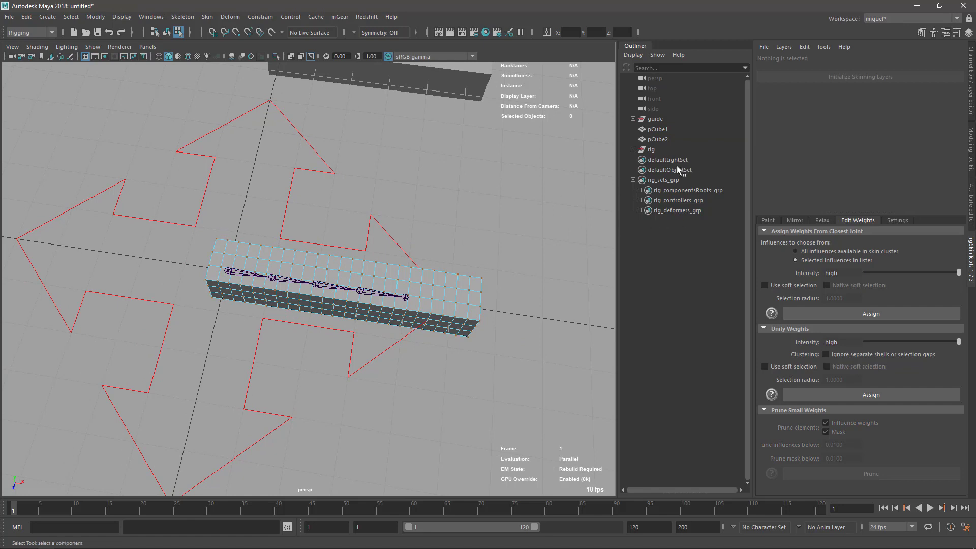
{"action": "left_click", "coordinate": [438, 326]}
{"action": "left_click", "coordinate": [901, 96]}
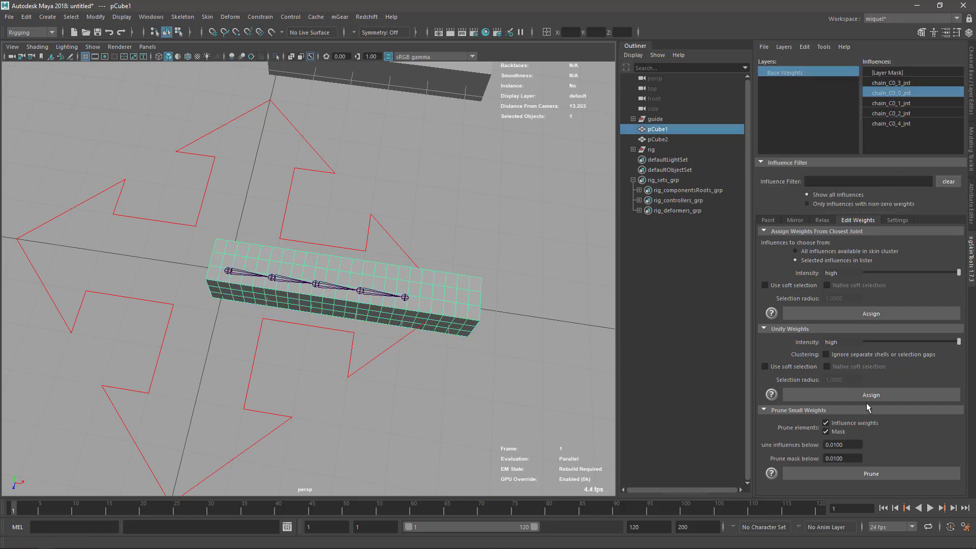
{"action": "left_click", "coordinate": [840, 314]}
{"action": "left_click", "coordinate": [768, 220]}
{"action": "left_click", "coordinate": [900, 486]}
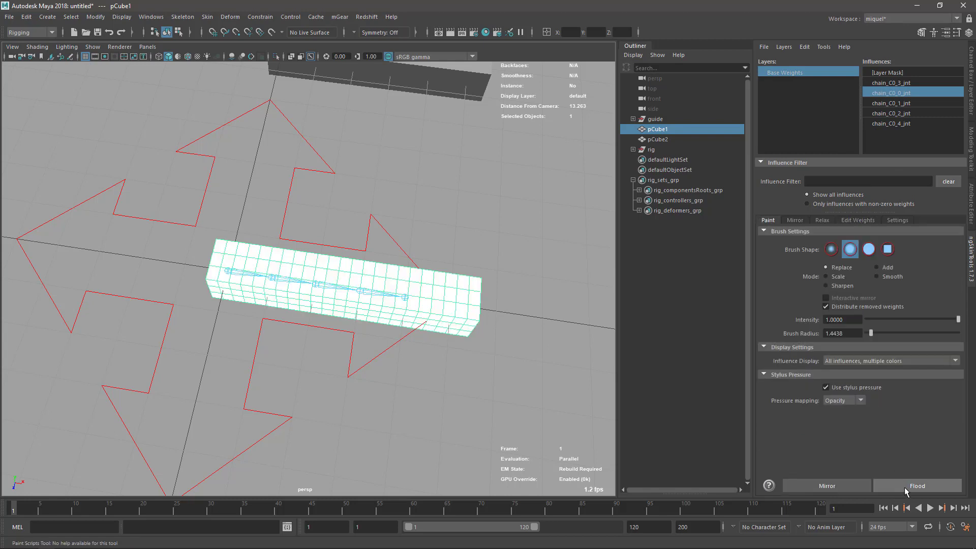
- Select the vertices around the middle of pCube1 and assign only their weights from the closest of all five chain joints
{"action": "left_click", "coordinate": [852, 221]}
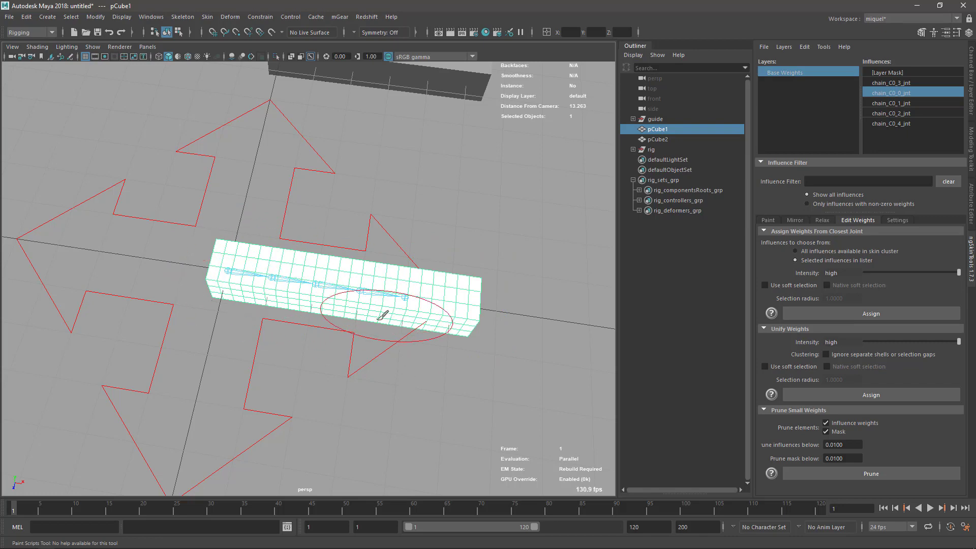
{"action": "scroll", "coordinate": [341, 347], "scroll_direction": "up", "scroll_amount": 2}
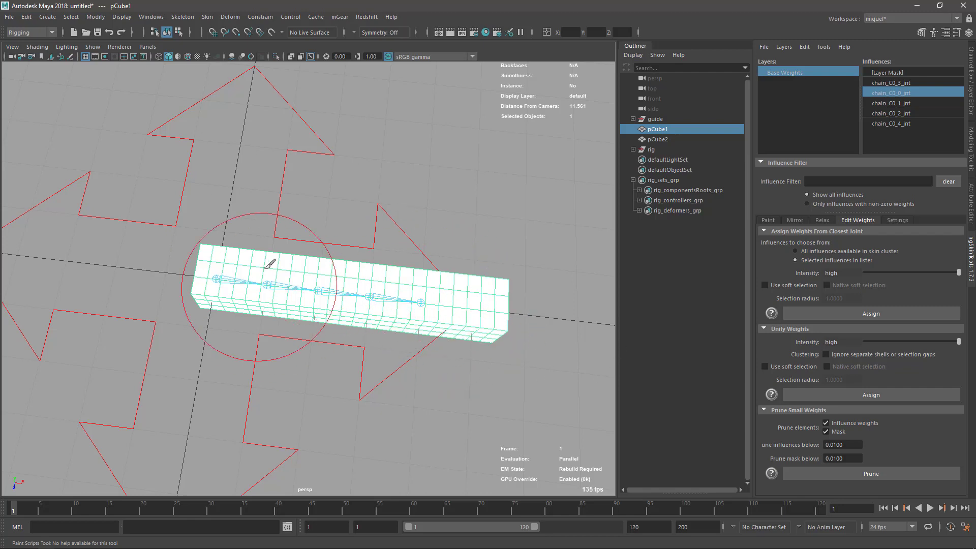
{"action": "left_click_drag", "start_coordinate": [454, 371], "coordinate": [438, 330], "text": "alt"}
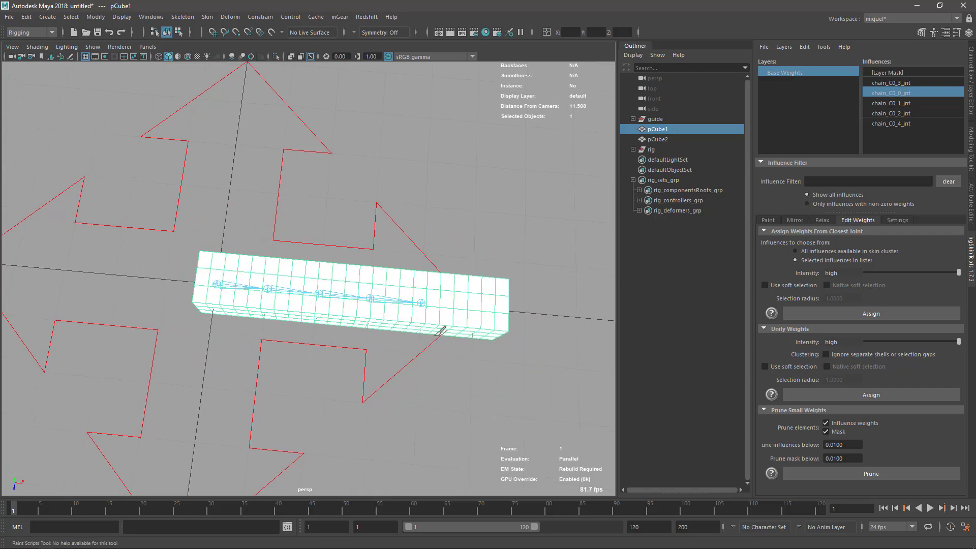
{"action": "key", "text": "q"}
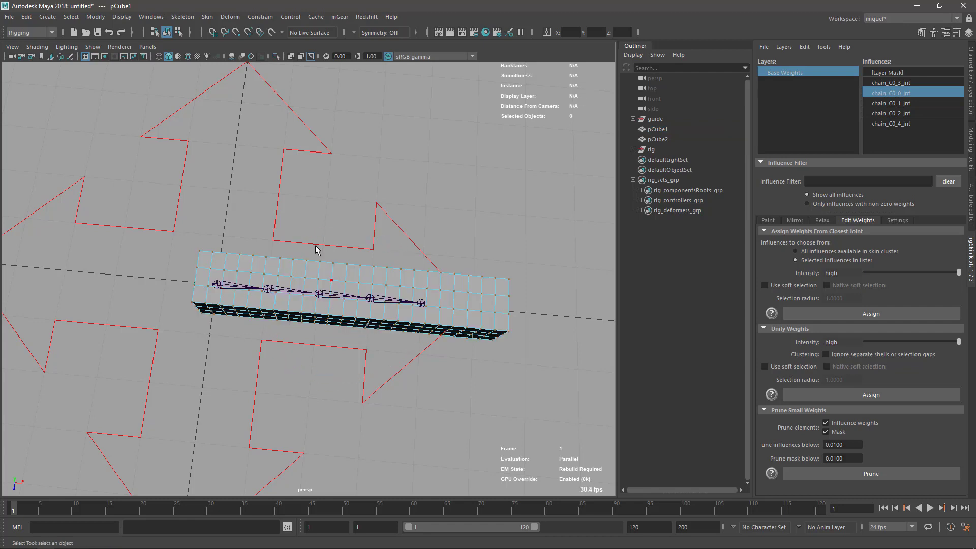
{"action": "mouse_move", "coordinate": [300, 243]}
{"action": "left_mouse_down"}
{"action": "mouse_move", "coordinate": [407, 347]}
{"action": "mouse_move", "coordinate": [374, 331]}
{"action": "left_mouse_up"}
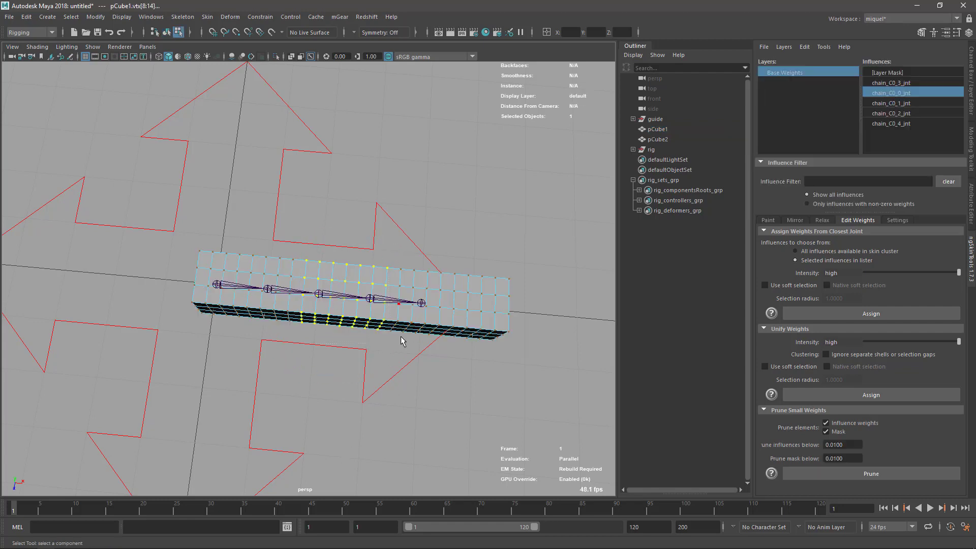
{"action": "left_click", "coordinate": [768, 220]}
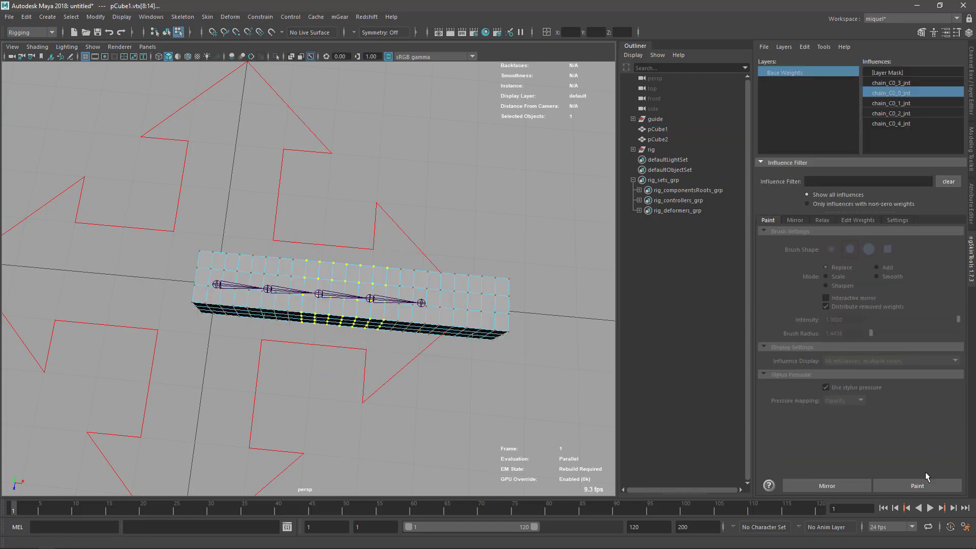
{"action": "left_click", "coordinate": [896, 83]}
{"action": "left_click", "coordinate": [898, 125], "text": "shift"}
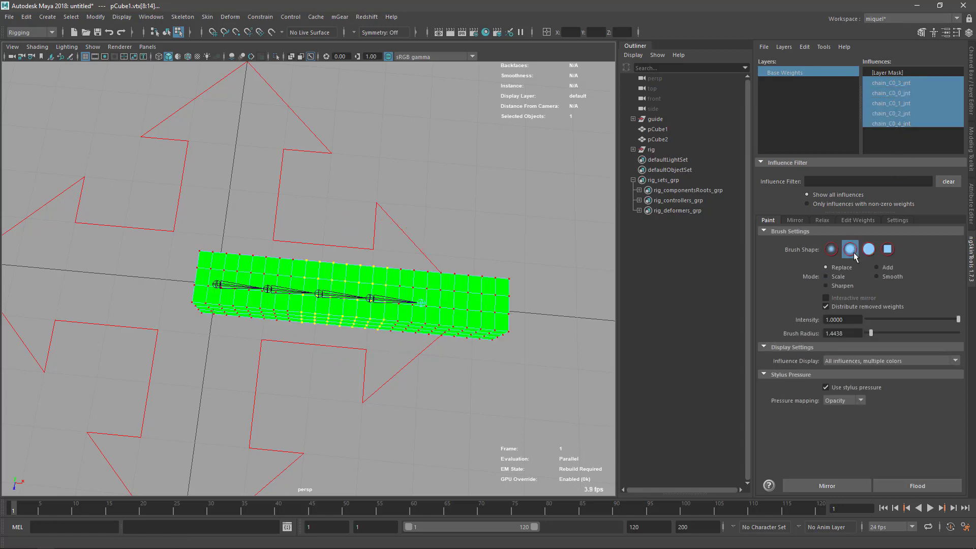
{"action": "left_click", "coordinate": [856, 220]}
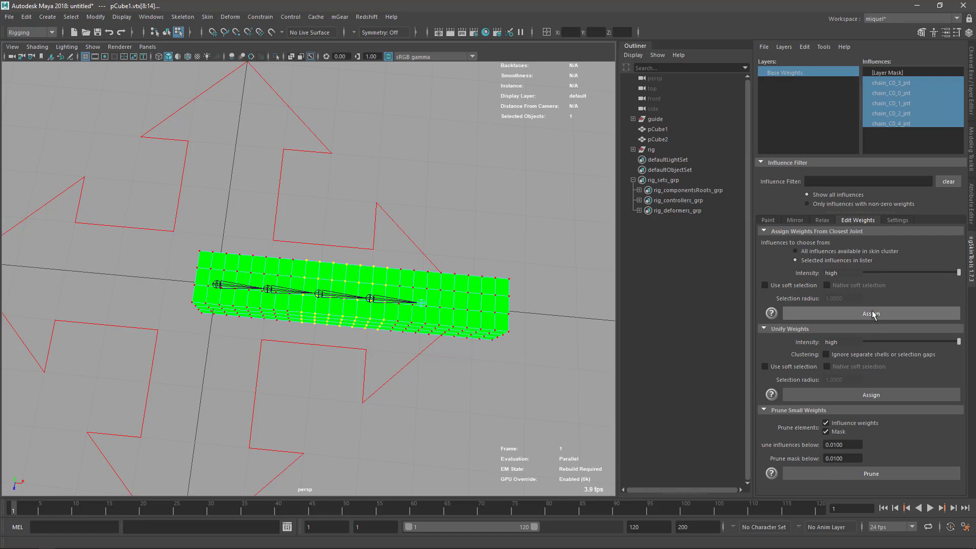
{"action": "left_click", "coordinate": [871, 314]}
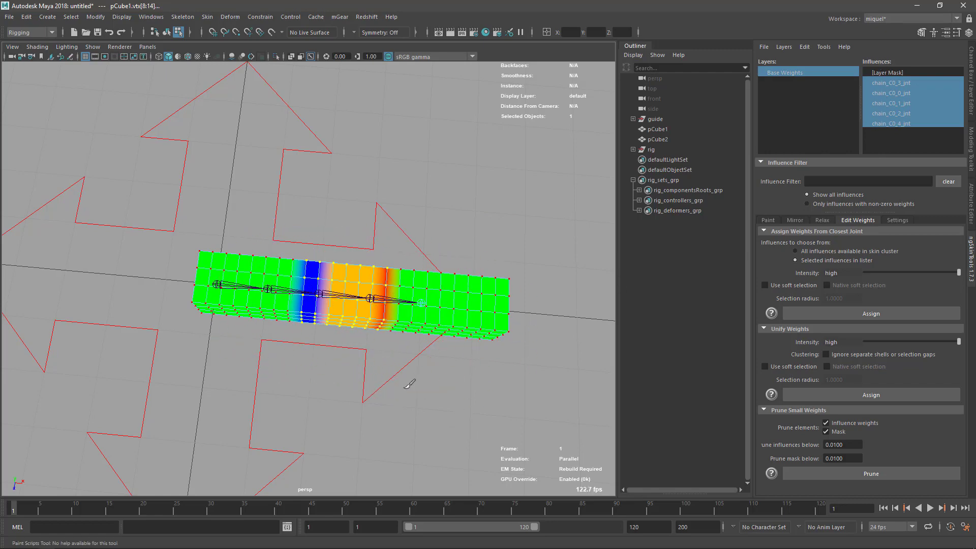
{"action": "scroll", "coordinate": [405, 323], "scroll_direction": "up", "scroll_amount": 4}
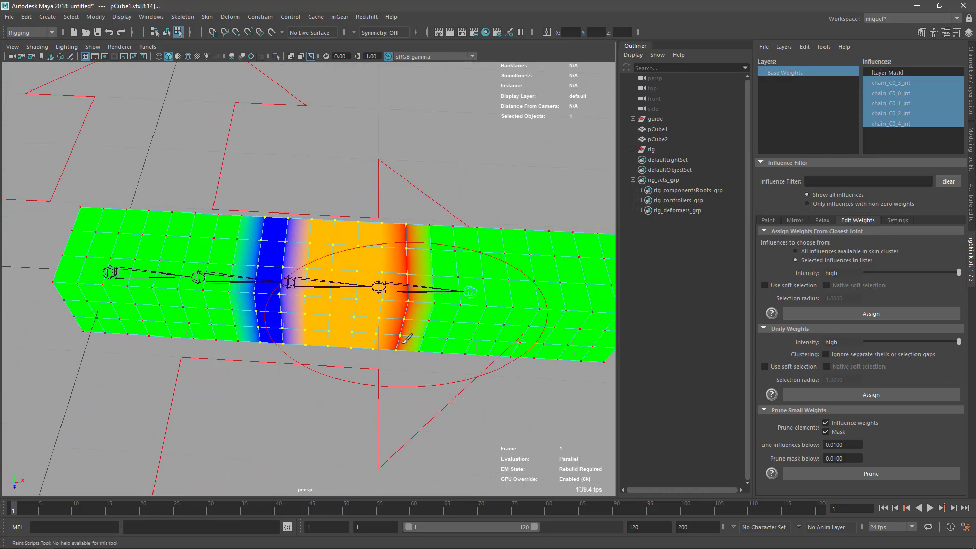
{"action": "left_click_drag", "start_coordinate": [405, 338], "coordinate": [307, 283], "text": "alt"}
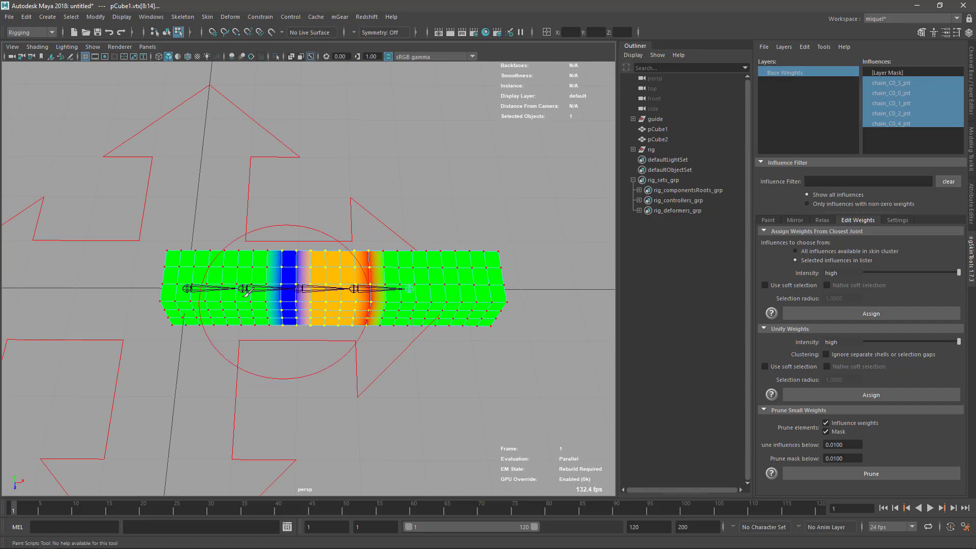
- Return to the whole pCube1, assign closest-joint weights using all five chain joints, and turn on the weight painting display
{"action": "key", "text": "q"}
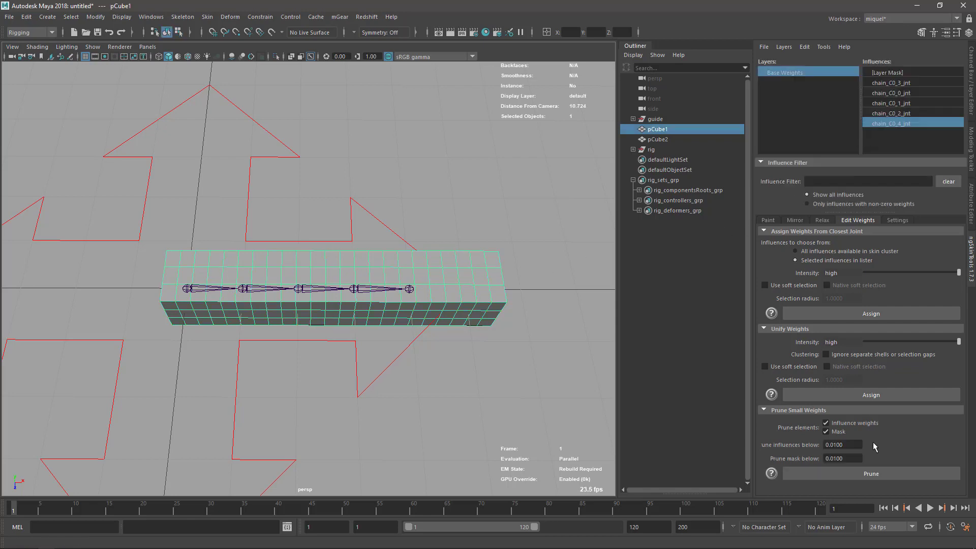
{"action": "left_click", "coordinate": [891, 83]}
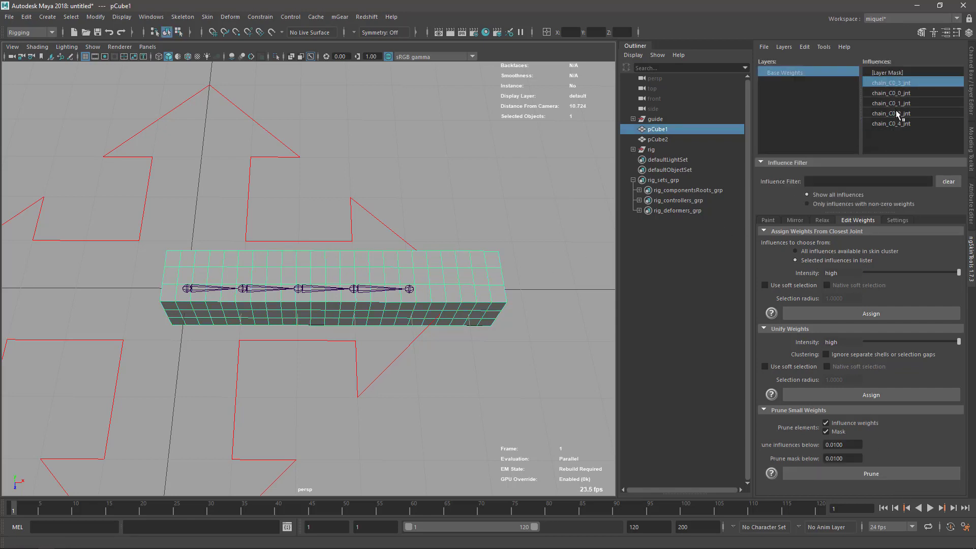
{"action": "left_click", "coordinate": [890, 124], "text": "shift"}
{"action": "left_click", "coordinate": [889, 311]}
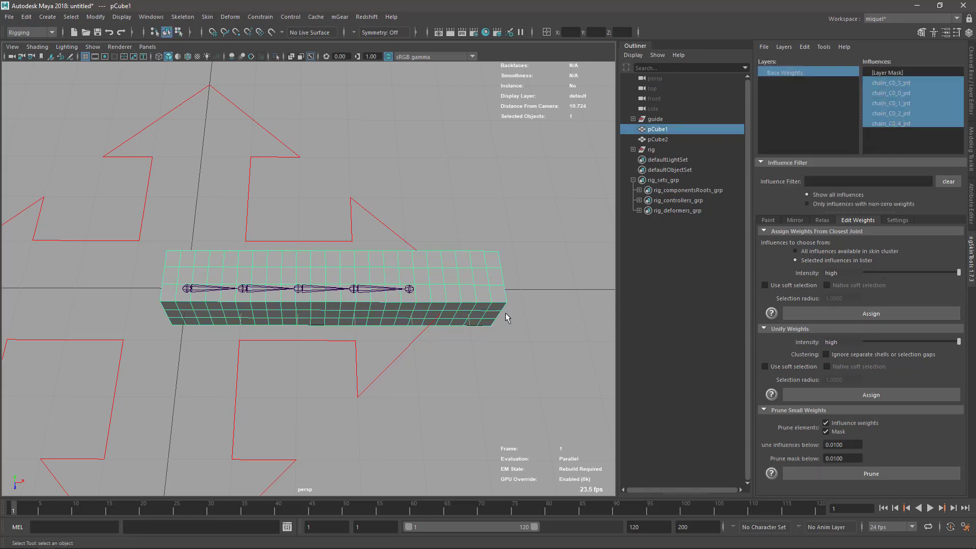
{"action": "left_click", "coordinate": [768, 220]}
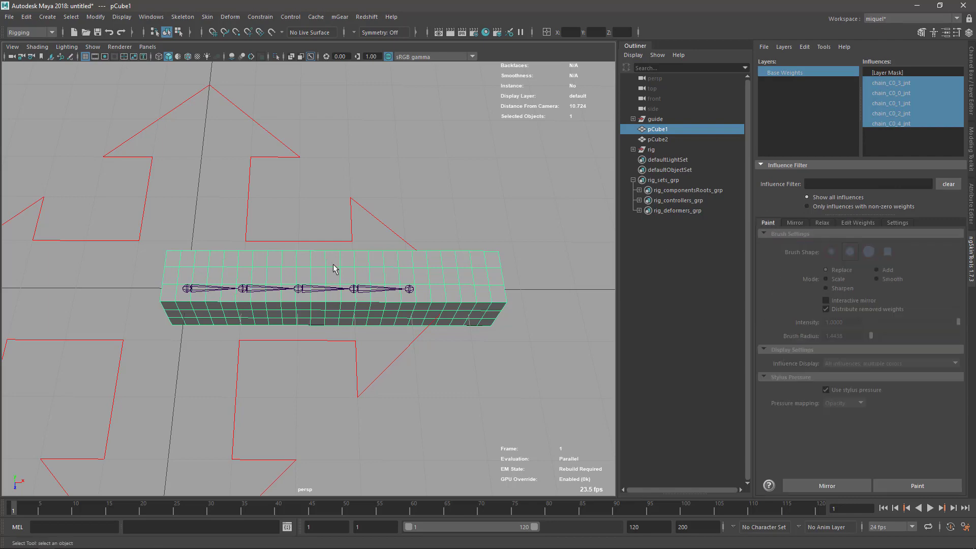
{"action": "left_click", "coordinate": [901, 484]}
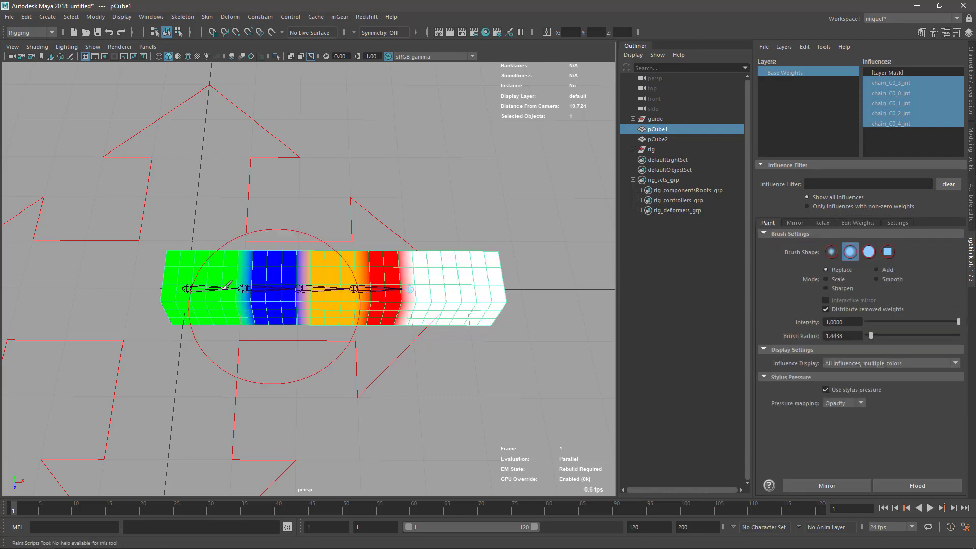
{"action": "mouse_move", "coordinate": [544, 293]}
{"action": "left_mouse_down", "text": "alt"}
{"action": "mouse_move", "coordinate": [507, 309]}
{"action": "mouse_move", "coordinate": [492, 192]}
{"action": "mouse_move", "coordinate": [486, 308]}
{"action": "mouse_move", "coordinate": [264, 270]}
{"action": "left_mouse_up", "text": "alt"}
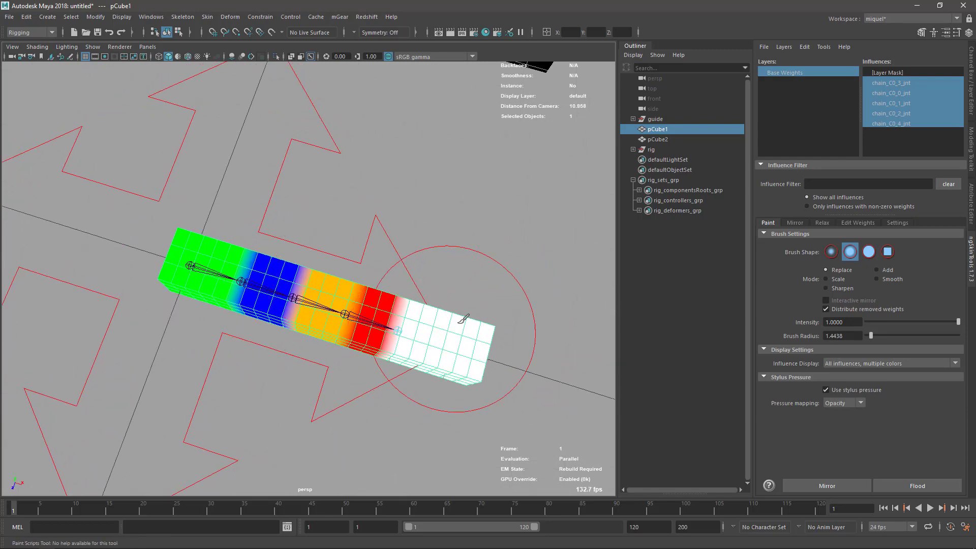
- Leave the weight painting display of pCube1 and return to the selection tool
{"action": "left_click_drag", "start_coordinate": [427, 283], "coordinate": [305, 413], "text": "alt"}
{"action": "left_click_drag", "start_coordinate": [282, 270], "coordinate": [402, 210], "text": "alt"}
{"action": "key", "text": "q"}
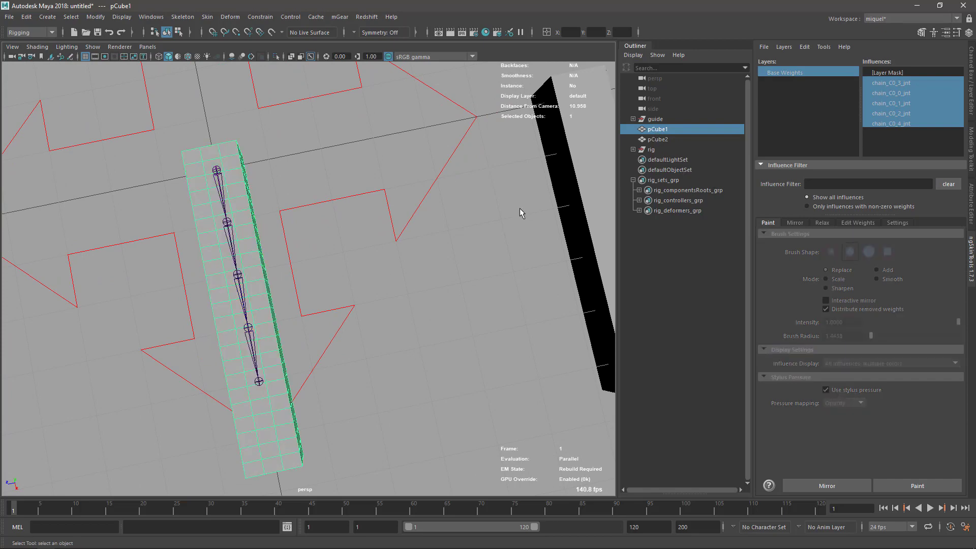
{"action": "left_click", "coordinate": [519, 212]}
{"action": "left_click_drag", "start_coordinate": [519, 212], "coordinate": [468, 305], "text": "alt"}
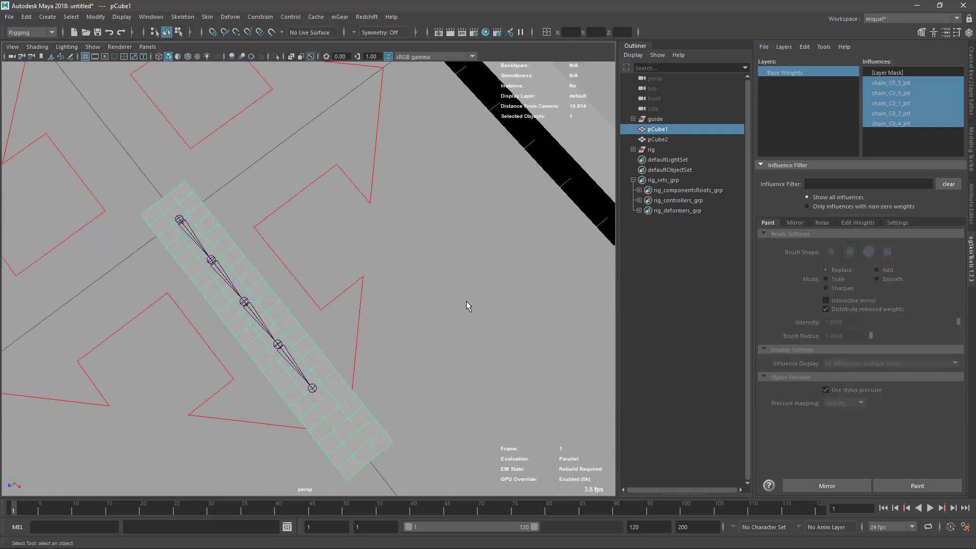
- Select the guide root and open its mGear guide settings
{"action": "left_click", "coordinate": [651, 151]}
{"action": "left_click", "coordinate": [655, 120]}
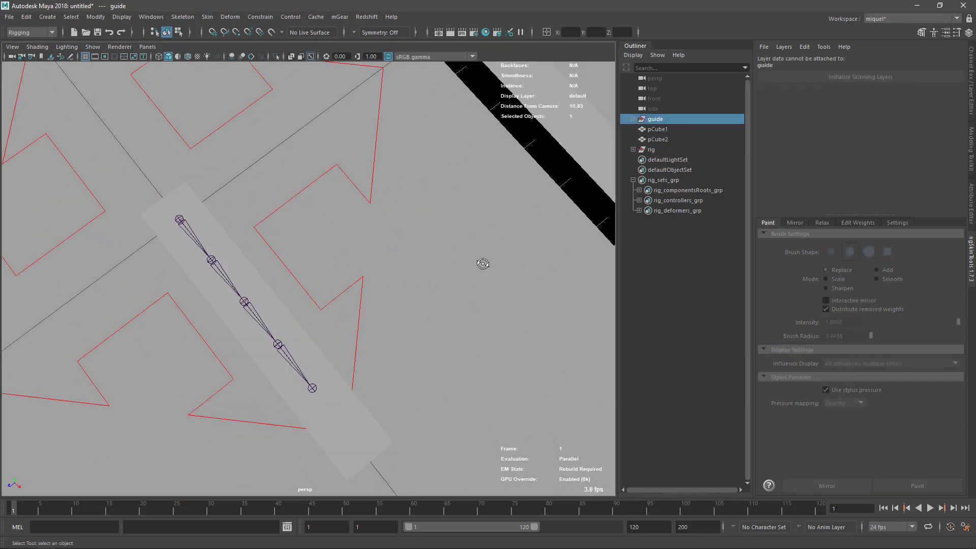
{"action": "left_click_drag", "start_coordinate": [483, 263], "coordinate": [434, 250], "text": "alt"}
{"action": "key", "text": "ctrl+alt+s"}
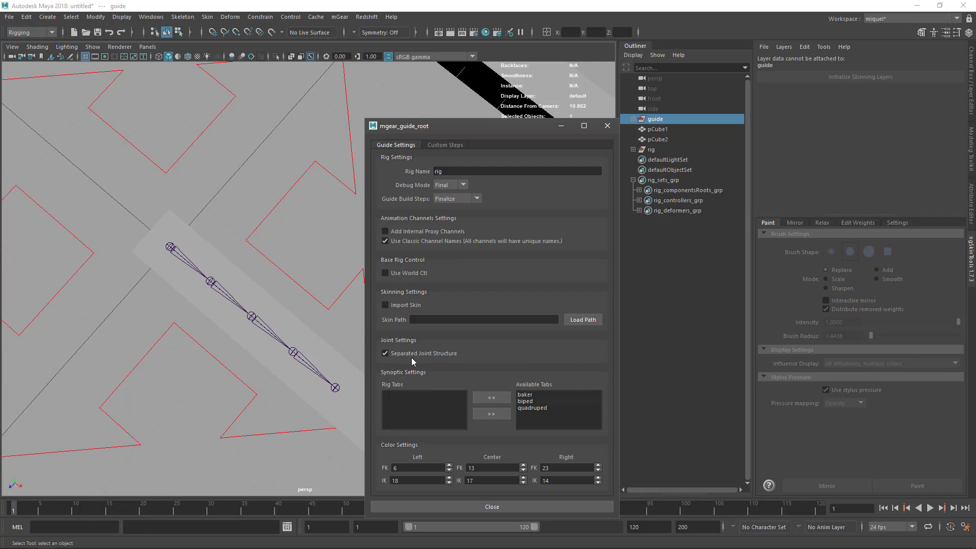
{"action": "key", "text": "alt+Tab"}
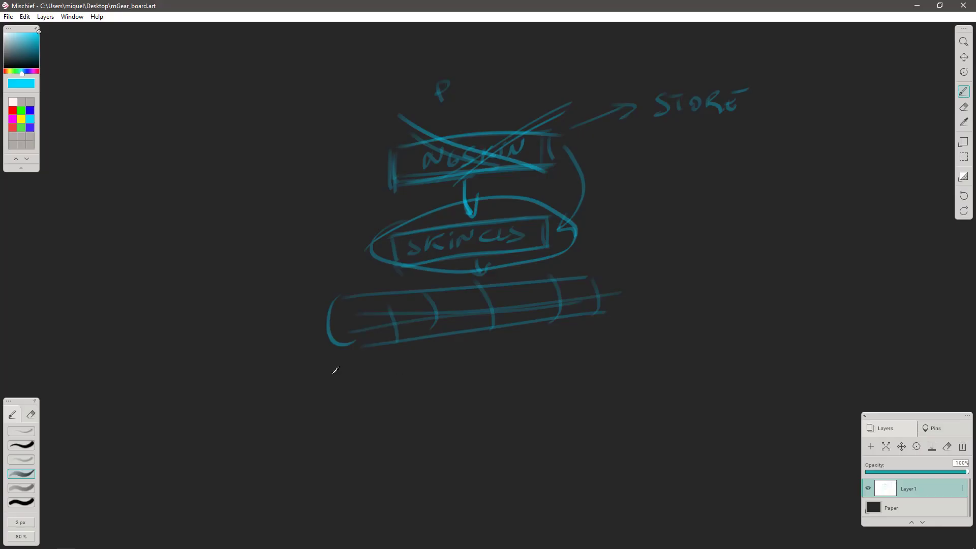
{"action": "key", "text": "alt+Tab"}
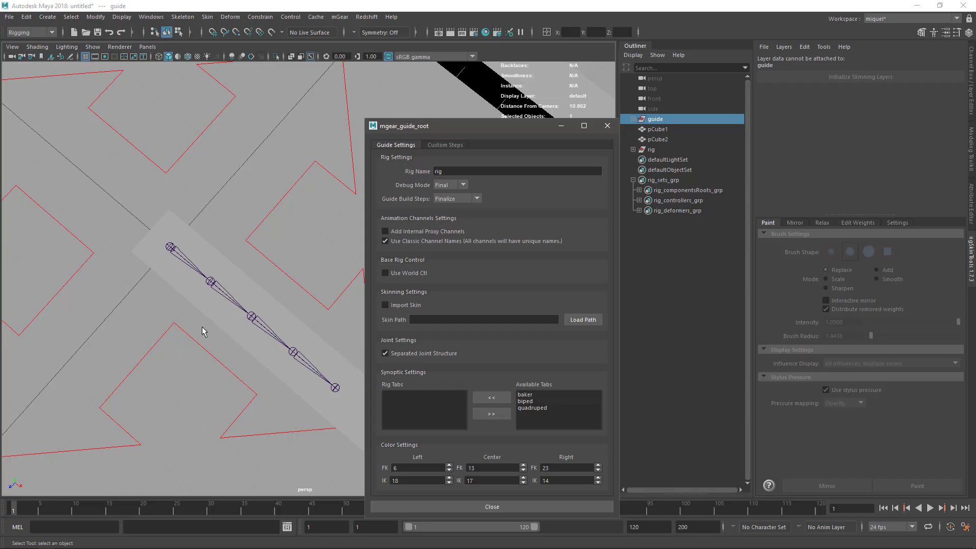
- Expand the rig's jnt_org group and step through its joint hierarchy from chain_C0_jnt_org down to chain_C0_4_jnt
{"action": "left_click", "coordinate": [634, 149]}
{"action": "left_click", "coordinate": [640, 180]}
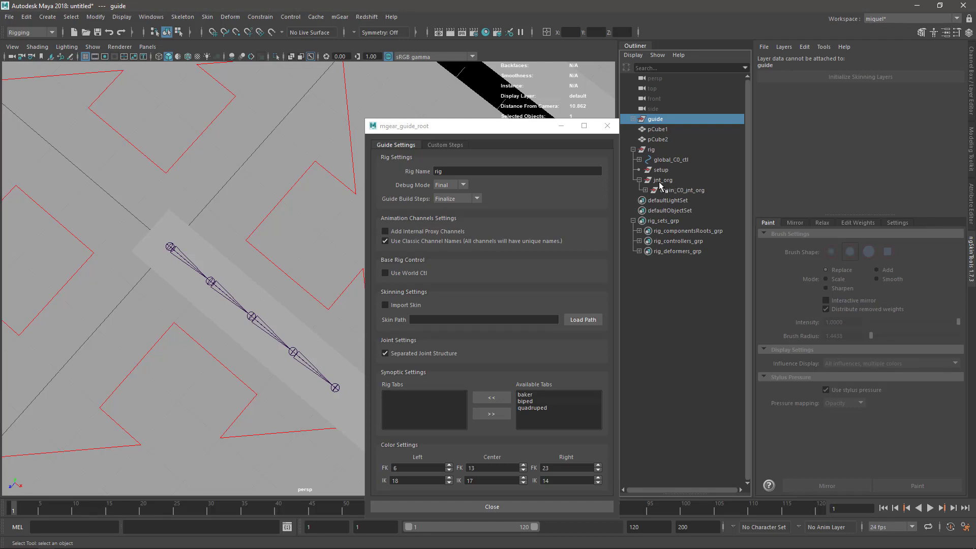
{"action": "left_click", "coordinate": [660, 181]}
{"action": "left_click", "coordinate": [644, 190]}
{"action": "left_click", "coordinate": [651, 200], "text": "shift"}
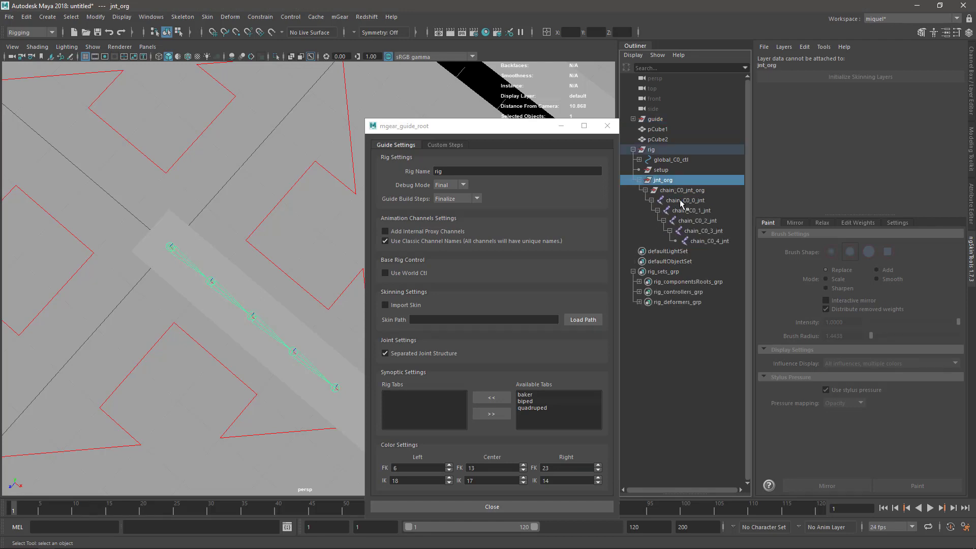
{"action": "key", "text": "Down"}
{"action": "key", "text": "Down"}
{"action": "key", "text": "Down"}
{"action": "key", "text": "Down"}
{"action": "key", "text": "Down"}
{"action": "key", "text": "Down"}
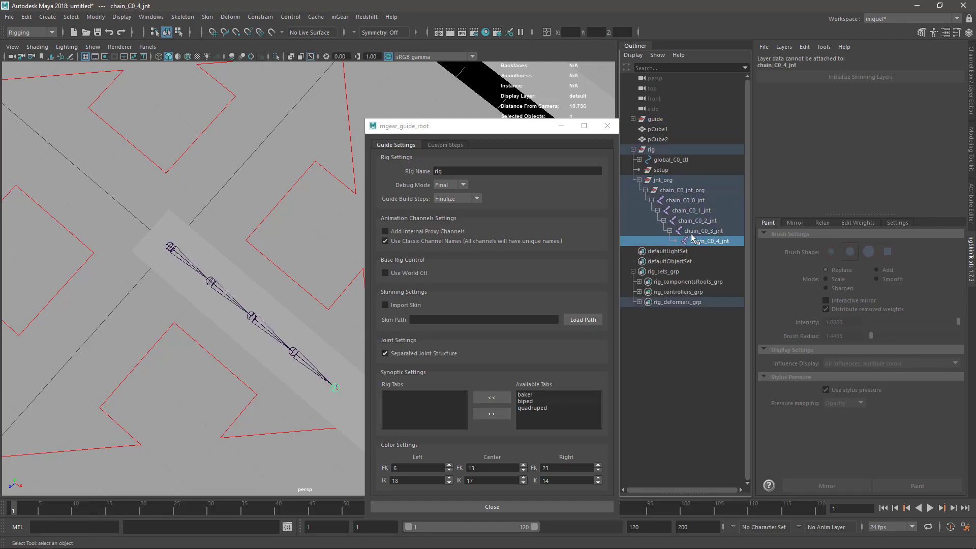
{"action": "key", "text": "Up"}
{"action": "key", "text": "Up"}
{"action": "key", "text": "Up"}
{"action": "key", "text": "Up"}
{"action": "key", "text": "Up"}
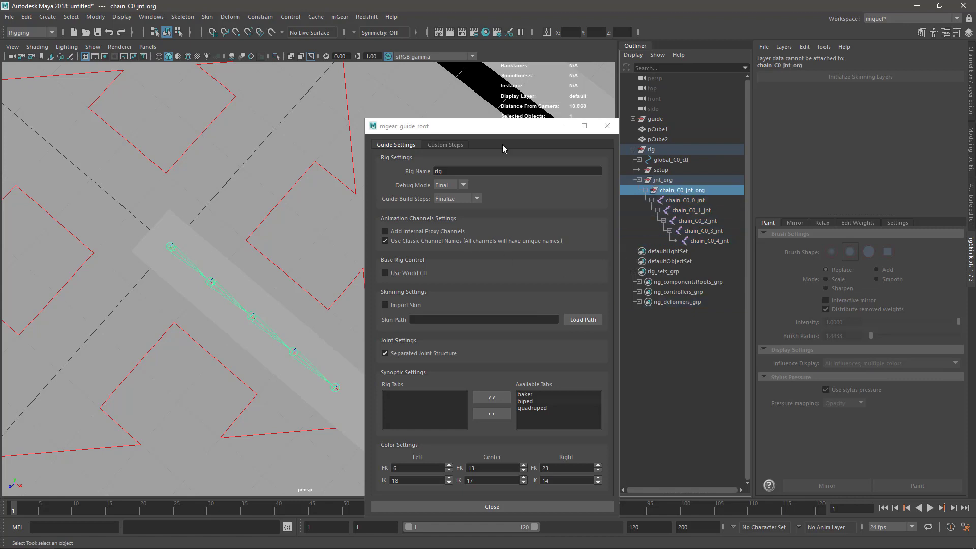
- Turn off Separated Joint Structure in the guide settings and expand the full control hierarchy beneath the rig's global_C0_ctl
{"action": "left_click_drag", "start_coordinate": [498, 130], "coordinate": [462, 119]}
{"action": "left_click", "coordinate": [356, 342]}
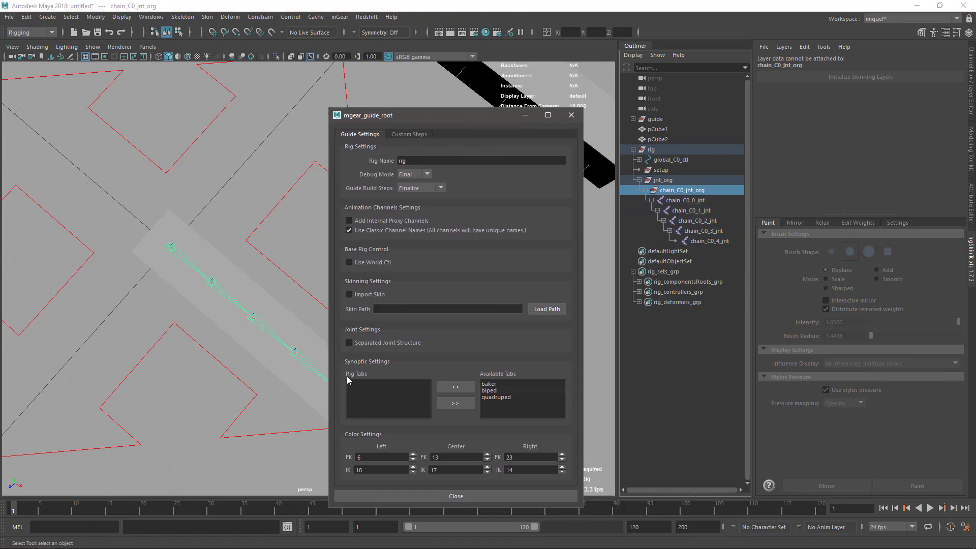
{"action": "left_click", "coordinate": [677, 200]}
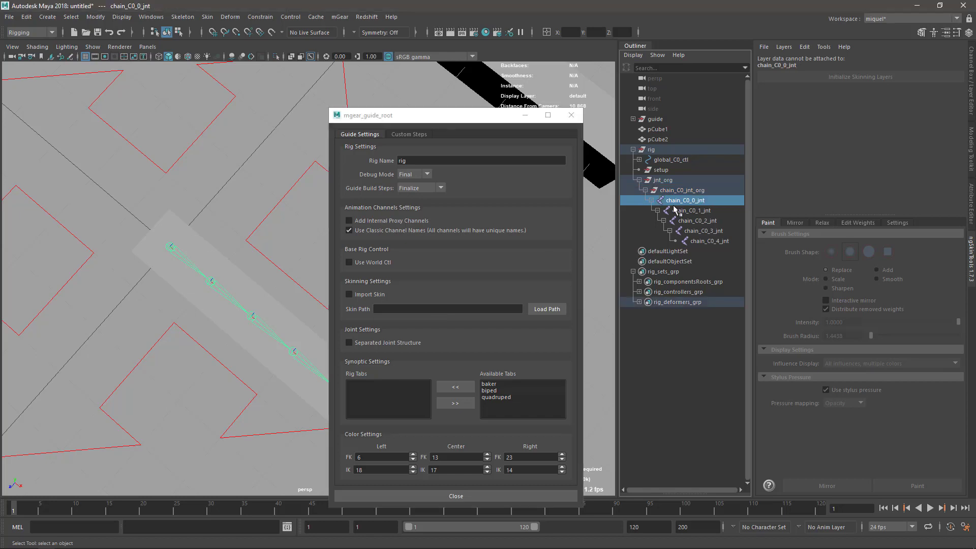
{"action": "left_click", "coordinate": [639, 160], "text": "shift"}
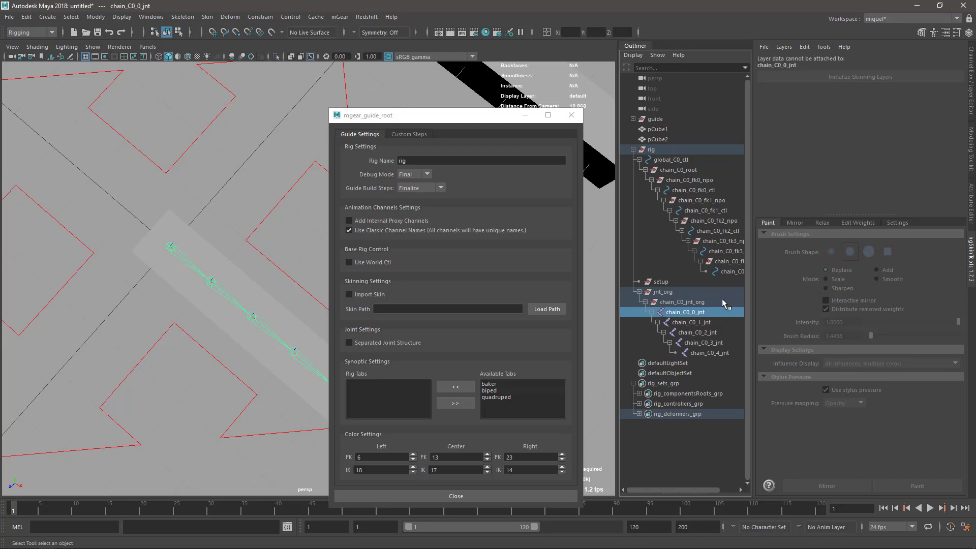
{"action": "left_click_drag", "start_coordinate": [618, 188], "coordinate": [609, 188]}
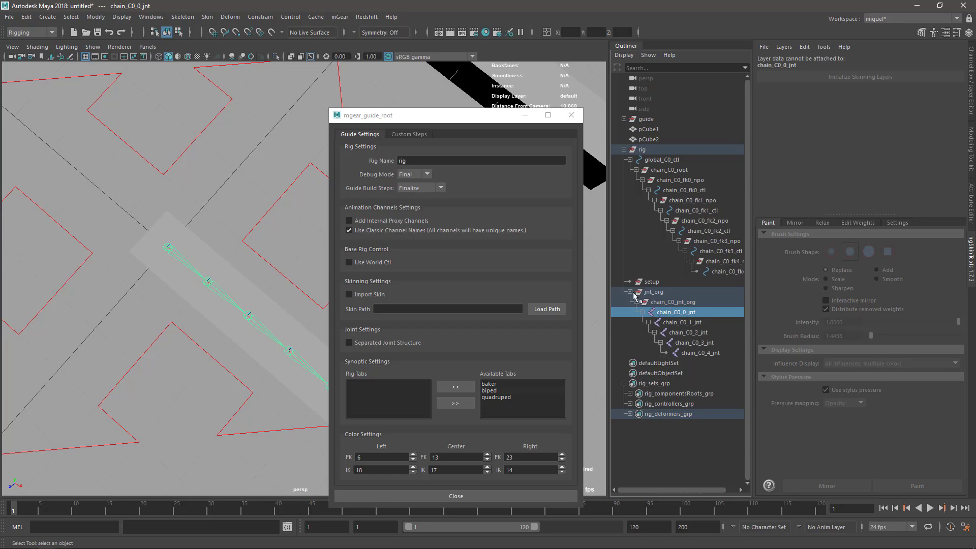
- Examine the existing joint chain in pCube1 and its place in the rig hierarchy, and close the guide settings
{"action": "left_click_drag", "start_coordinate": [471, 122], "coordinate": [431, 142]}
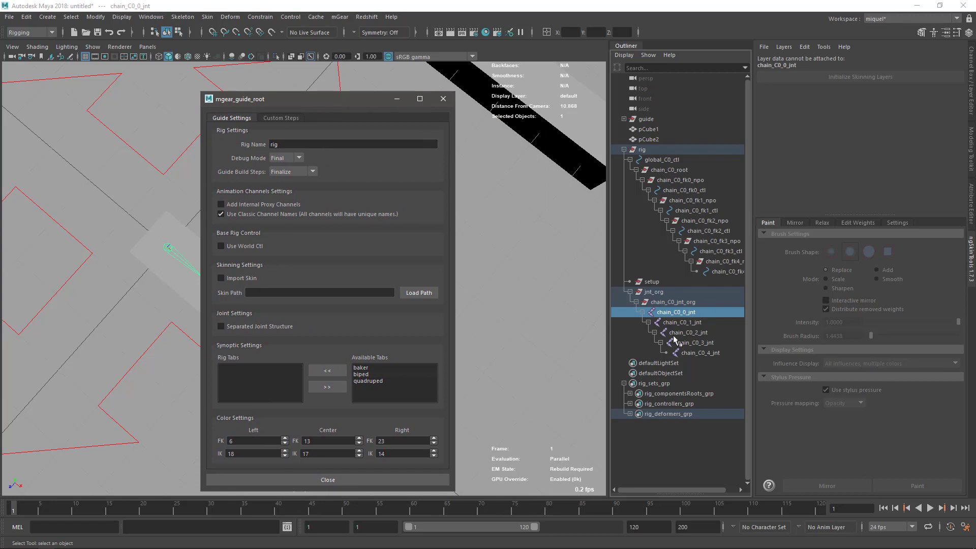
{"action": "left_click_drag", "start_coordinate": [312, 104], "coordinate": [572, 95]}
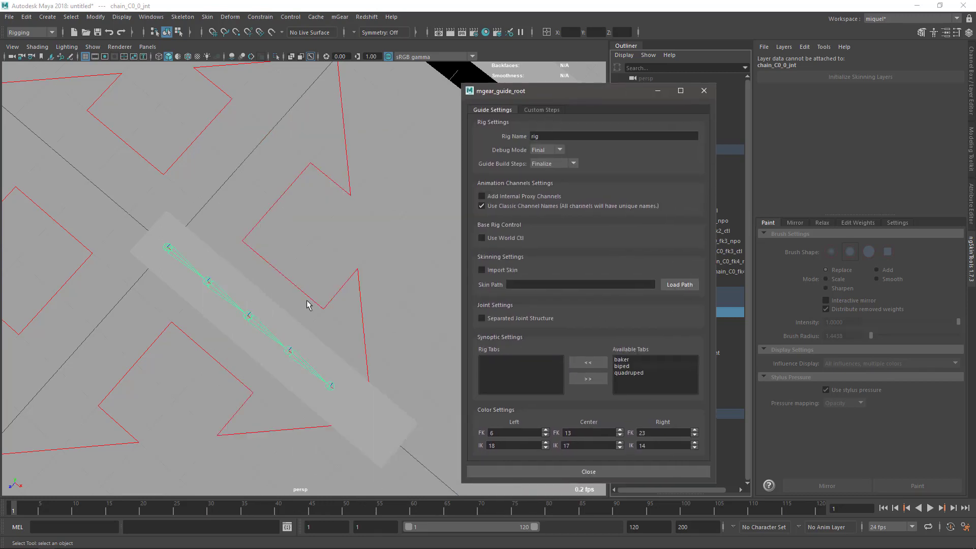
{"action": "left_click_drag", "start_coordinate": [365, 362], "coordinate": [198, 274], "text": "alt"}
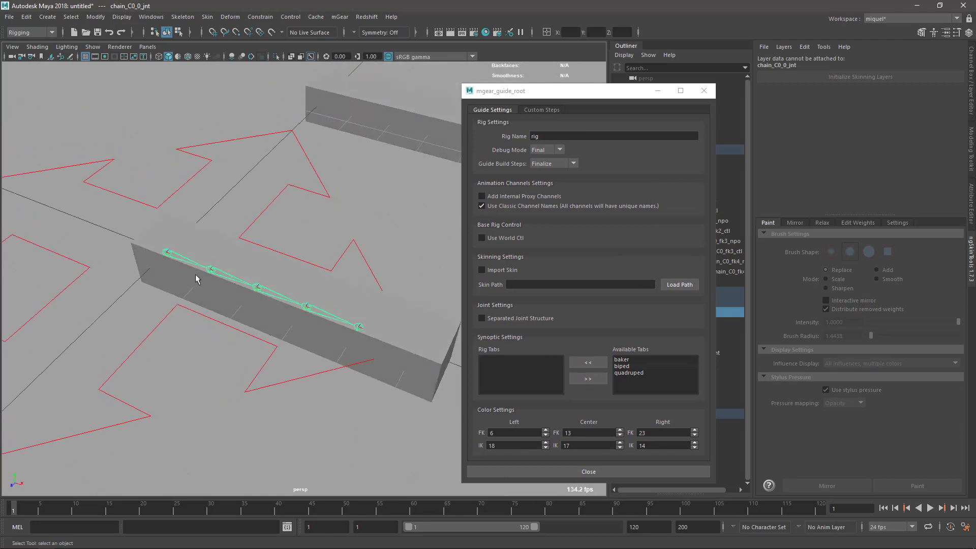
{"action": "left_click_drag", "start_coordinate": [352, 347], "coordinate": [356, 325], "text": "alt"}
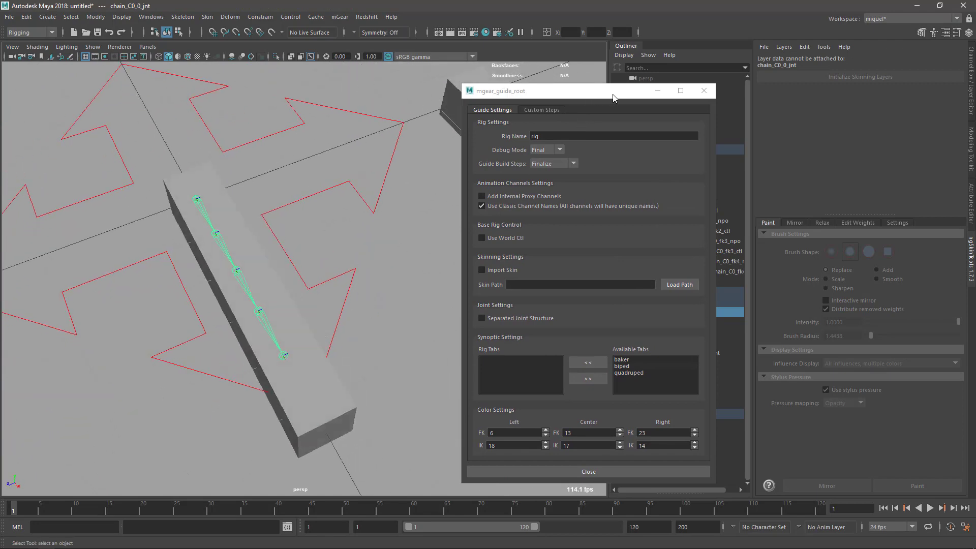
{"action": "left_click_drag", "start_coordinate": [613, 97], "coordinate": [432, 102]}
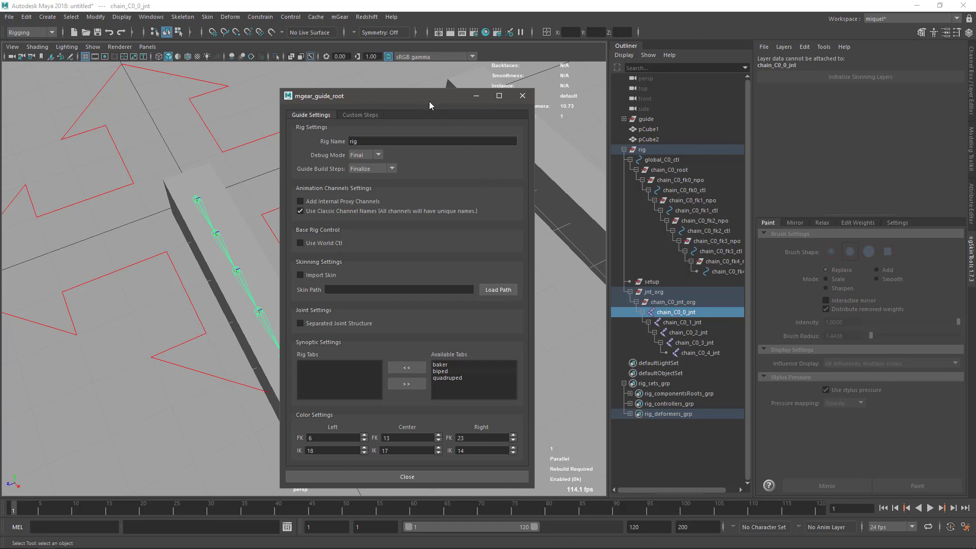
{"action": "left_click_drag", "start_coordinate": [429, 101], "coordinate": [413, 101]}
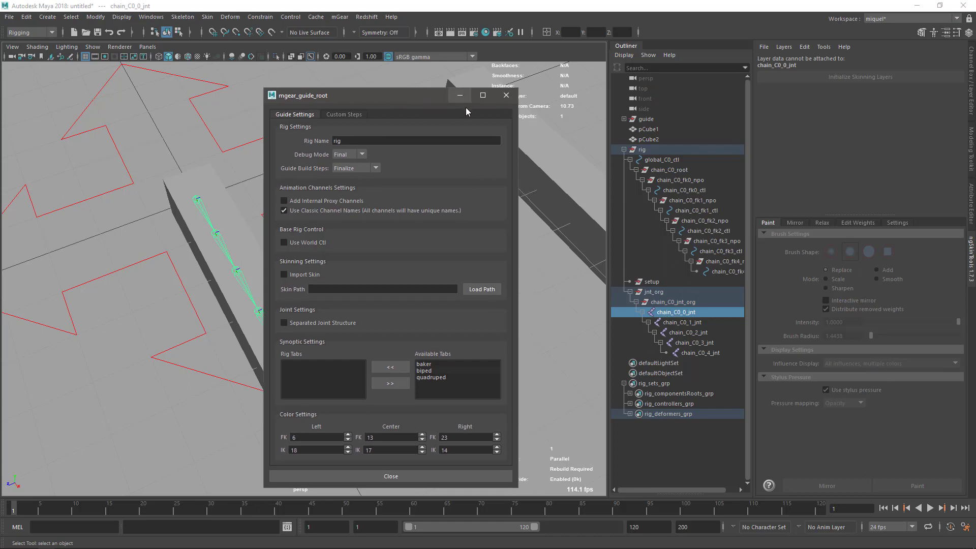
{"action": "left_click", "coordinate": [506, 96]}
- Check the guide's Separated Joint Structure setting again and build a second rig from the selected guide
{"action": "left_click", "coordinate": [645, 120]}
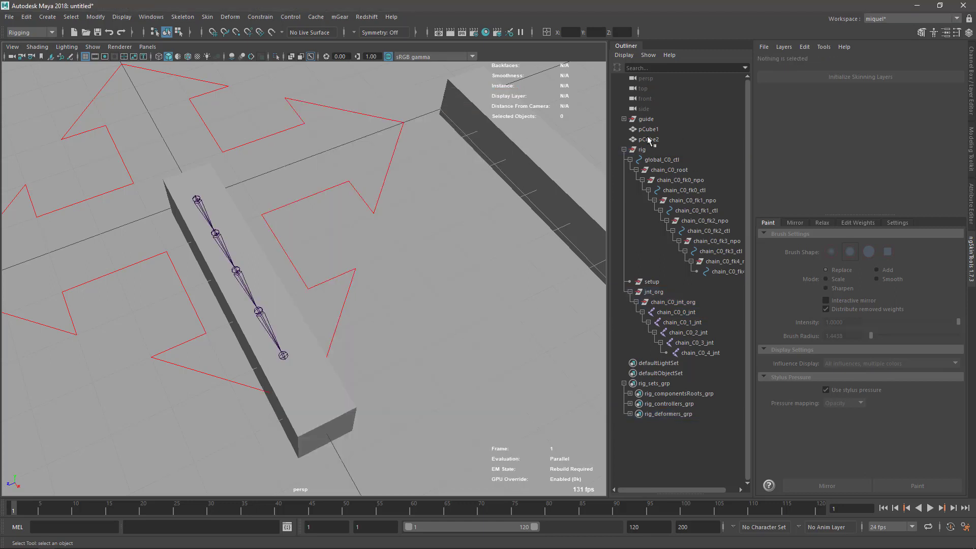
{"action": "key", "text": "ctrl+shift+s"}
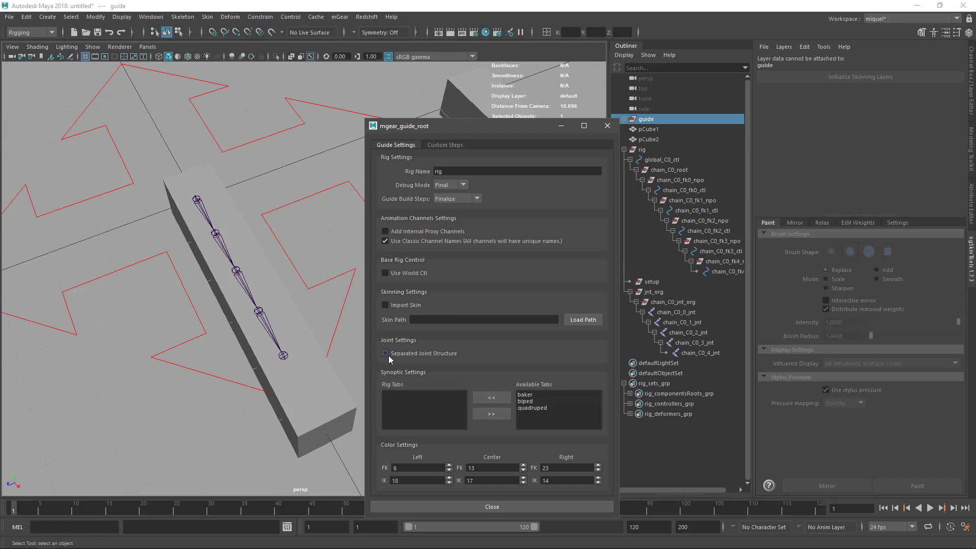
{"action": "left_click", "coordinate": [607, 126]}
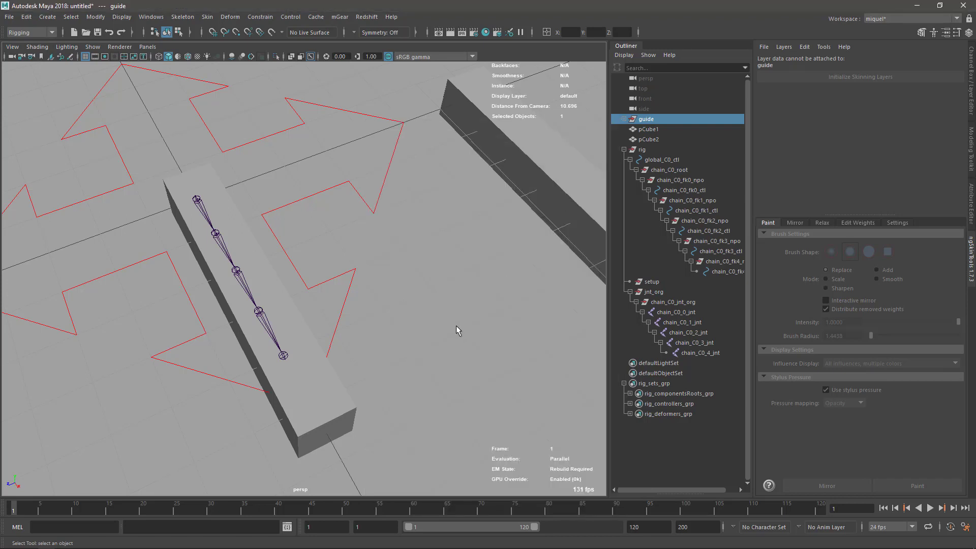
{"action": "key", "text": "ctrl+shift+b"}
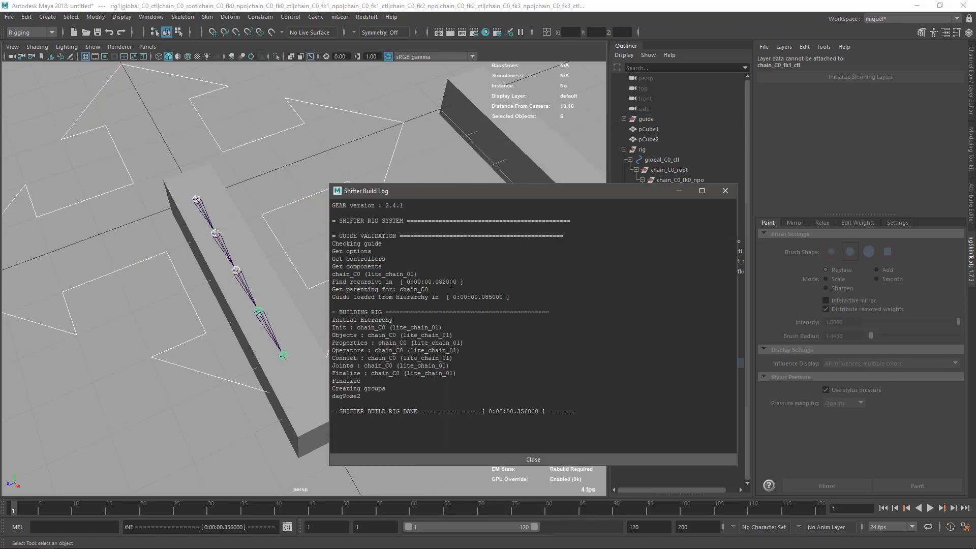
{"action": "left_click", "coordinate": [725, 190]}
- Select the global_C0_ctl of the second rig, rig1, and move it sideways so its joints line up with pCube2
{"action": "left_click", "coordinate": [357, 211]}
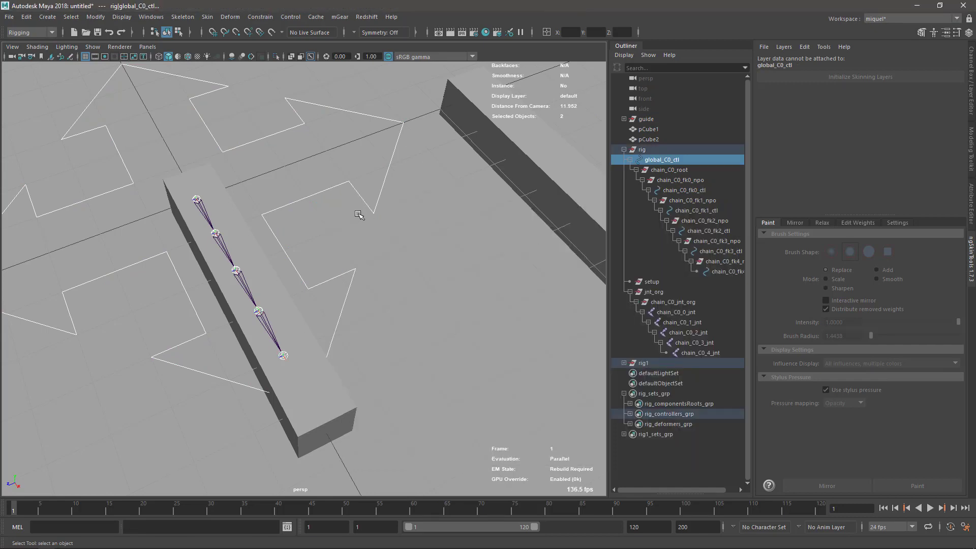
{"action": "key", "text": "w"}
{"action": "left_click", "coordinate": [624, 363]}
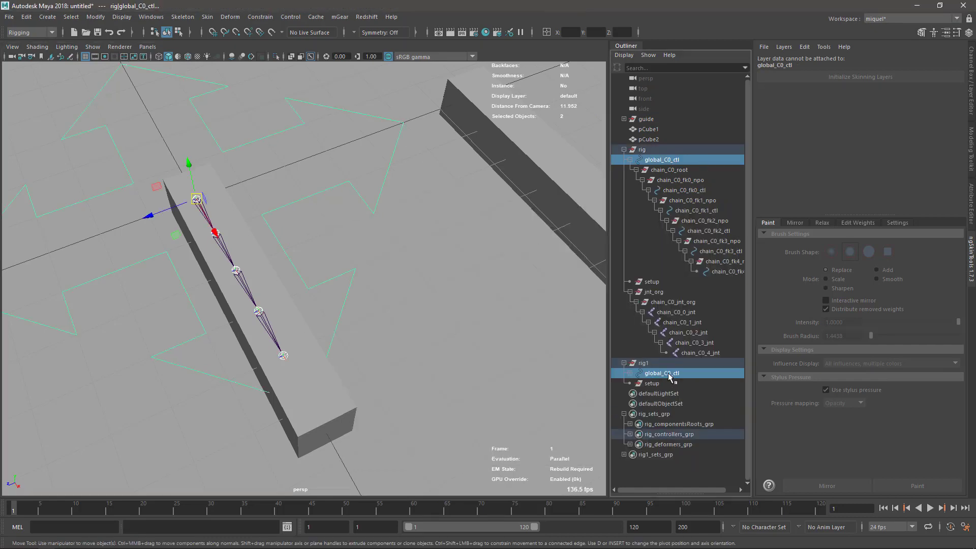
{"action": "left_click", "coordinate": [669, 374]}
{"action": "mouse_move", "coordinate": [170, 212]}
{"action": "left_mouse_down"}
{"action": "mouse_move", "coordinate": [406, 127]}
{"action": "mouse_move", "coordinate": [465, 119]}
{"action": "mouse_move", "coordinate": [239, 98]}
{"action": "mouse_move", "coordinate": [290, 91]}
{"action": "mouse_move", "coordinate": [325, 183]}
{"action": "mouse_move", "coordinate": [407, 263]}
{"action": "mouse_move", "coordinate": [476, 215]}
{"action": "left_mouse_up"}
{"action": "key", "text": "4"}
{"action": "key", "text": "5"}
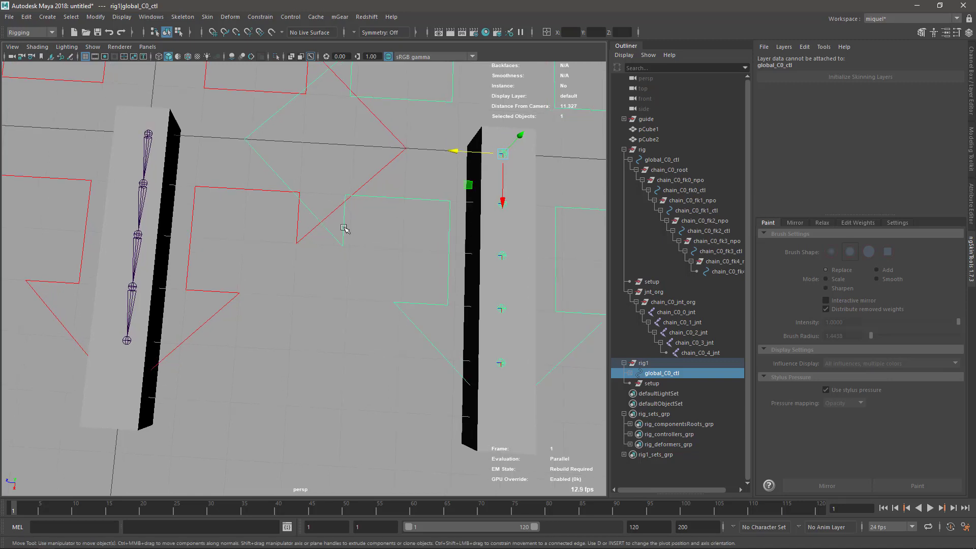
- Expand the whole rig1 control hierarchy and compare where its joints are parented with the first rig's chain under jnt_org
{"action": "left_click_drag", "start_coordinate": [342, 224], "coordinate": [495, 163], "text": "alt"}
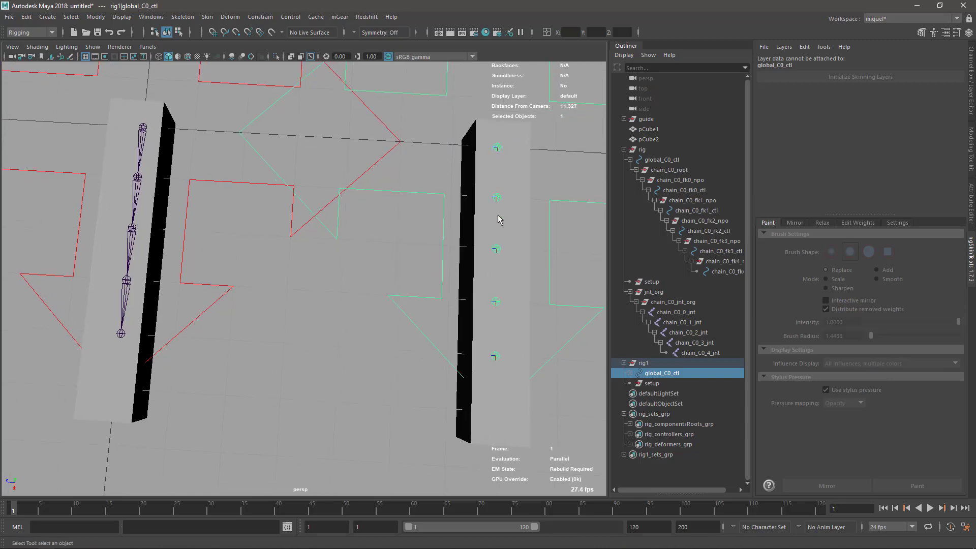
{"action": "left_click", "coordinate": [630, 373], "text": "shift"}
{"action": "scroll", "coordinate": [684, 414], "scroll_direction": "down", "scroll_amount": 5}
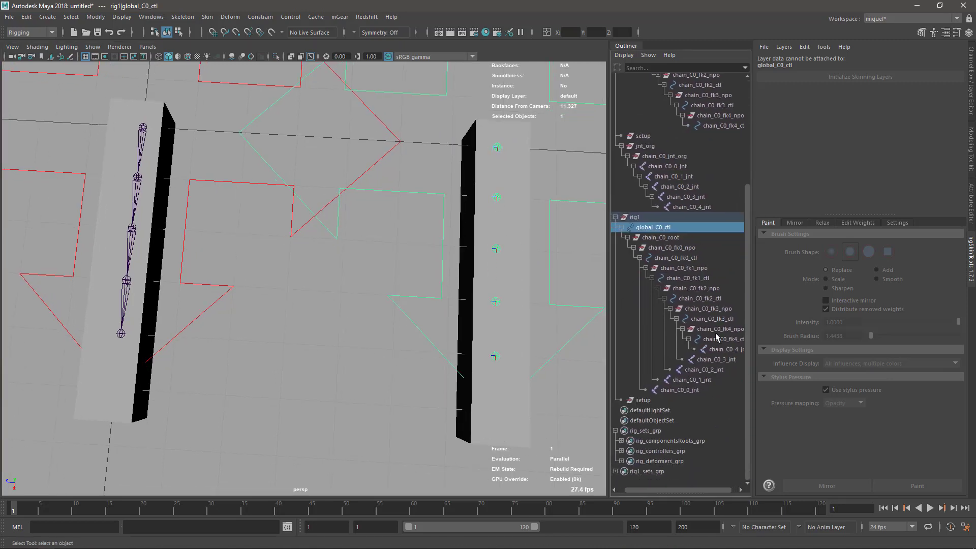
{"action": "left_click", "coordinate": [714, 359]}
{"action": "left_click", "coordinate": [705, 380]}
{"action": "key", "text": "Up"}
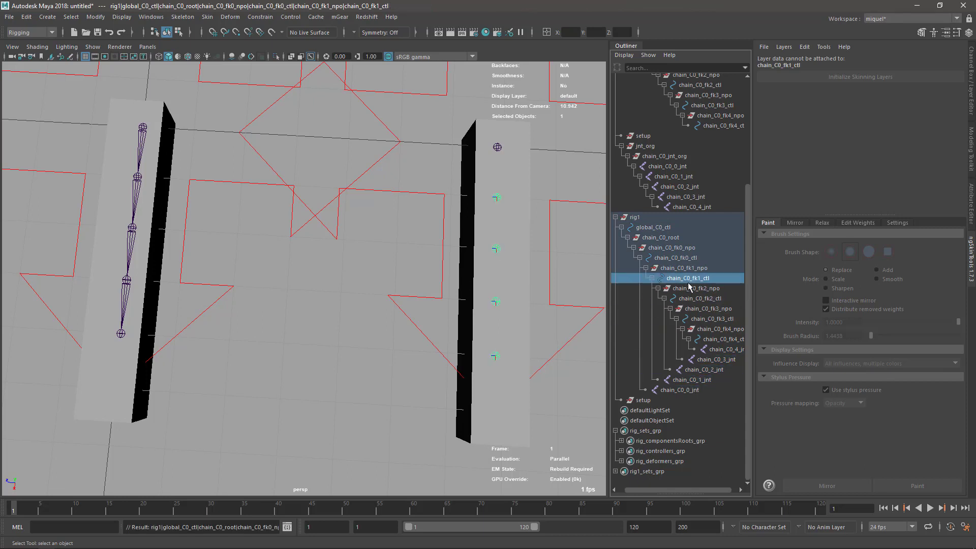
{"action": "left_click", "coordinate": [654, 146]}
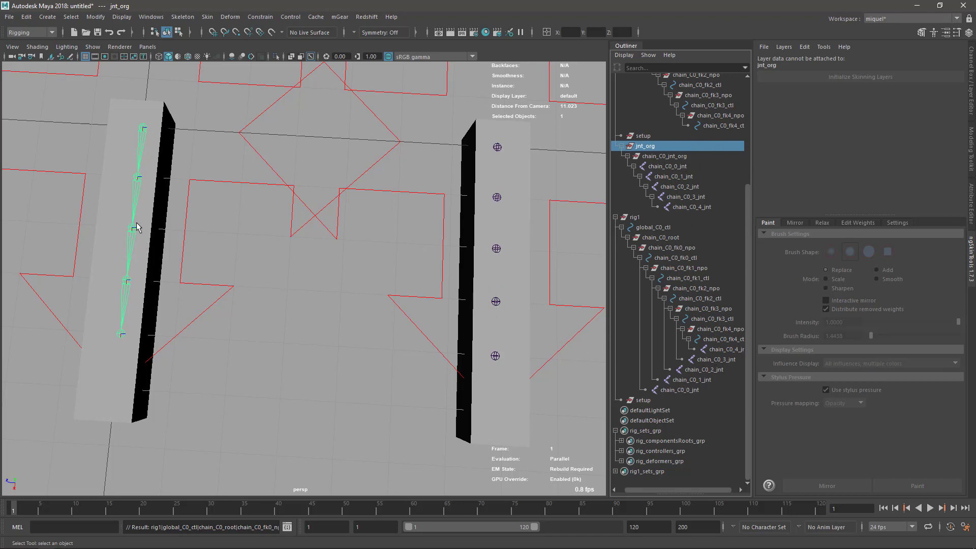
{"action": "left_click_drag", "start_coordinate": [135, 266], "coordinate": [373, 230], "text": "alt"}
{"action": "middle_click_drag", "start_coordinate": [372, 230], "coordinate": [371, 230], "text": "alt"}
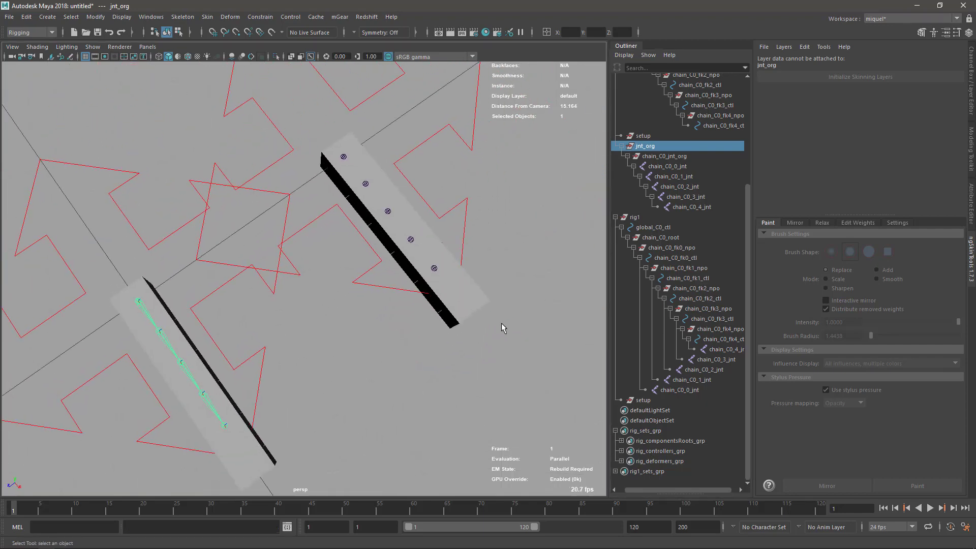
- Bind pCube2 to the five rig1 joints from the rig1_deformers_grp set by running skin_apply.py
{"action": "left_click", "coordinate": [457, 323]}
{"action": "left_click_drag", "start_coordinate": [456, 323], "coordinate": [332, 331], "text": "alt"}
{"action": "left_click_drag", "start_coordinate": [408, 314], "coordinate": [368, 328], "text": "alt"}
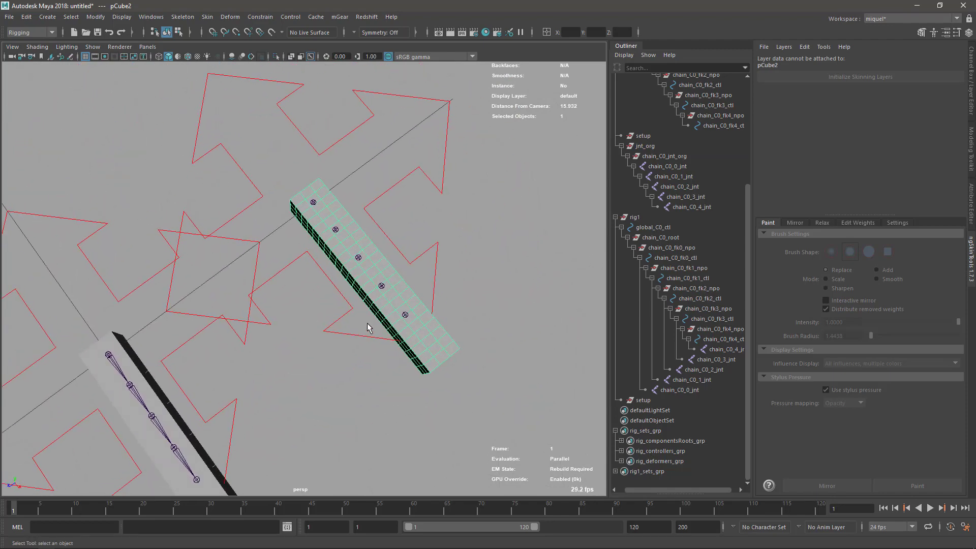
{"action": "left_click_drag", "start_coordinate": [397, 364], "coordinate": [422, 366], "text": "alt"}
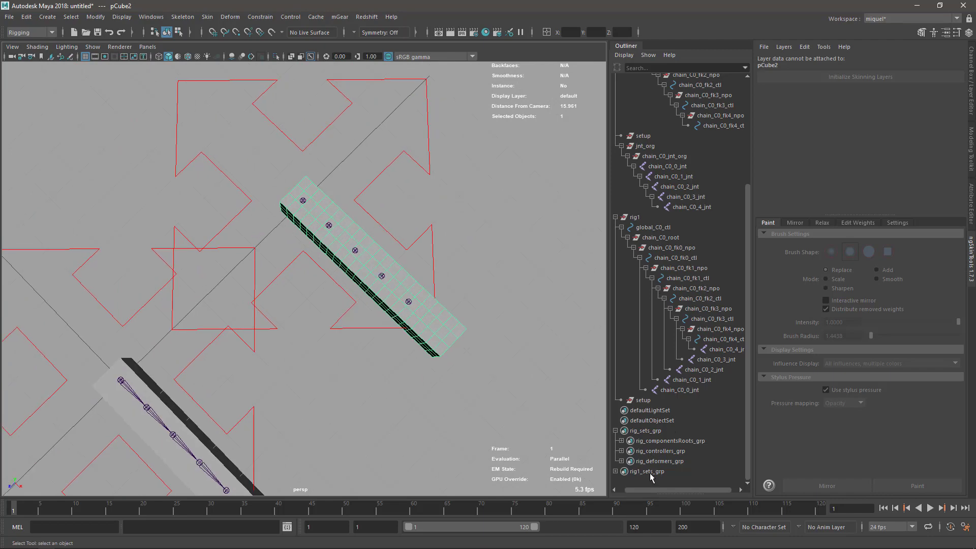
{"action": "left_click", "coordinate": [615, 471]}
{"action": "scroll", "coordinate": [729, 460], "scroll_direction": "down", "scroll_amount": 1}
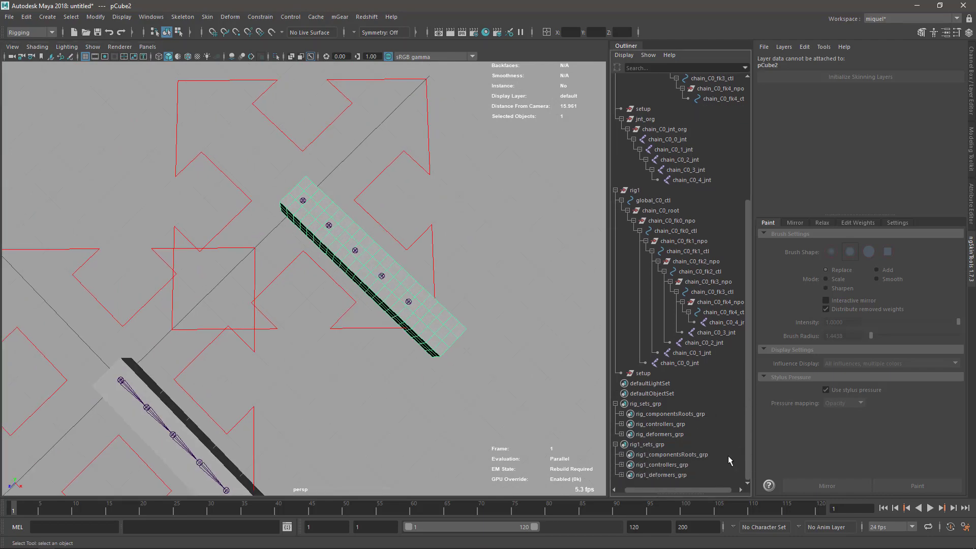
{"action": "left_click", "coordinate": [673, 475]}
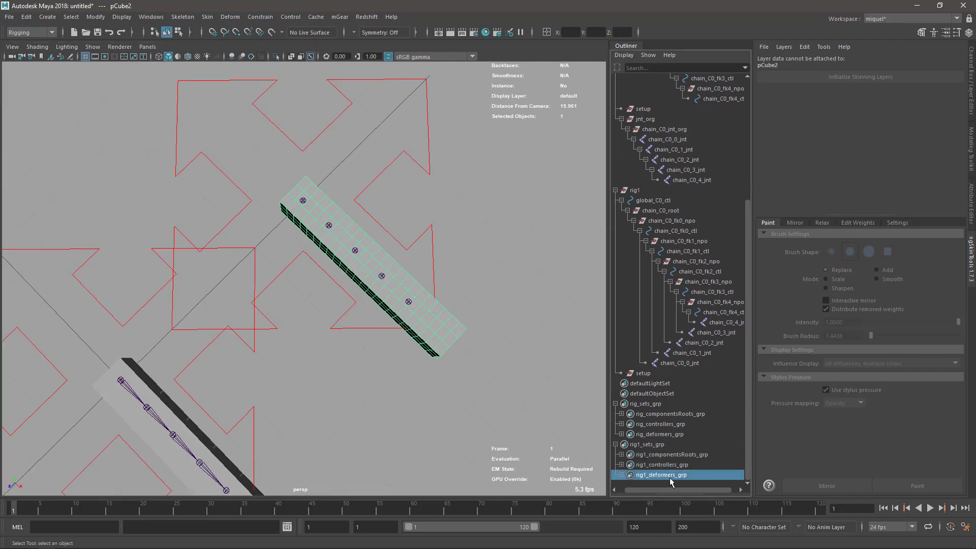
{"action": "left_click", "coordinate": [433, 351], "text": "shift"}
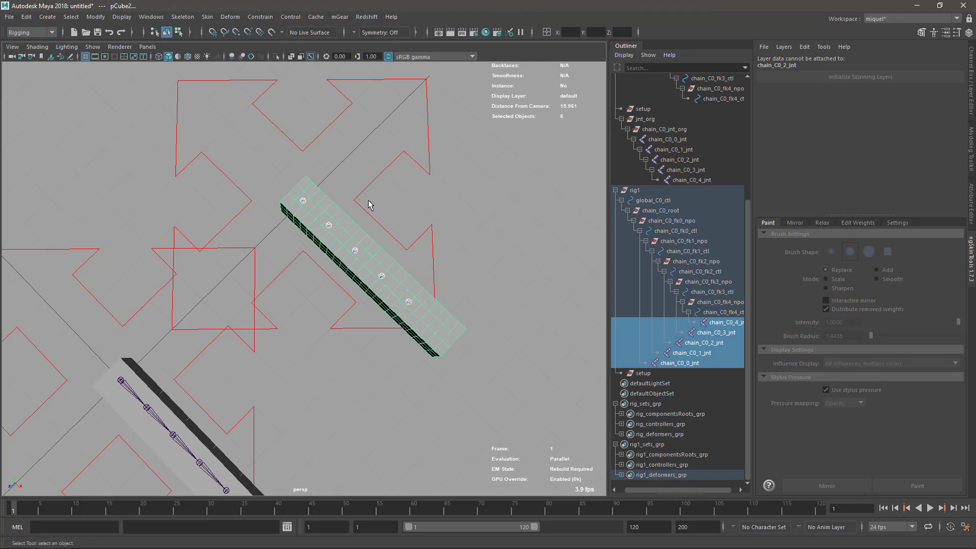
{"action": "type", "text": "skin_apply.py"}
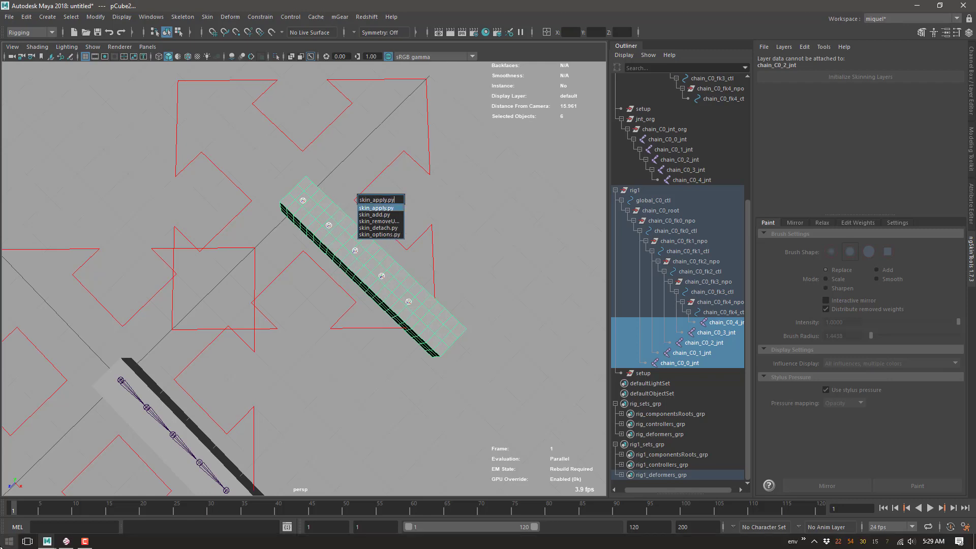
{"action": "left_click", "coordinate": [354, 250]}
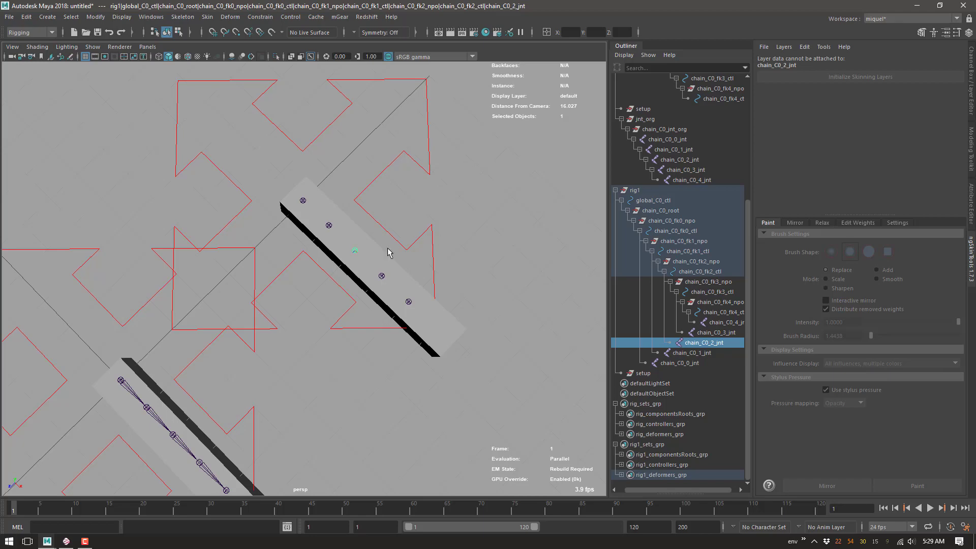
- Initialize ngSkinTools skinning layers on pCube2 and show its influences in multiple colors with the Paint tool, with chain_C0_4_jnt active
{"action": "left_click", "coordinate": [442, 343]}
{"action": "left_click_drag", "start_coordinate": [442, 343], "coordinate": [508, 325], "text": "alt"}
{"action": "left_click", "coordinate": [844, 78]}
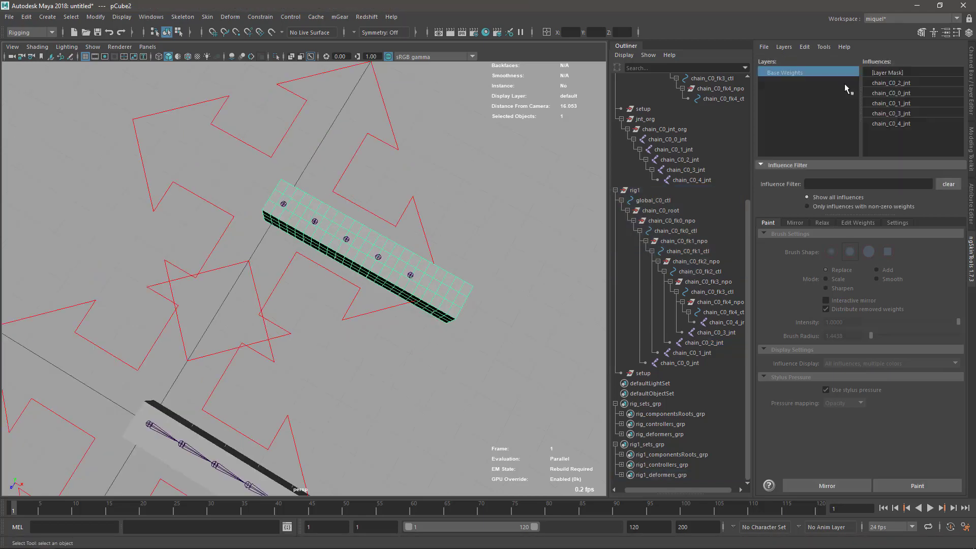
{"action": "left_click", "coordinate": [901, 486]}
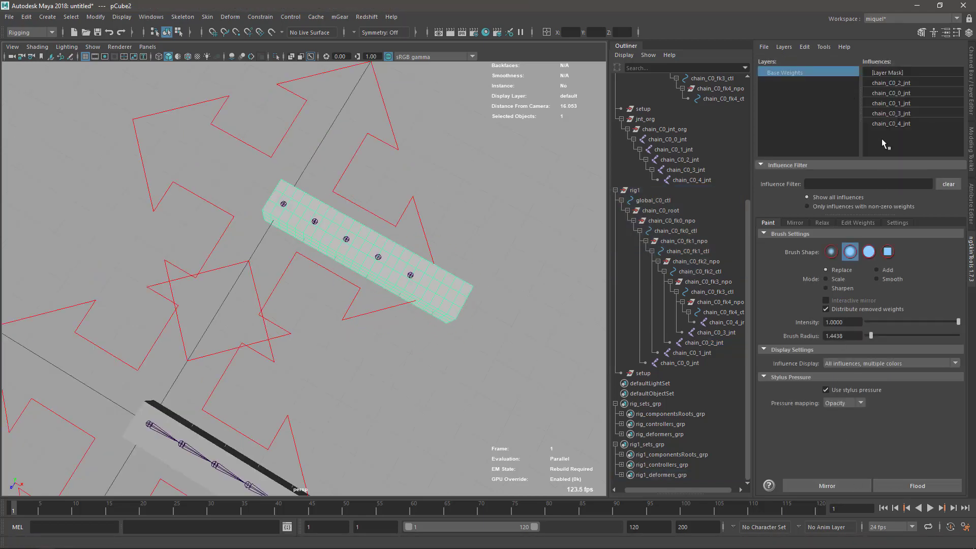
{"action": "left_click", "coordinate": [890, 123]}
{"action": "left_click_drag", "start_coordinate": [457, 315], "coordinate": [401, 304], "text": "alt"}
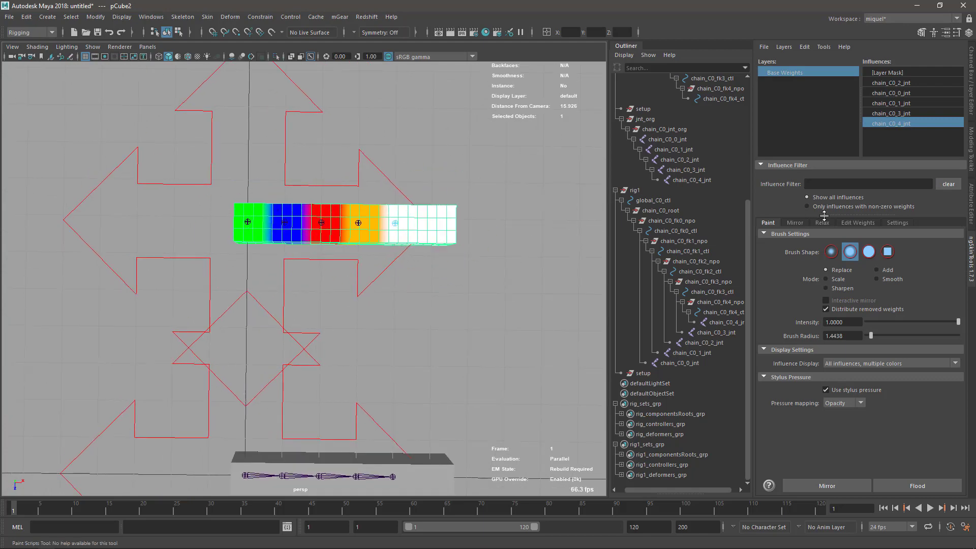
- Assign weights from the closest joint on pCube2, using all five chain influences, chain_C0_0_jnt to chain_C0_4_jnt
{"action": "left_click", "coordinate": [864, 223]}
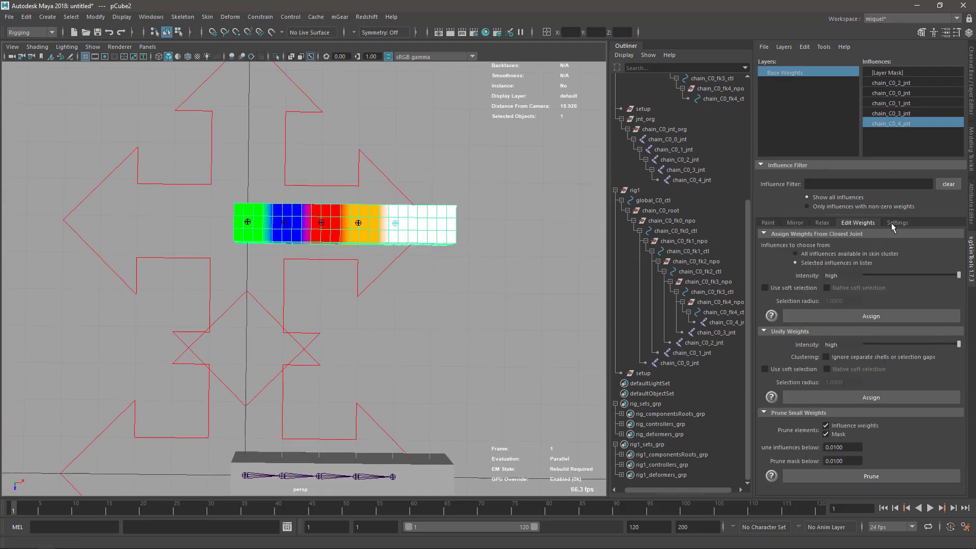
{"action": "left_click", "coordinate": [897, 84]}
{"action": "left_click", "coordinate": [870, 316]}
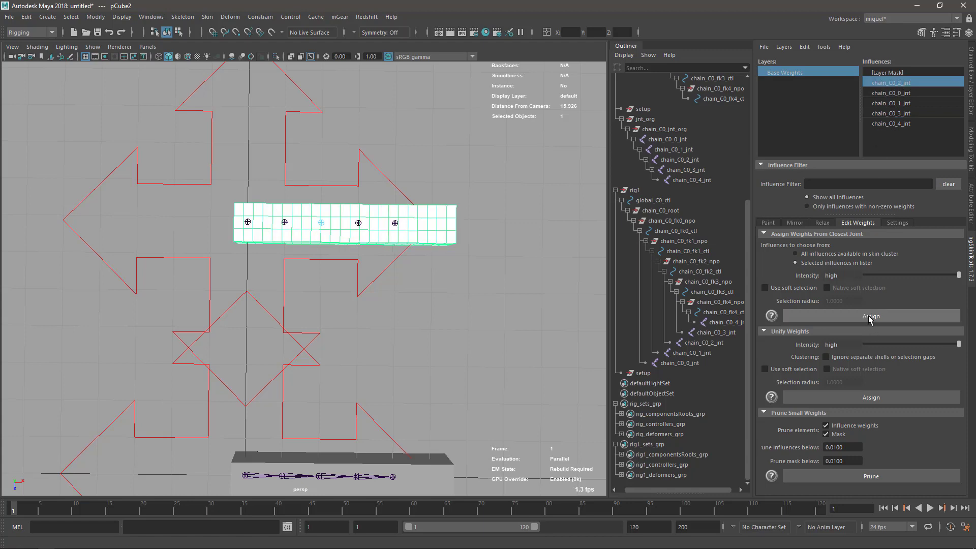
{"action": "left_click", "coordinate": [891, 124], "text": "shift"}
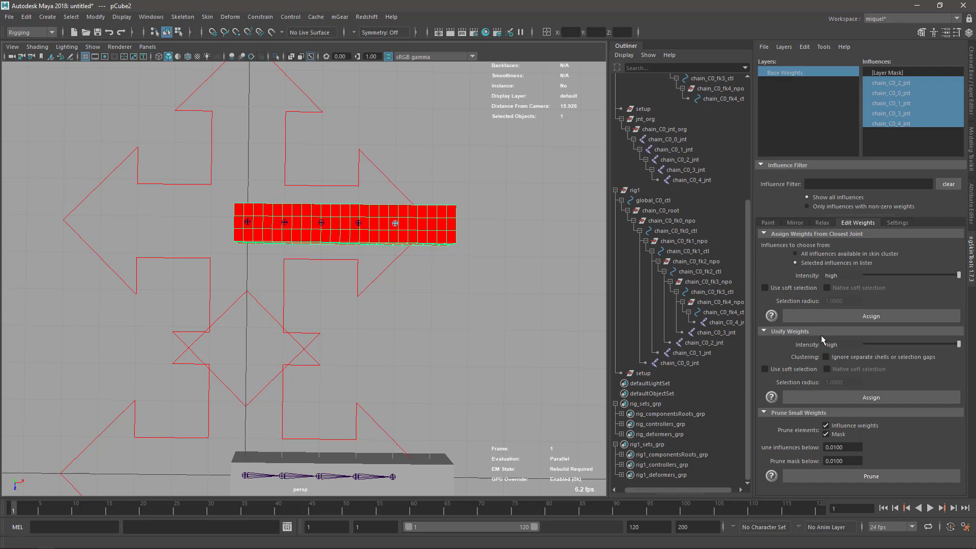
{"action": "left_click", "coordinate": [844, 316]}
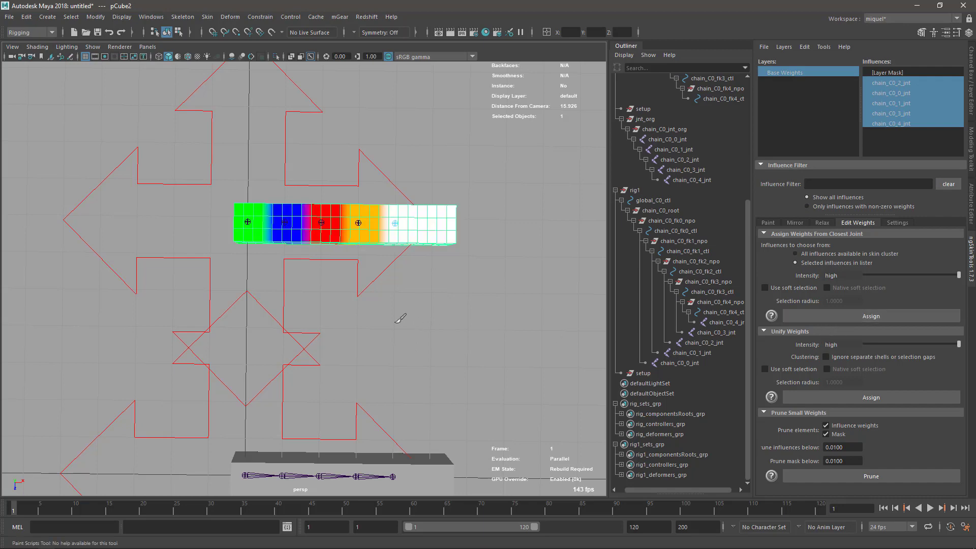
- Switch to Mischief, overlay its canvas on the viewport and sketch red brackets along pCube2's weight bands before returning to Maya
{"action": "left_click_drag", "start_coordinate": [401, 322], "coordinate": [389, 281], "text": "alt"}
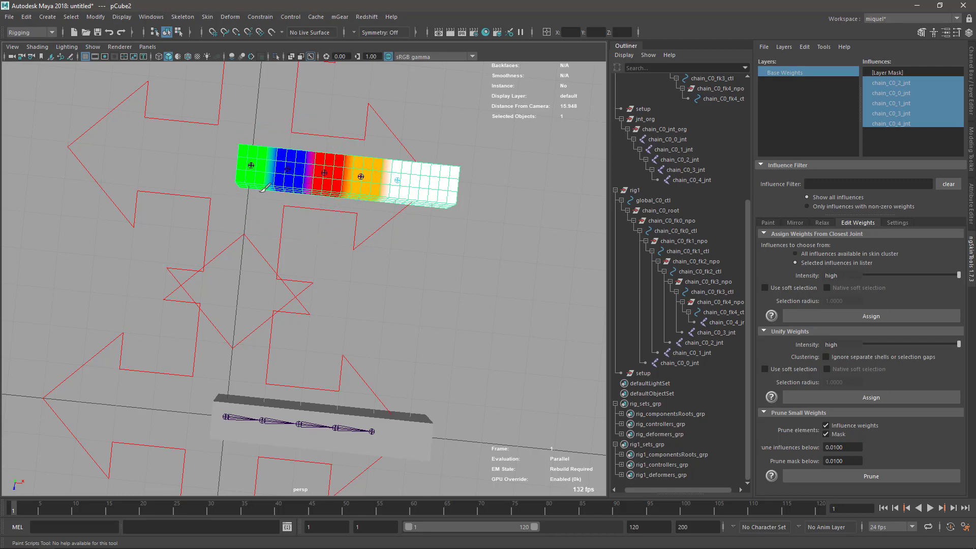
{"action": "left_click_drag", "start_coordinate": [420, 293], "coordinate": [383, 211], "text": "alt"}
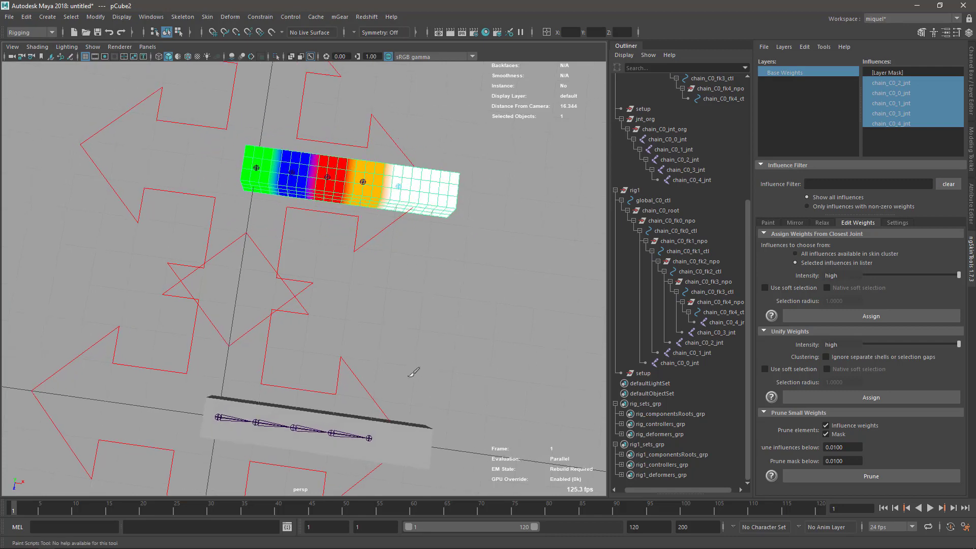
{"action": "mouse_move", "coordinate": [346, 265]}
{"action": "left_mouse_down", "text": "alt"}
{"action": "mouse_move", "coordinate": [359, 297]}
{"action": "mouse_move", "coordinate": [362, 275]}
{"action": "left_mouse_up", "text": "alt"}
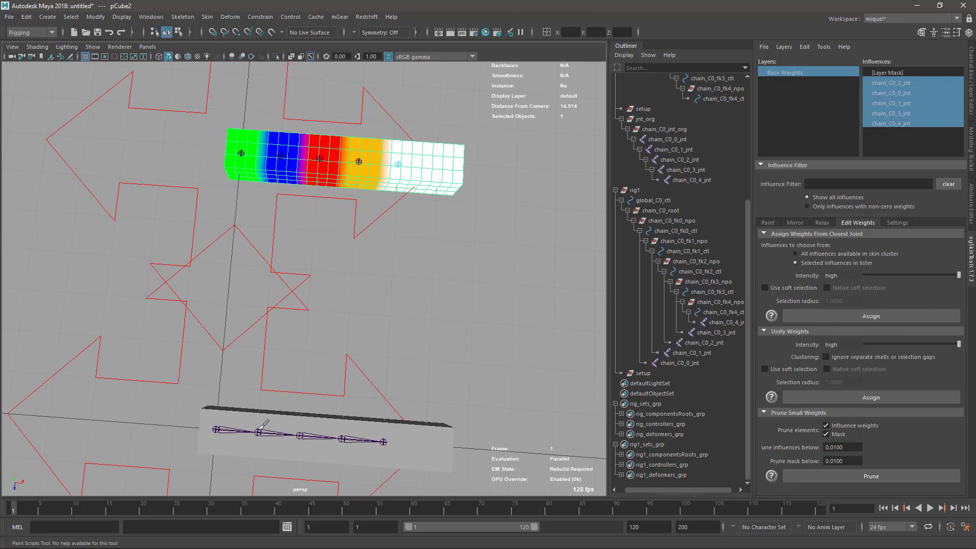
{"action": "left_click_drag", "start_coordinate": [360, 188], "coordinate": [378, 268], "text": "alt"}
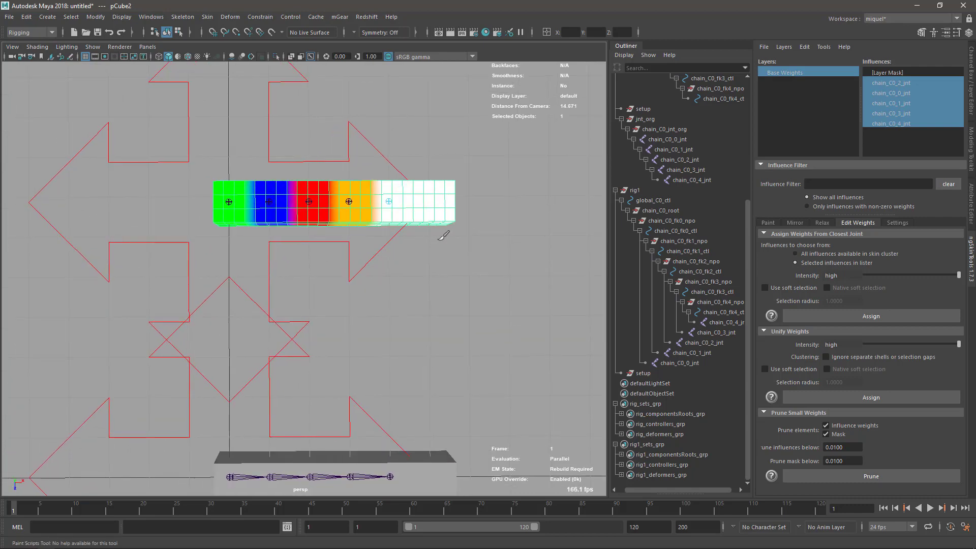
{"action": "key", "text": "alt+Tab"}
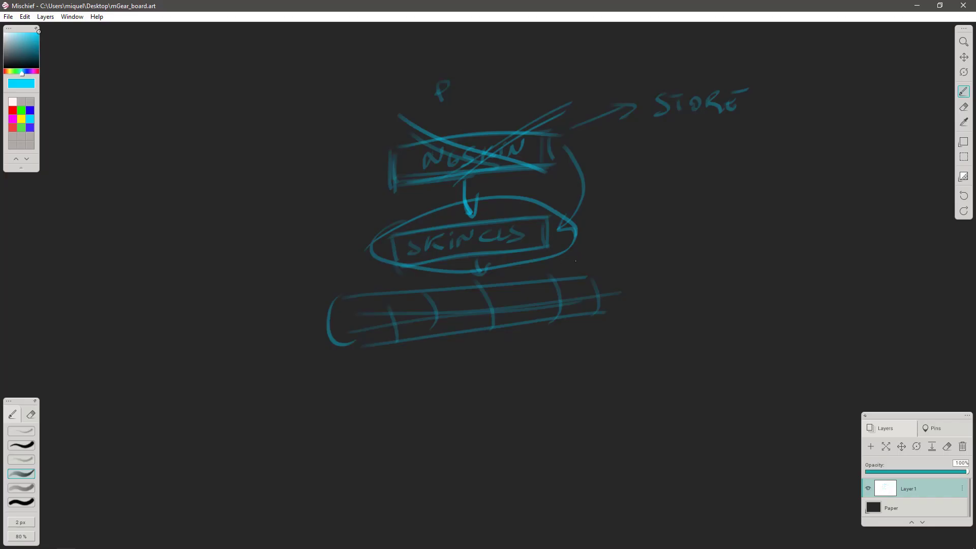
{"action": "left_click_drag", "start_coordinate": [576, 261], "coordinate": [122, 277]}
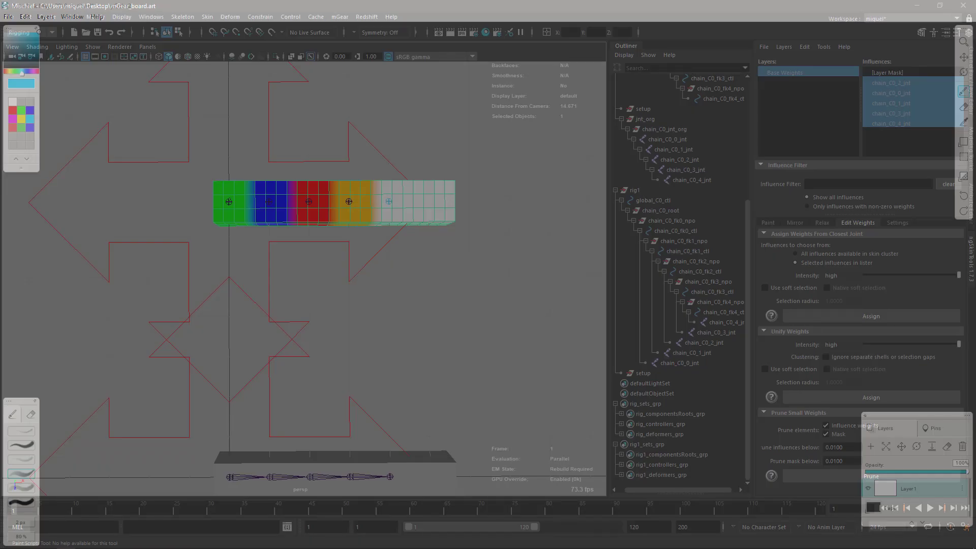
{"action": "left_click", "coordinate": [12, 110]}
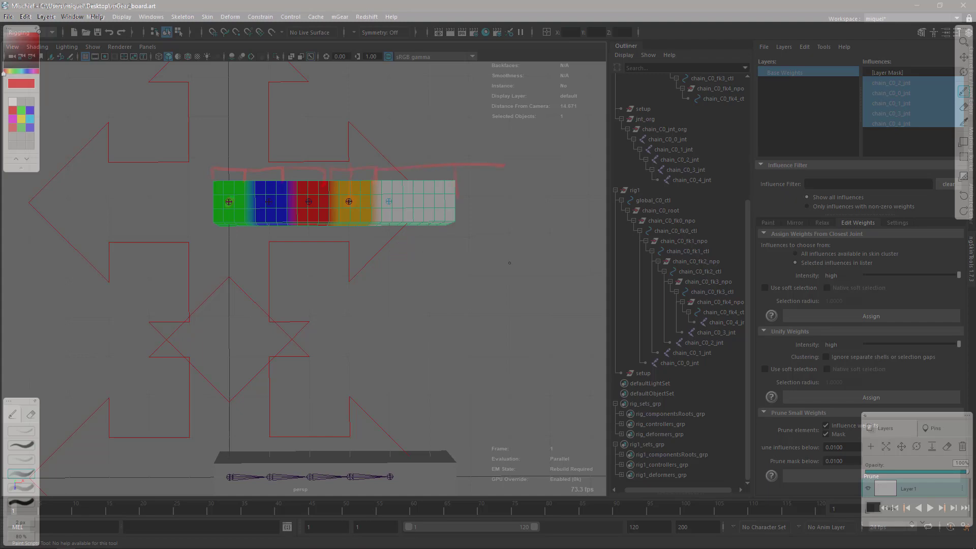
{"action": "key", "text": "alt+Tab"}
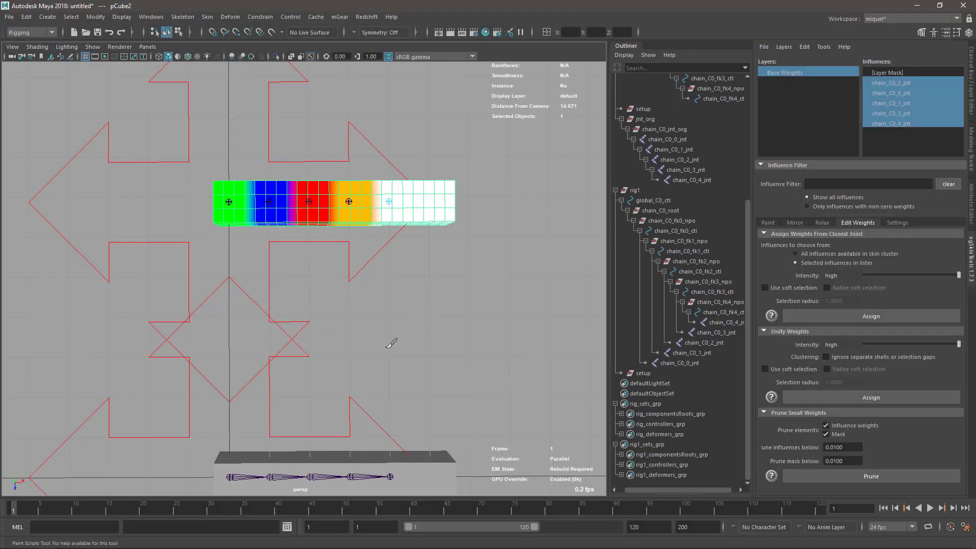
- Select pCube1 and show its joint influences in multiple colors with the ngSkinTools Paint tool
{"action": "left_click", "coordinate": [432, 463]}
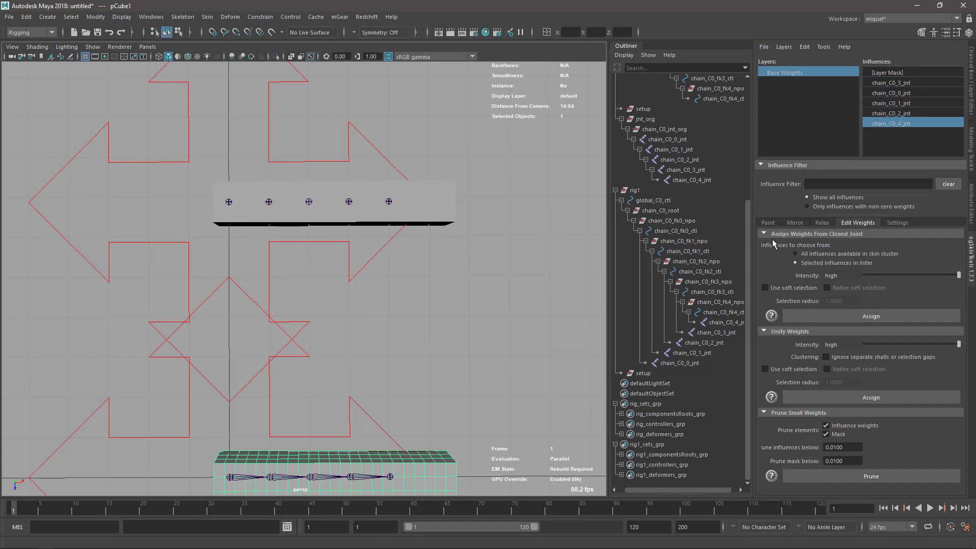
{"action": "left_click", "coordinate": [768, 223]}
{"action": "mouse_move", "coordinate": [396, 381]}
{"action": "left_mouse_down", "text": "alt"}
{"action": "mouse_move", "coordinate": [369, 362]}
{"action": "mouse_move", "coordinate": [388, 220]}
{"action": "mouse_move", "coordinate": [396, 228]}
{"action": "left_mouse_up", "text": "alt"}
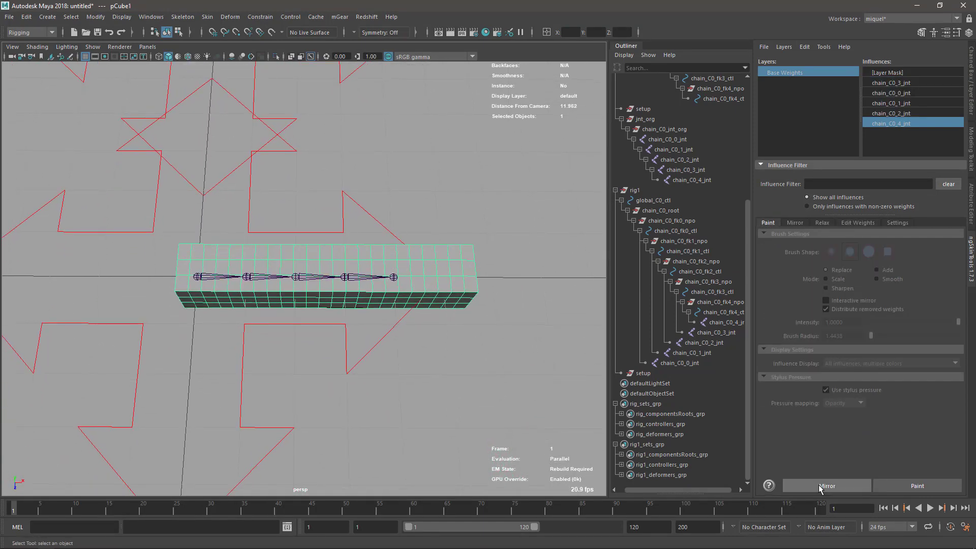
{"action": "left_click", "coordinate": [918, 486]}
- Mark pCube1's weight bands with red brackets in Mischief and bring up the Assign Weights From Closest Joint options in Maya
{"action": "key", "text": "alt+Tab"}
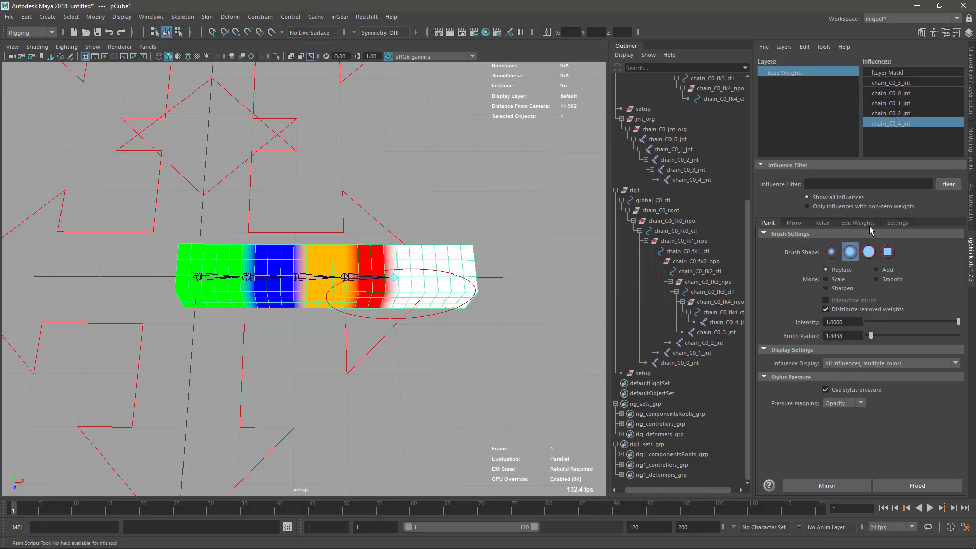
{"action": "left_click", "coordinate": [858, 223]}
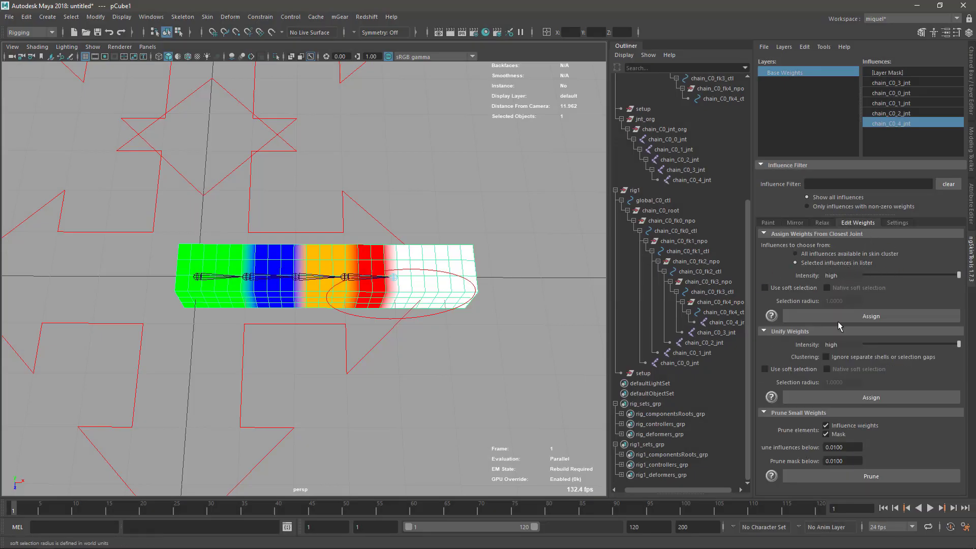
{"action": "left_click", "coordinate": [871, 316]}
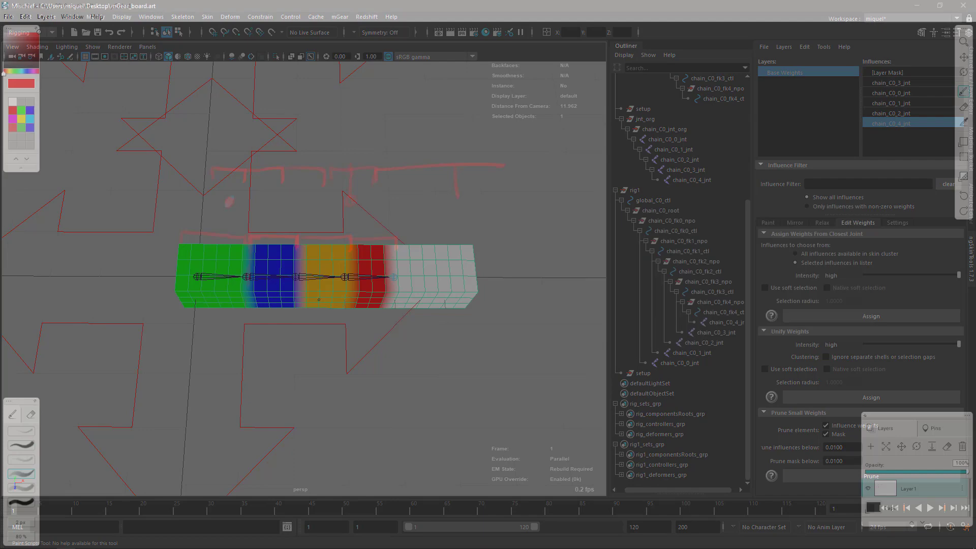
{"action": "key", "text": "alt+Tab"}
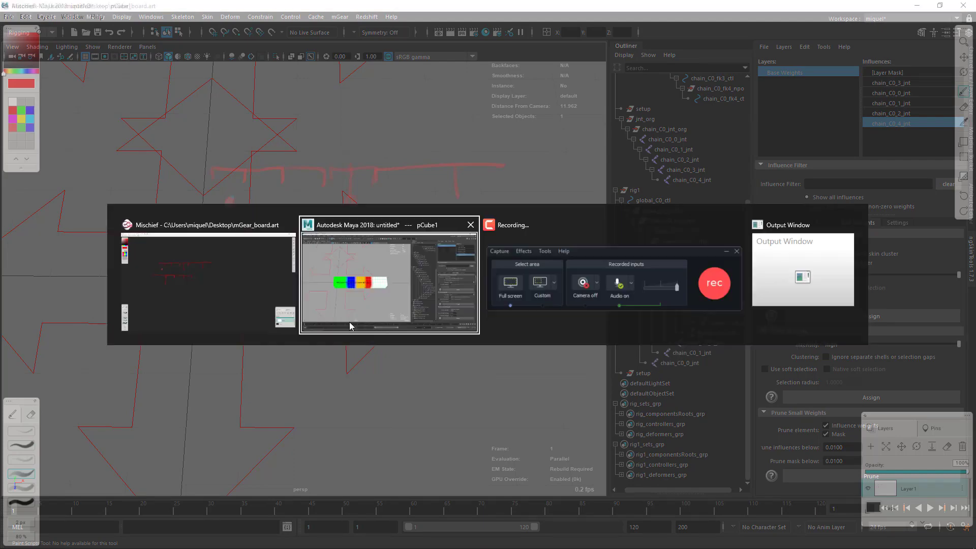
- Leave weight painting and compare pCube1 and pCube2 with their joint layouts by selecting each cube
{"action": "left_click_drag", "start_coordinate": [295, 276], "coordinate": [255, 173], "text": "alt"}
{"action": "scroll", "coordinate": [246, 149], "scroll_direction": "down", "scroll_amount": 5}
{"action": "key", "text": "q"}
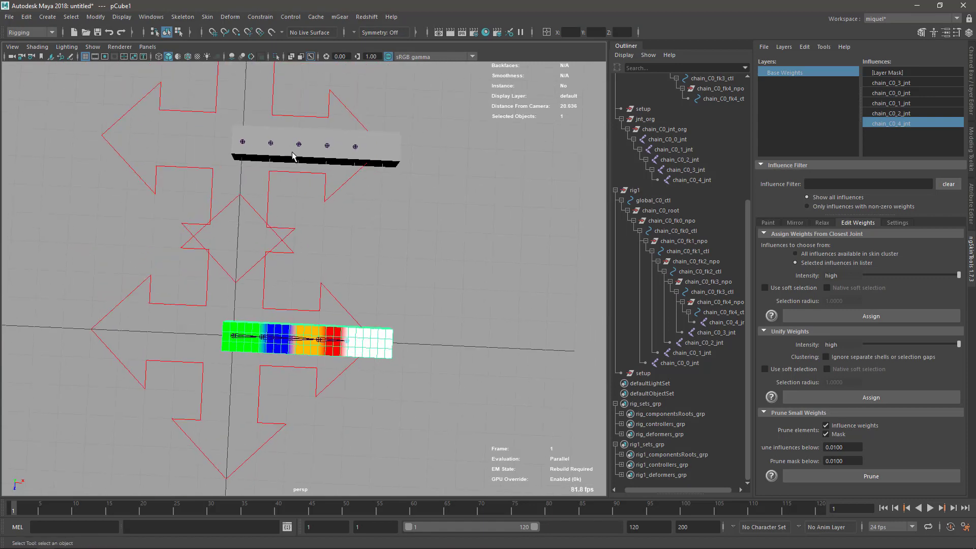
{"action": "left_click", "coordinate": [286, 163]}
{"action": "left_click", "coordinate": [286, 162]}
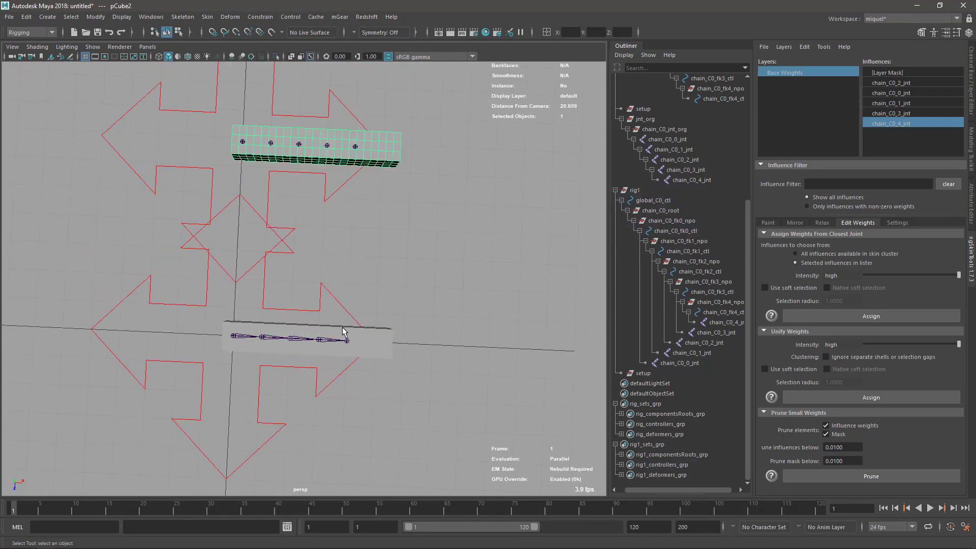
{"action": "left_click", "coordinate": [382, 333]}
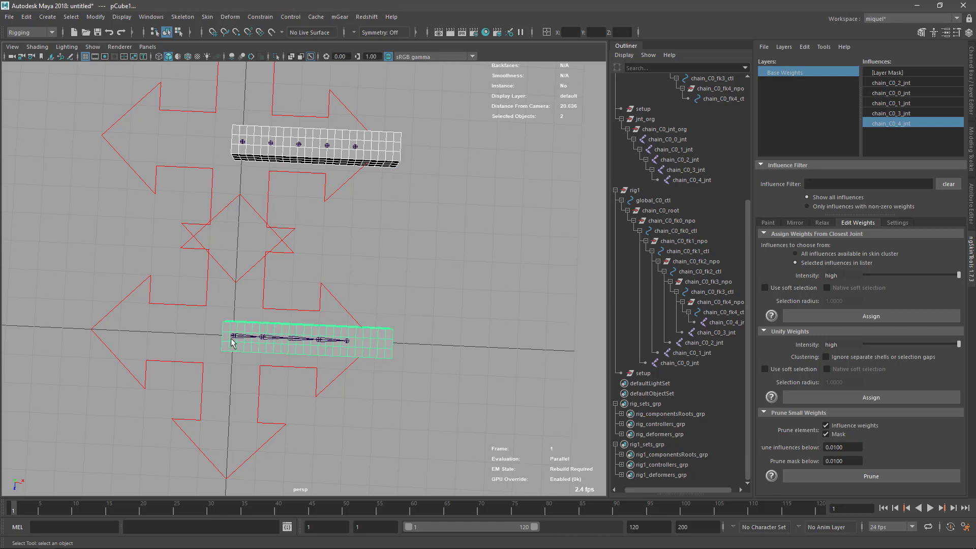
{"action": "left_click_drag", "start_coordinate": [377, 339], "coordinate": [462, 319], "text": "alt"}
{"action": "left_click", "coordinate": [272, 273]}
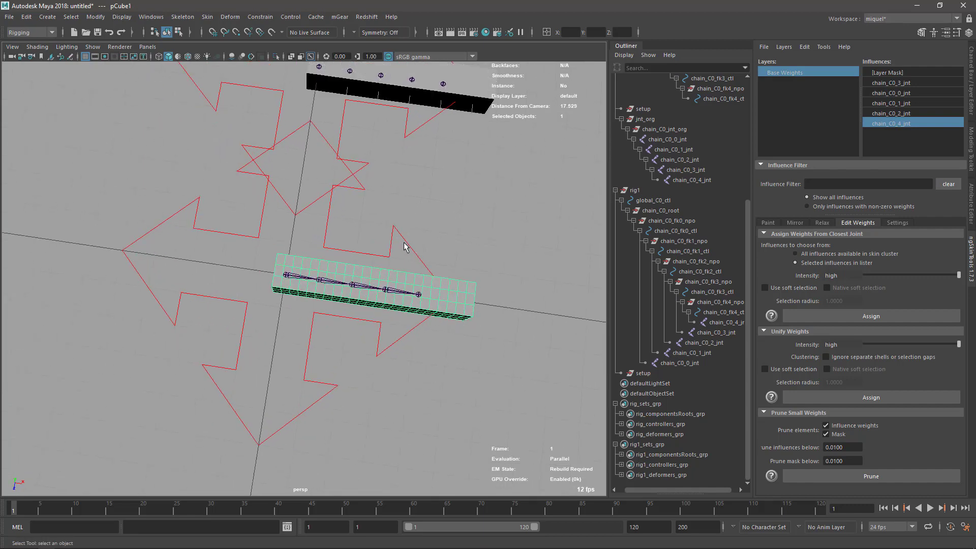
{"action": "left_click_drag", "start_coordinate": [405, 248], "coordinate": [402, 213], "text": "alt"}
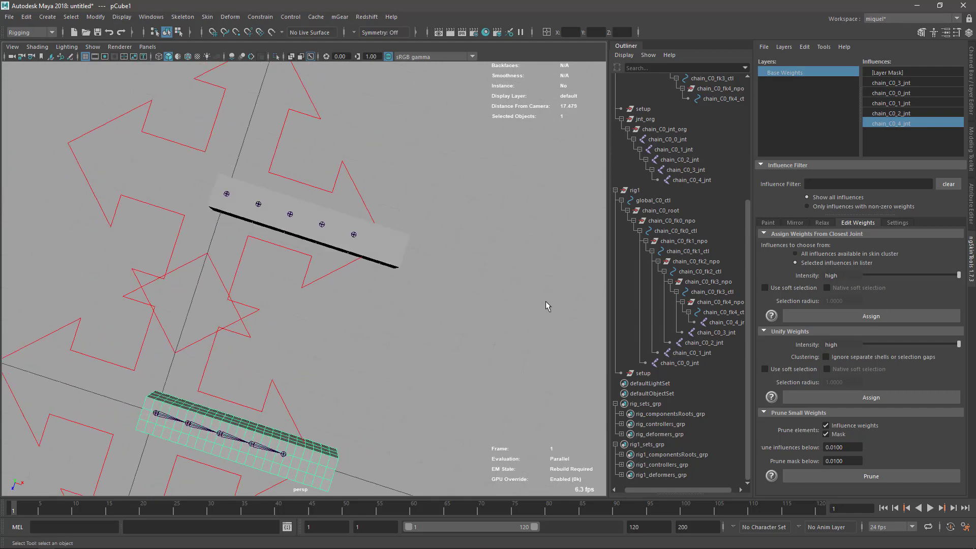
{"action": "right_click_drag", "start_coordinate": [422, 256], "coordinate": [284, 222], "text": "alt"}
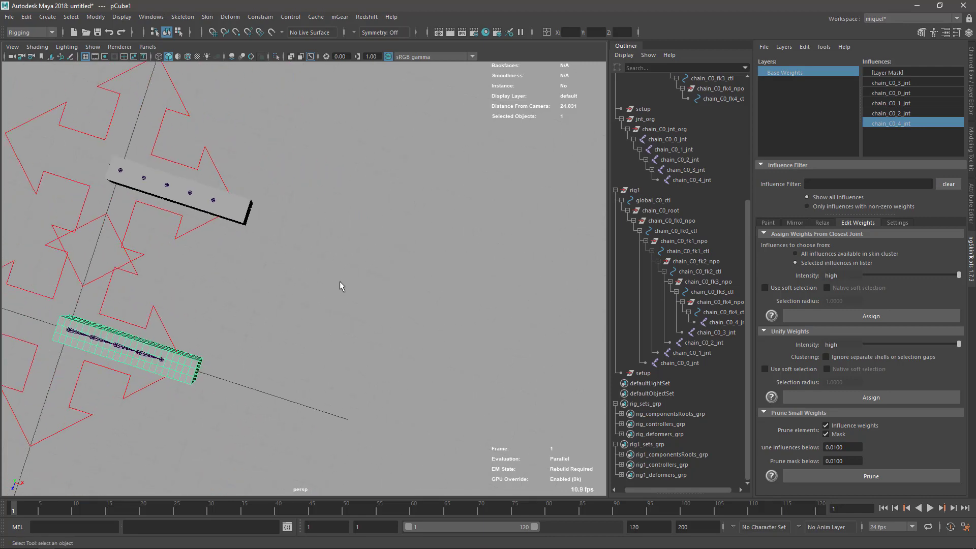
{"action": "left_click_drag", "start_coordinate": [292, 333], "coordinate": [246, 255], "text": "alt"}
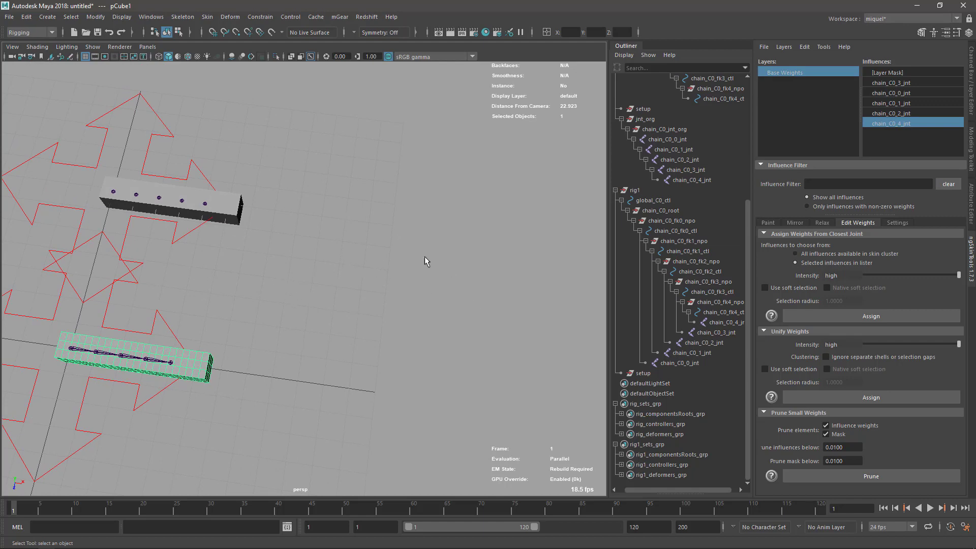
- Switch to Mischief to review the red weight-band sketch over the two cubes, and return to the Maya viewport
{"action": "key", "text": "alt+Tab"}
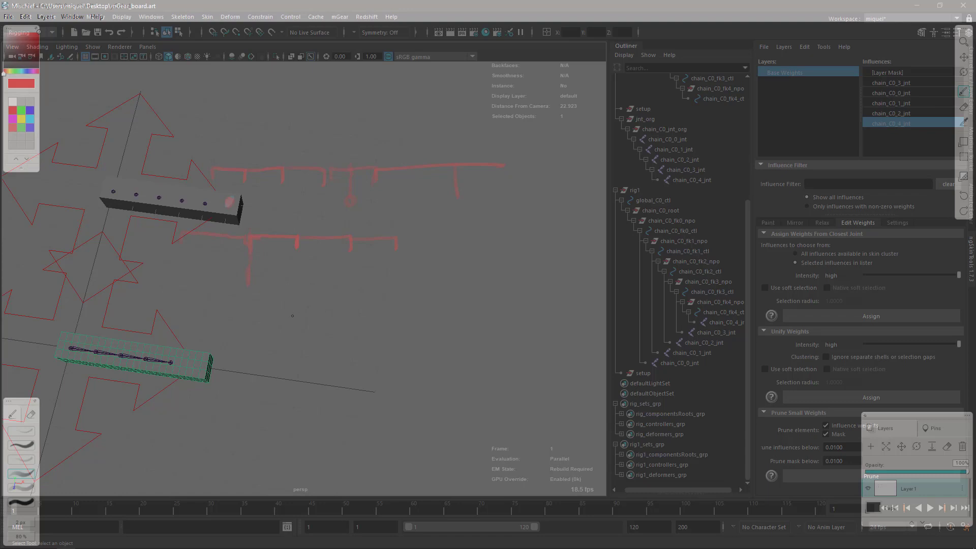
{"action": "key", "text": "e"}
{"action": "key", "text": "b"}
{"action": "key", "text": "alt+Tab"}
{"action": "left_click_drag", "start_coordinate": [236, 245], "coordinate": [360, 300], "text": "alt"}
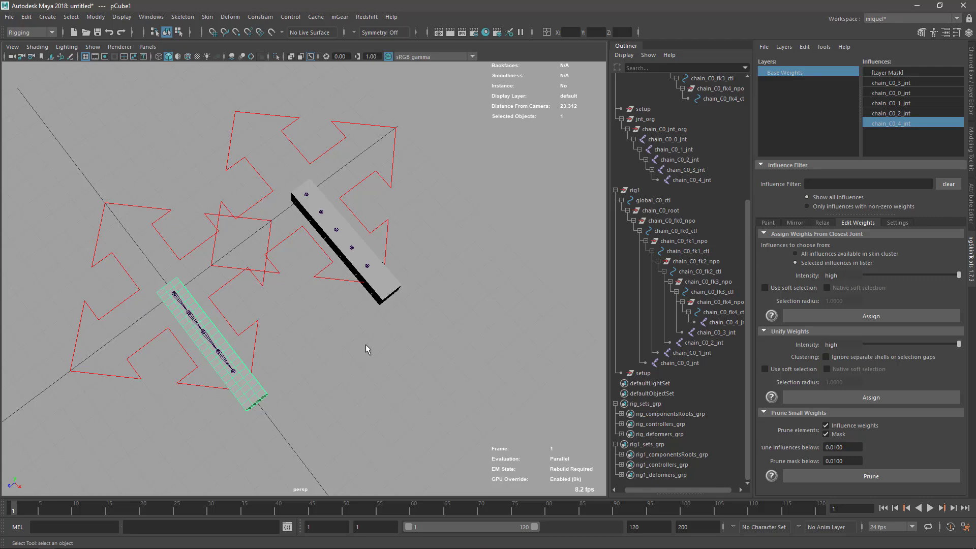